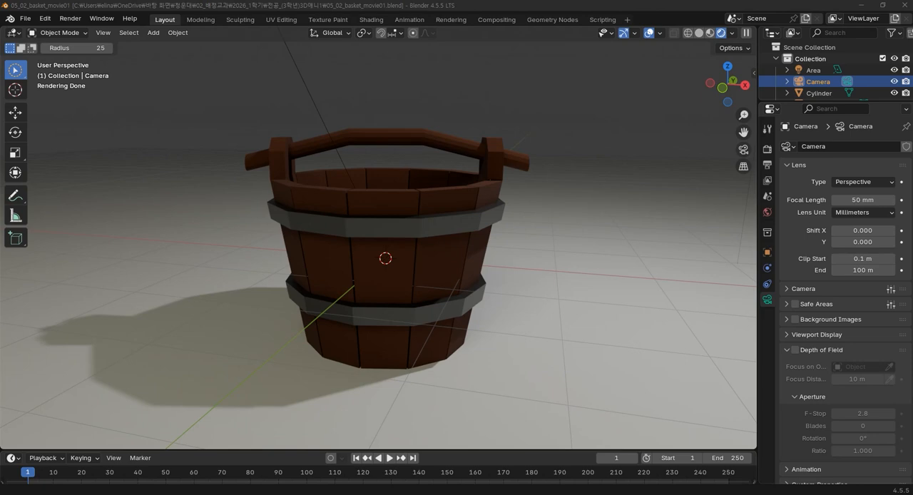
Start a new file with the default scene and delete the default cube.
click(25, 18)
mouse_move(38, 32)
click(163, 32)
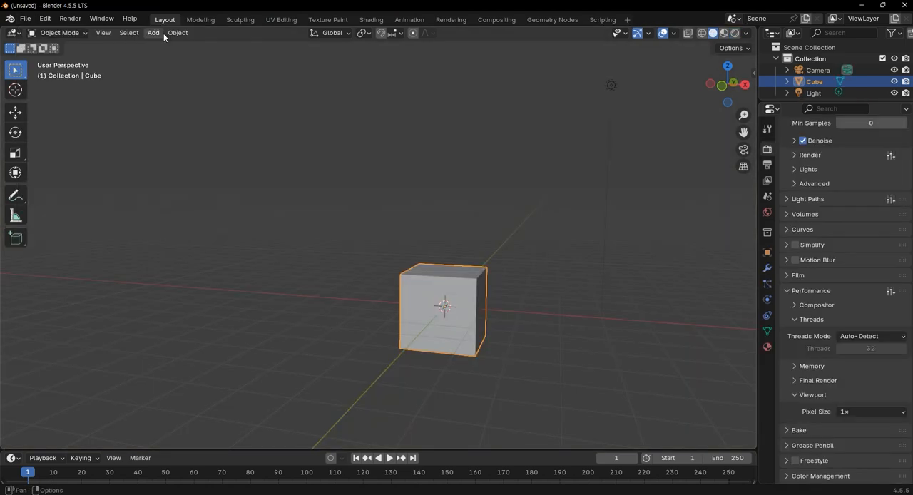
middle_drag(462, 349, 438, 265)
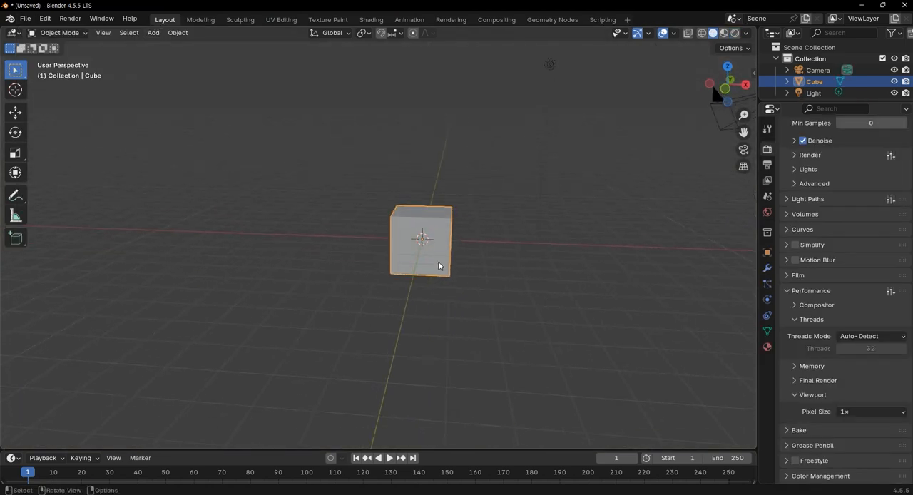
key(Delete)
Add a mesh cylinder at the origin and set its vertices to 12.
middle_drag(313, 207, 331, 223)
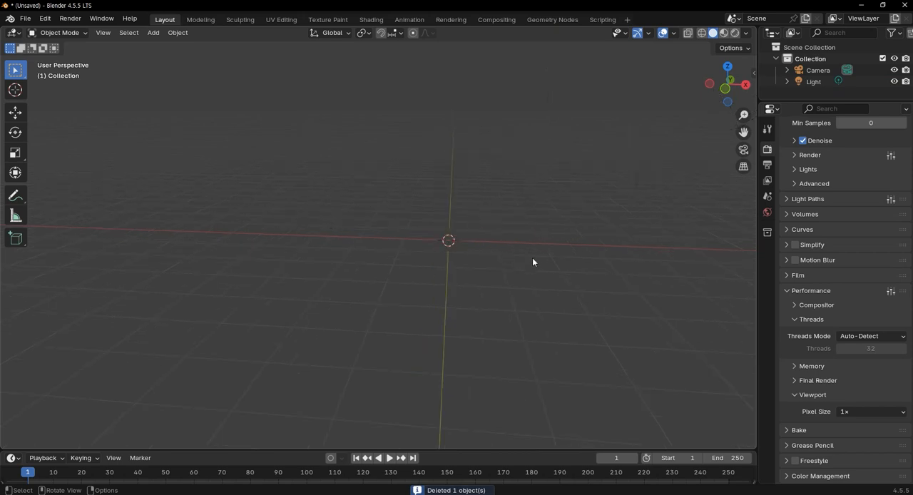
key(shift+a)
mouse_move(532, 262)
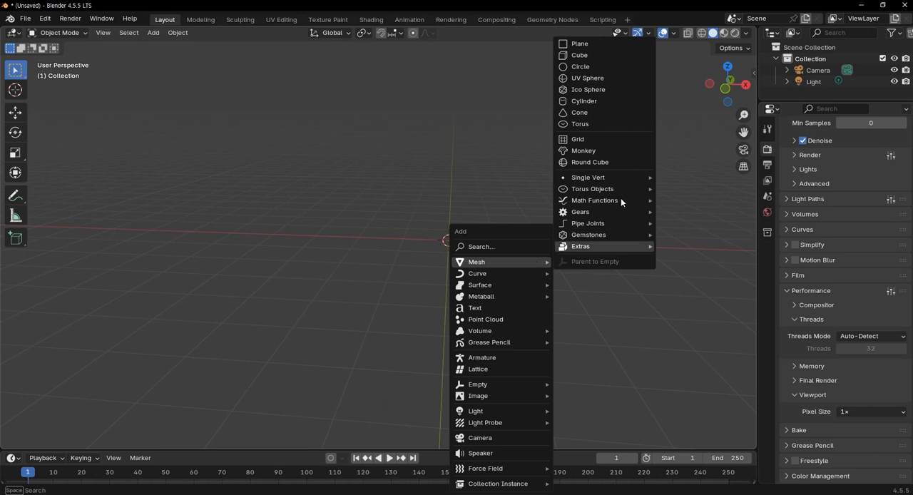
click(618, 106)
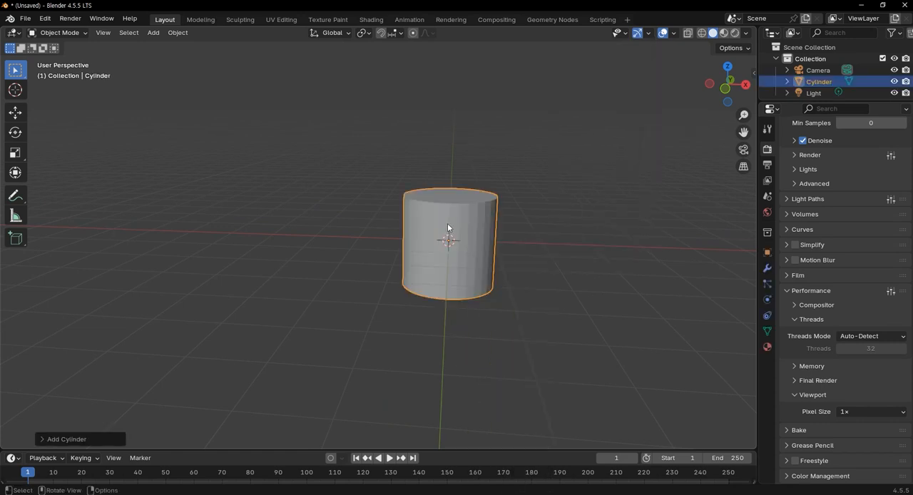
scroll(534, 229, up, 5)
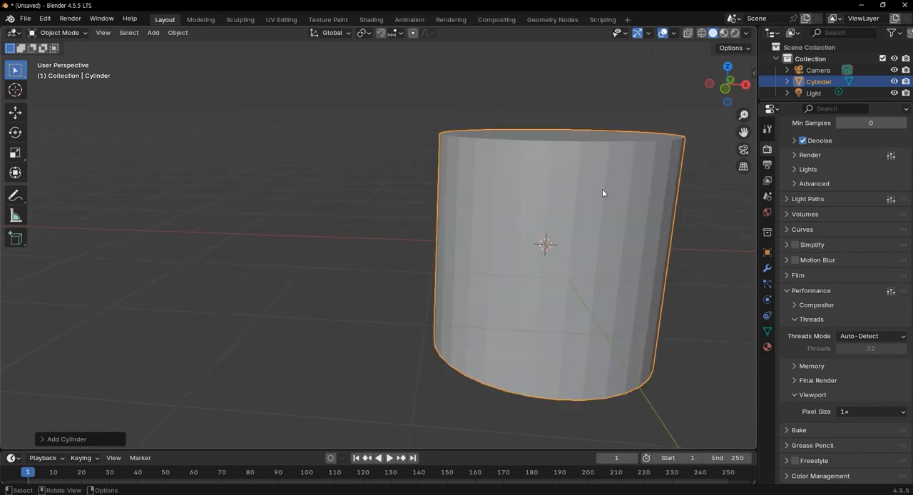
scroll(603, 261, down, 2)
middle_drag(521, 276, 521, 282)
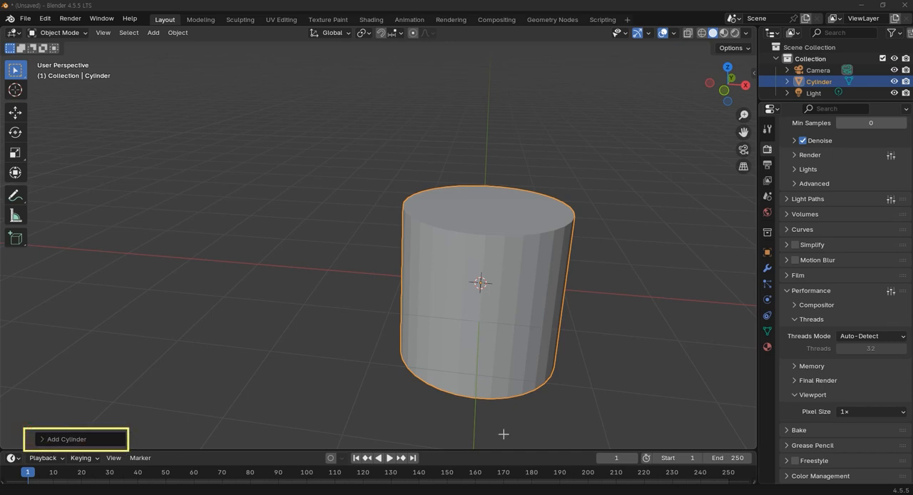
click(43, 439)
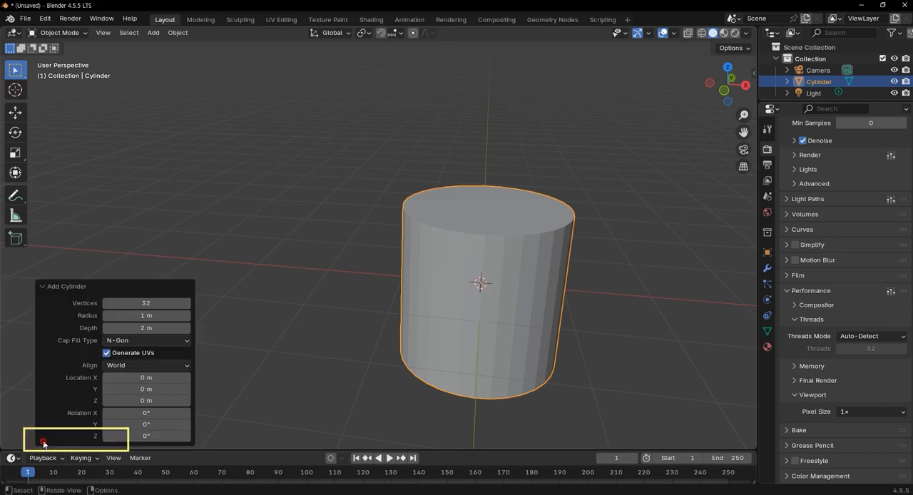
click(146, 304)
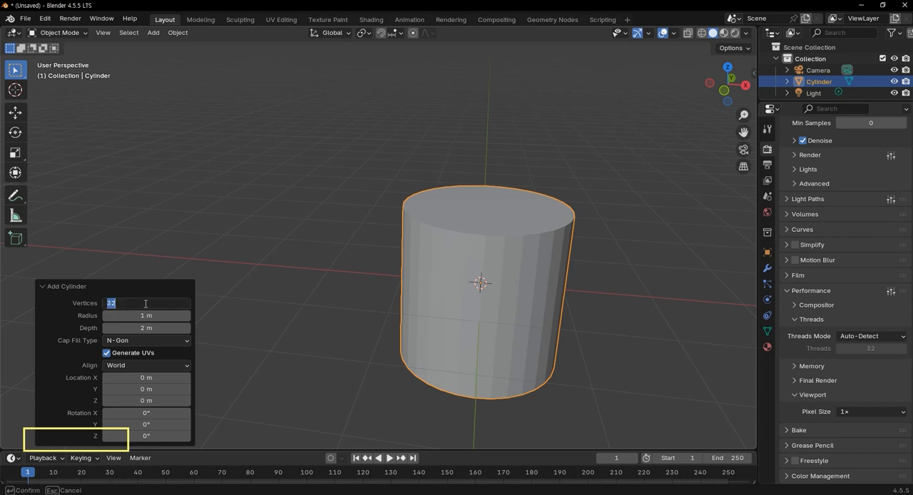
text(12)
key(Return)
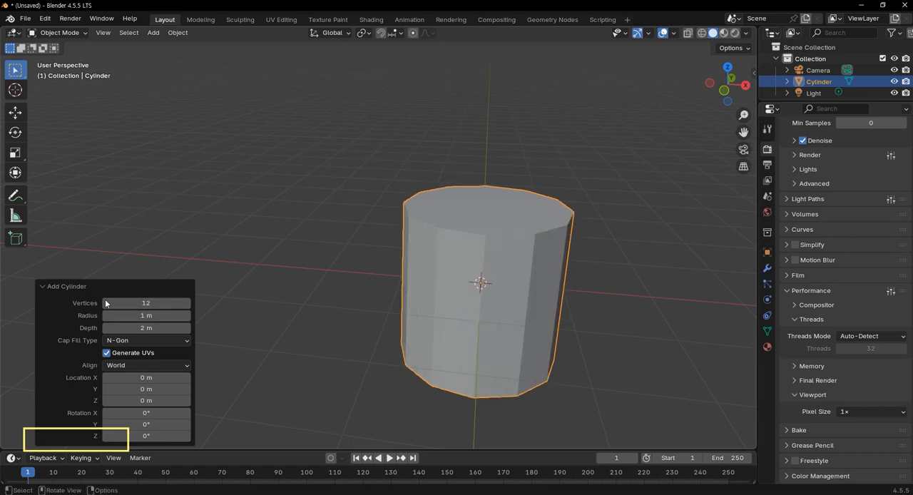
Put the cylinder into Edit Mode with face selection and clear the current selection.
middle_drag(557, 350, 542, 367)
scroll(493, 385, up, 3)
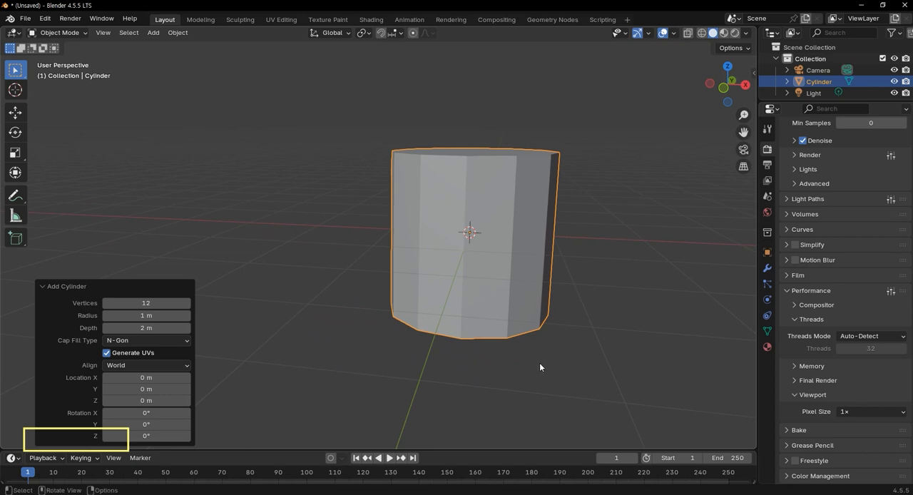
key(KP_1)
scroll(501, 192, up, 5)
shift+middle_drag(555, 209, 370, 330)
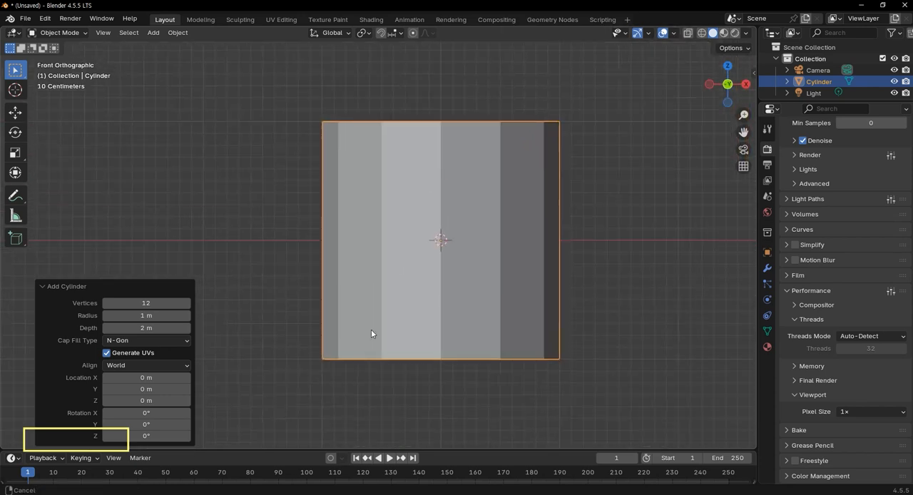
scroll(459, 227, down, 1)
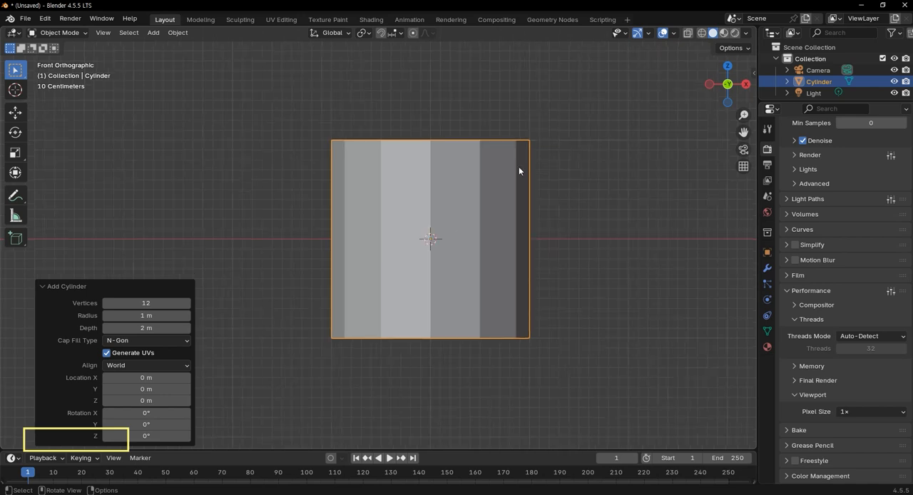
key(Tab)
key(3)
key(alt+a)
Select the cylinder's bottom and top faces together and inset both by about 0.11 m.
middle_drag(606, 152, 612, 169)
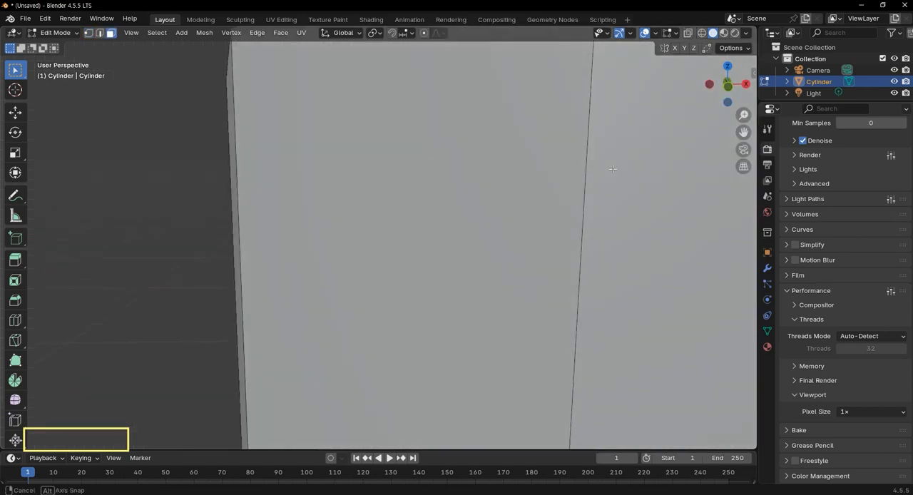
scroll(612, 169, down, 6)
click(463, 196)
middle_drag(511, 372, 505, 311)
click(485, 129)
scroll(546, 186, down, 2)
scroll(545, 186, down, 3)
middle_drag(513, 169, 494, 241)
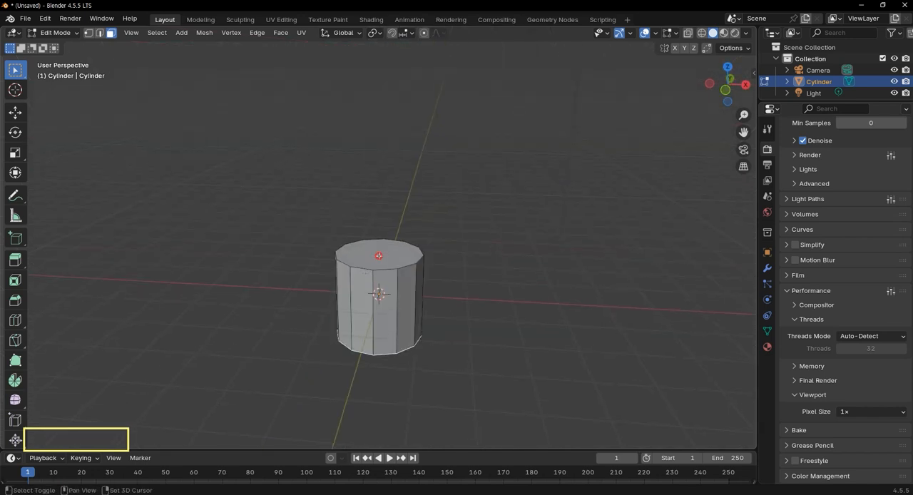
shift+click(379, 255)
scroll(385, 252, up, 4)
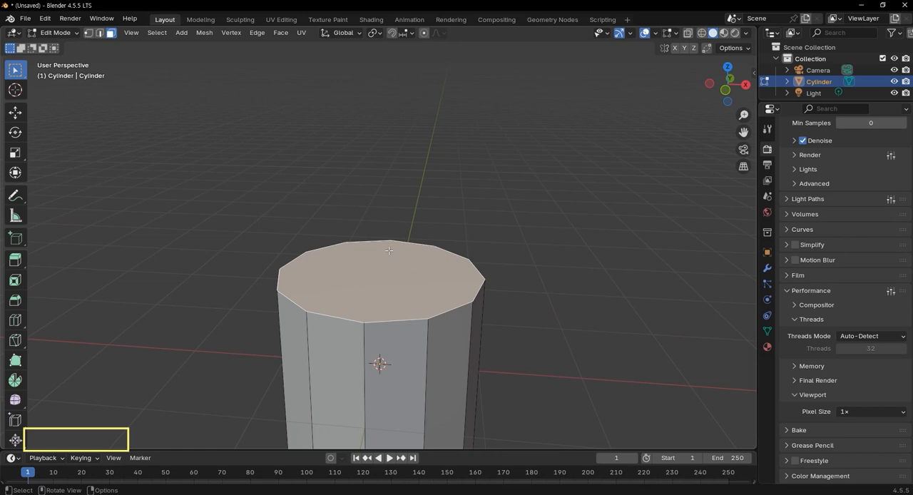
key(i)
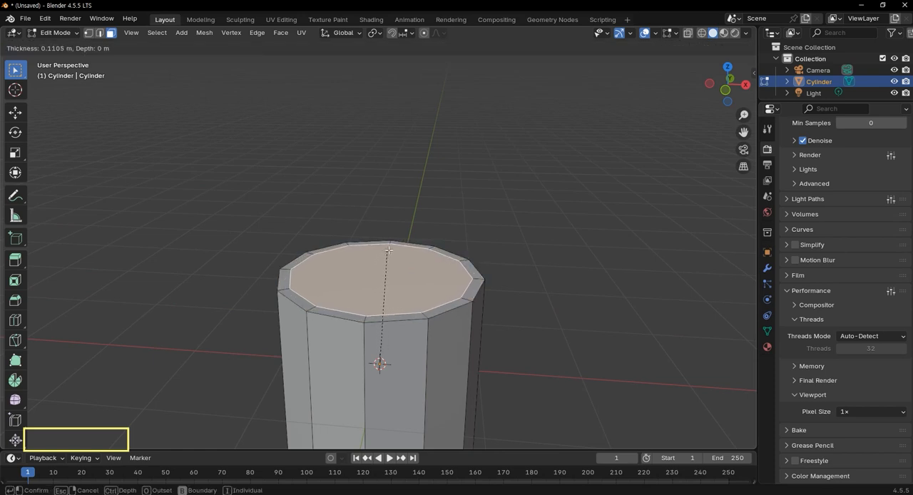
click(388, 252)
Turn on X-ray and extrude the inner top face about 1.7 m down into the cylinder in front view.
middle_drag(432, 311, 452, 277)
click(355, 211)
click(355, 212)
scroll(330, 277, down, 4)
scroll(331, 276, up, 4)
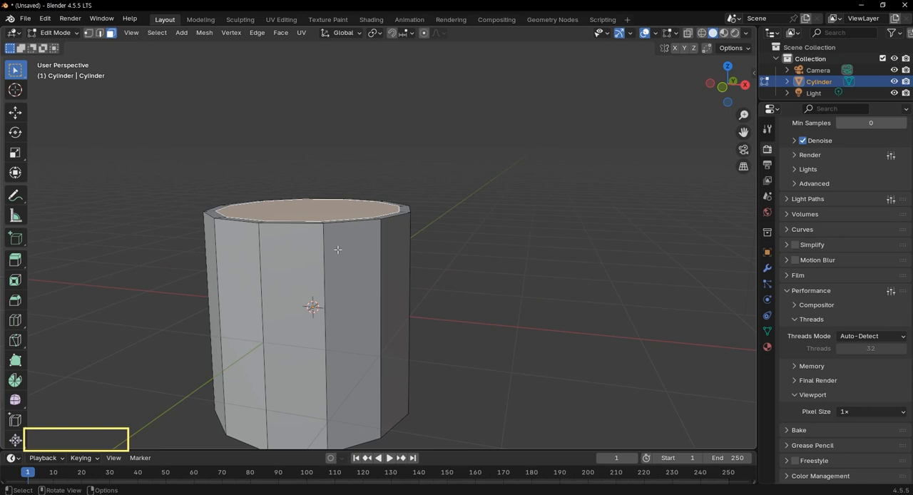
key(KP_1)
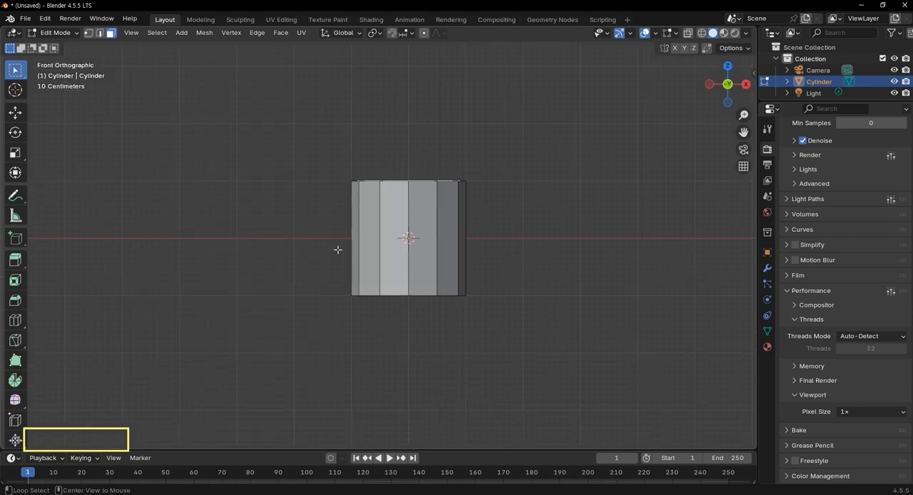
key(alt+z)
scroll(489, 231, up, 2)
scroll(489, 231, up, 3)
shift+middle_drag(623, 239, 595, 229)
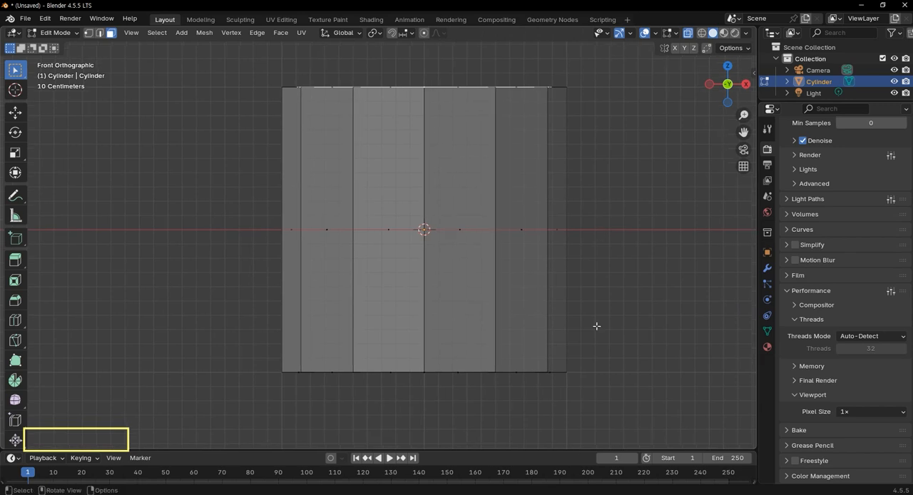
key(e)
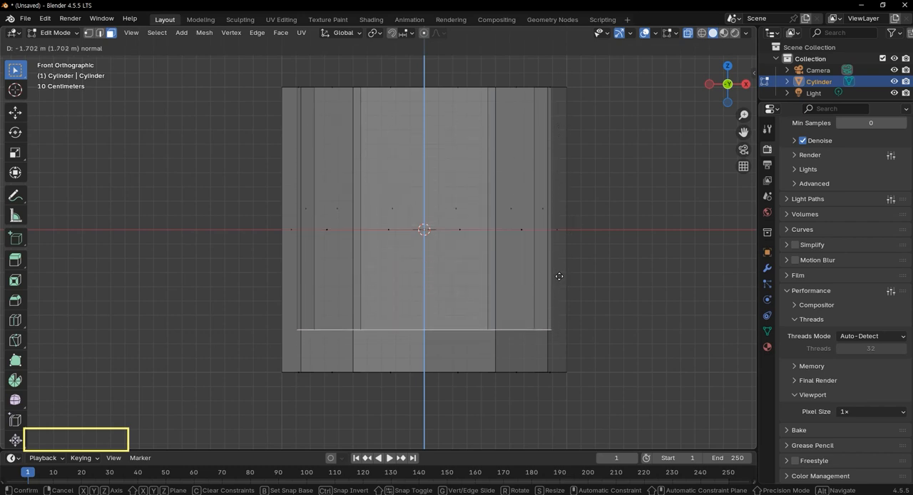
click(559, 276)
Extrude the inner bottom face about 0.2 m up into the cylinder to recess the underside.
middle_drag(526, 356, 511, 307)
scroll(510, 306, down, 5)
click(470, 256)
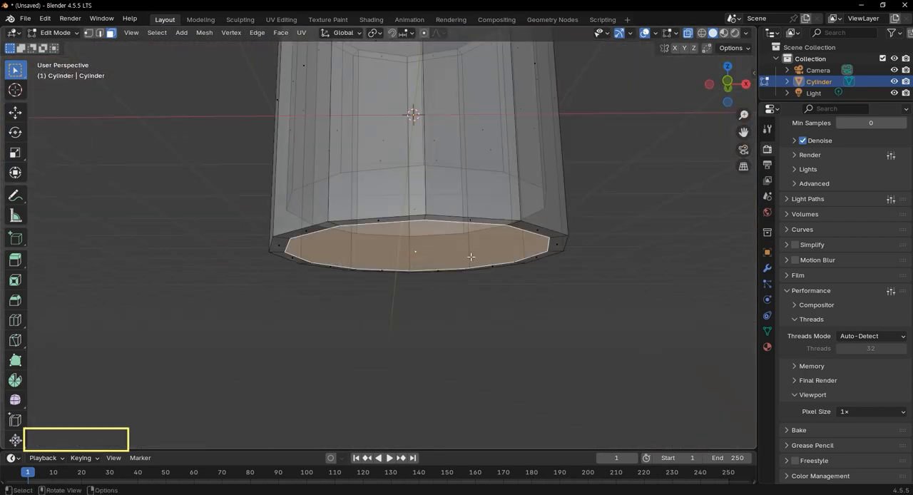
key(KP_1)
scroll(463, 326, up, 6)
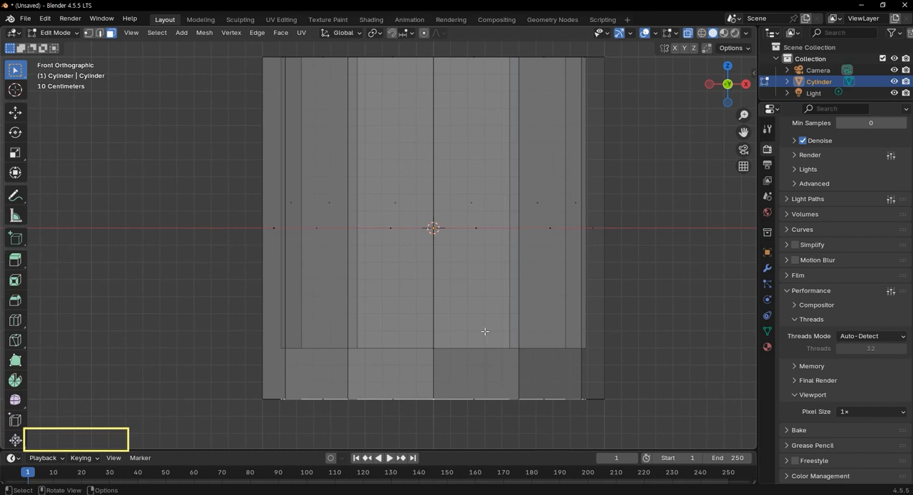
key(e)
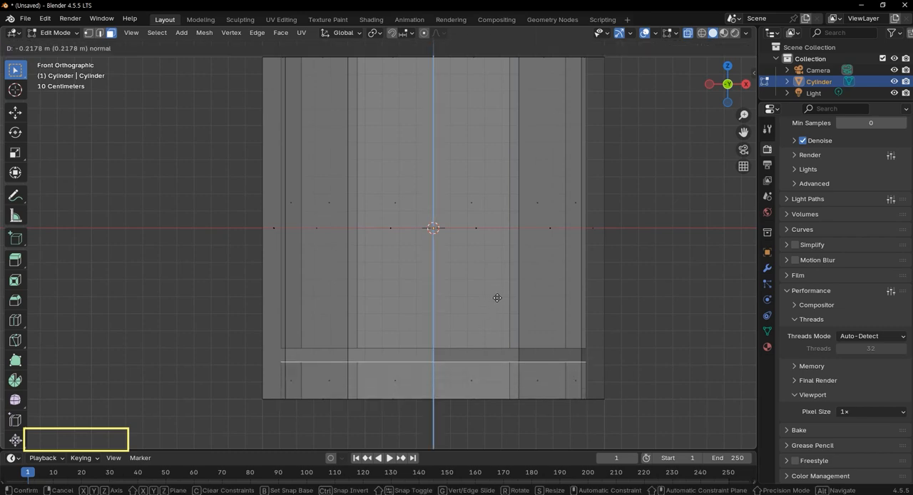
click(502, 297)
Select the whole top rim and scale it uniformly by about 1.31 so the bucket widens upward.
scroll(485, 190, down, 2)
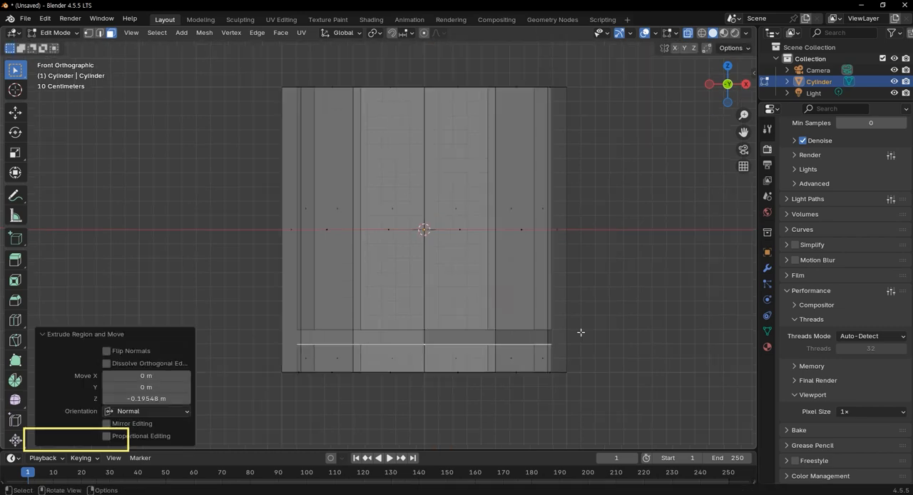
drag(208, 55, 636, 100)
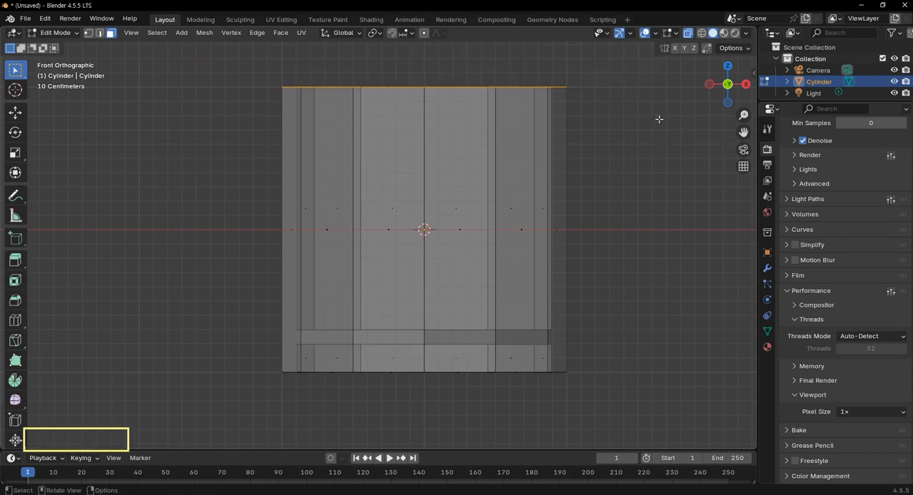
key(s)
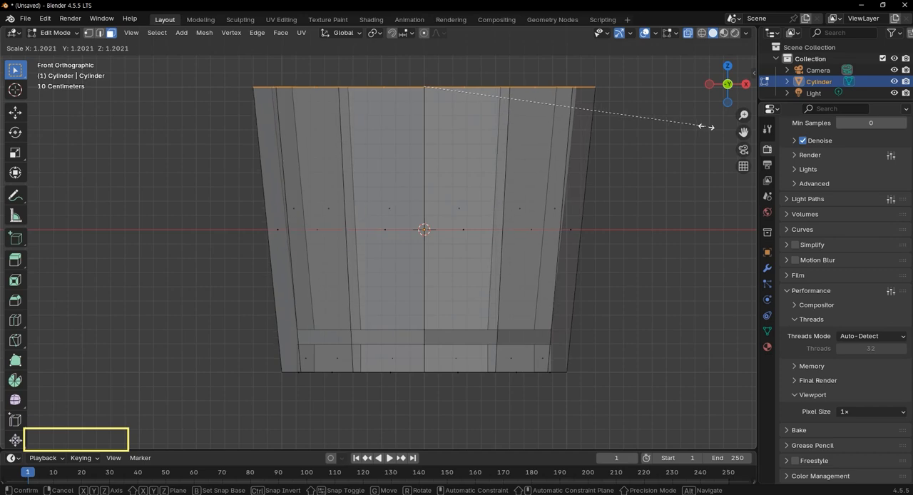
click(730, 129)
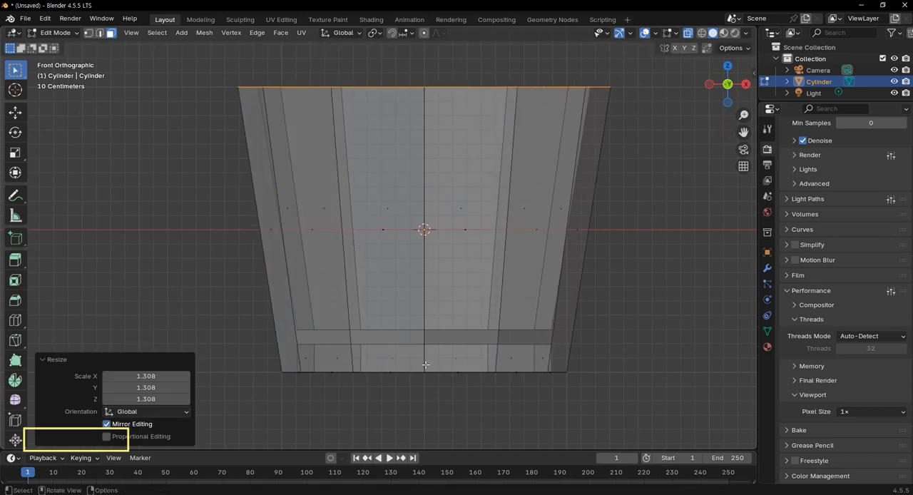
Add two evenly spaced horizontal loop cuts around the outer wall without sliding them.
scroll(456, 380, down, 1)
scroll(456, 379, down, 3)
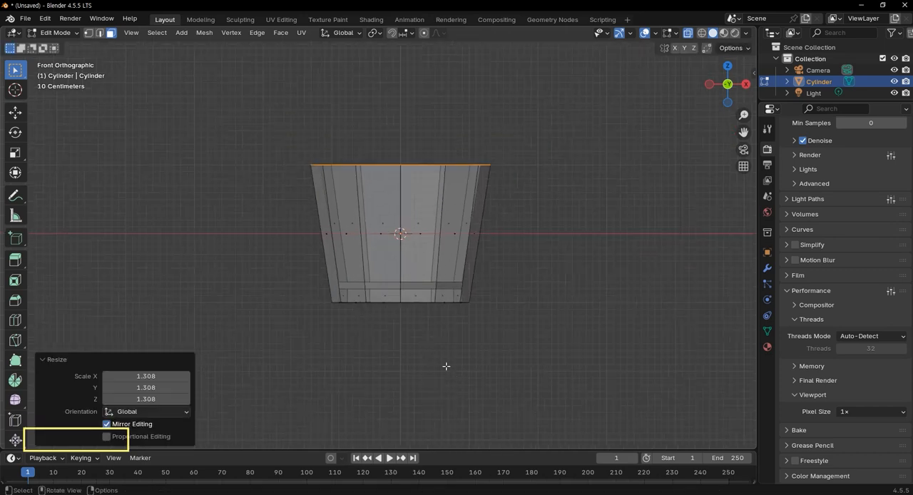
scroll(440, 200, up, 3)
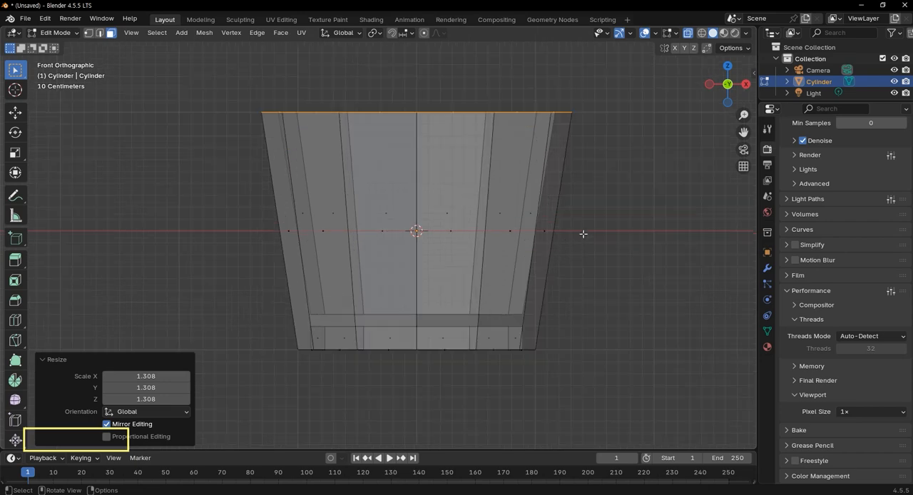
key(ctrl+r)
scroll(562, 220, up, 1)
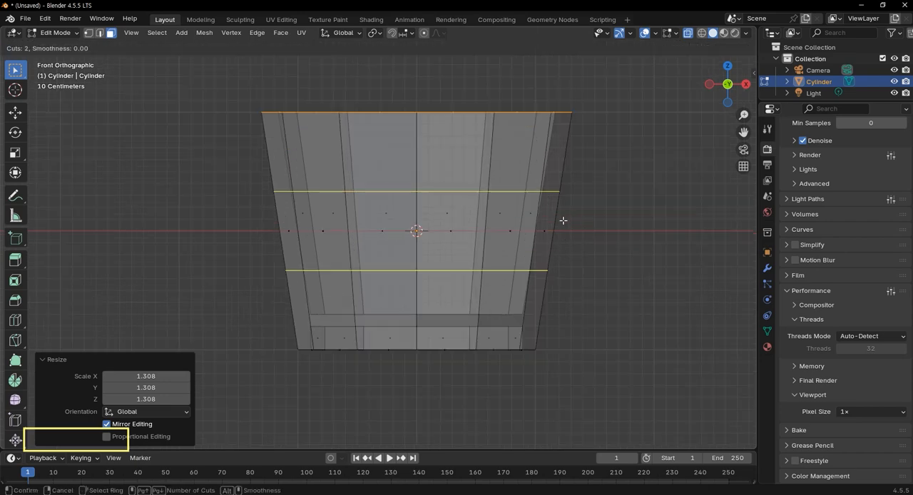
click(562, 220)
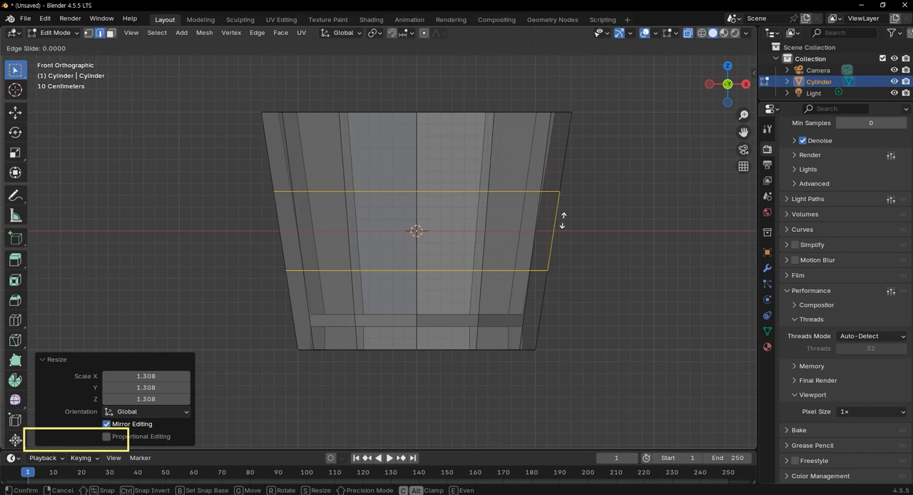
right_click(697, 247)
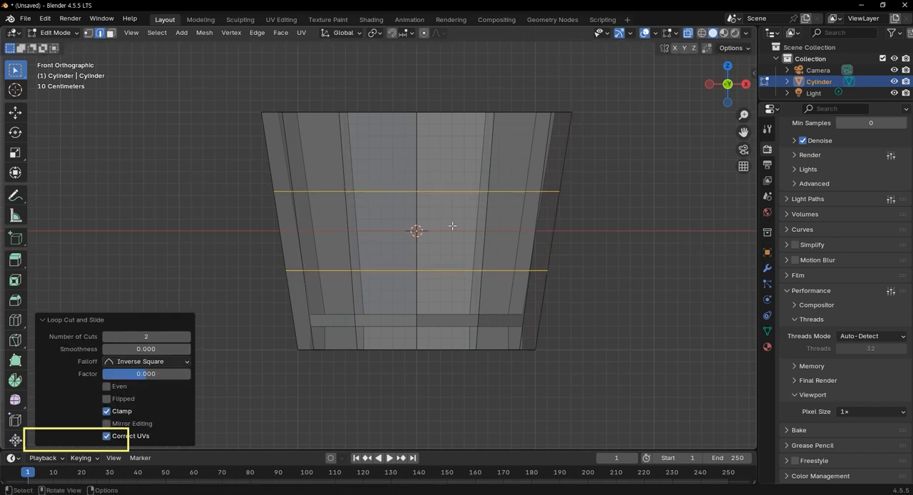
Bevel the two edge loops by about 0.077 m with one segment to form two bands around the bucket.
key(ctrl+b)
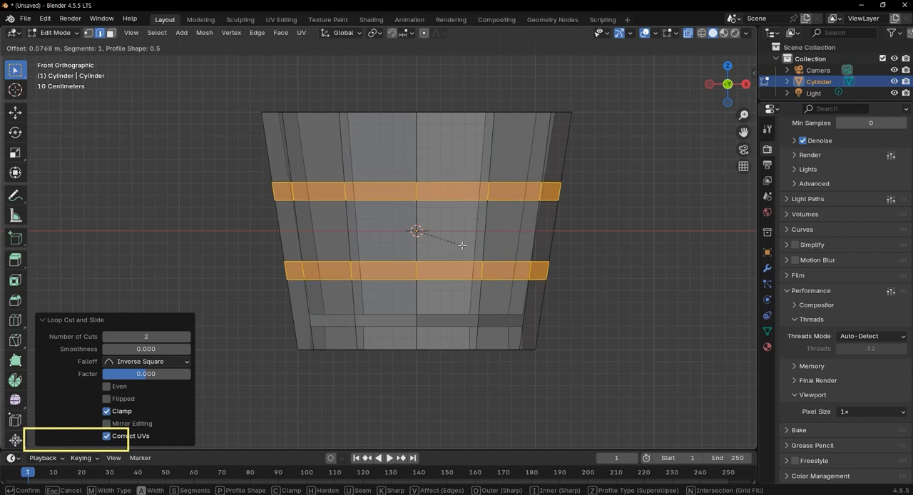
click(462, 245)
key(KP_5)
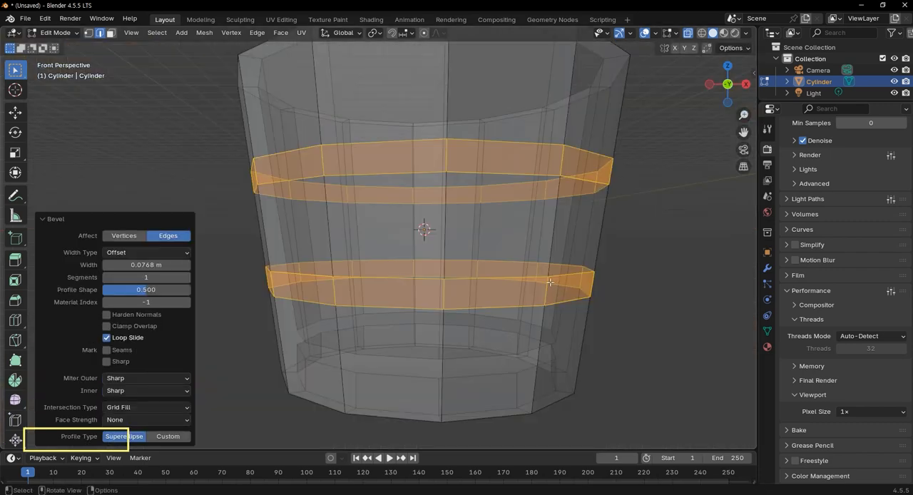
Duplicate the two selected band face rings in place and separate them into their own object.
middle_drag(531, 273, 526, 281)
scroll(357, 238, up, 4)
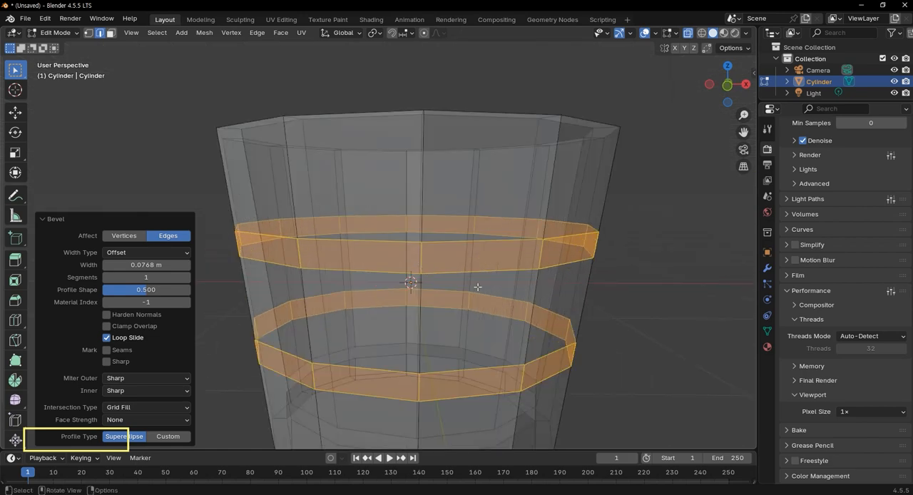
scroll(499, 285, down, 2)
scroll(499, 285, up, 2)
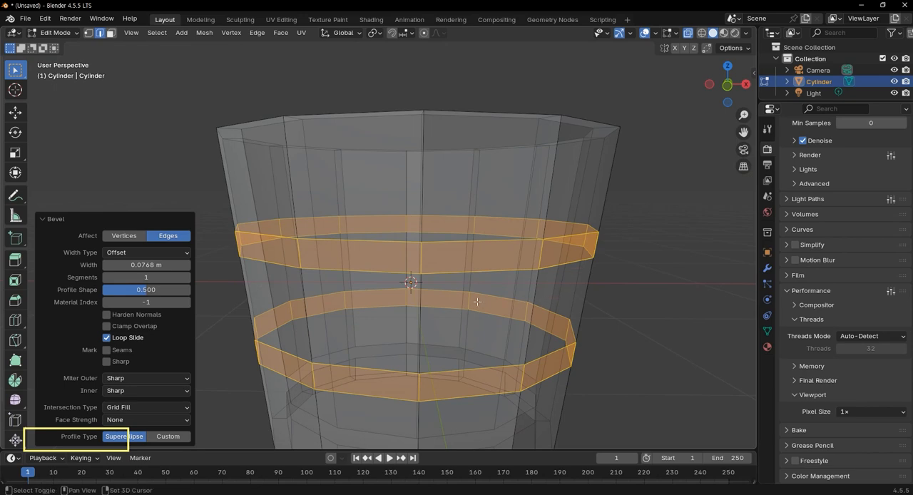
key(shift+d)
right_click(615, 377)
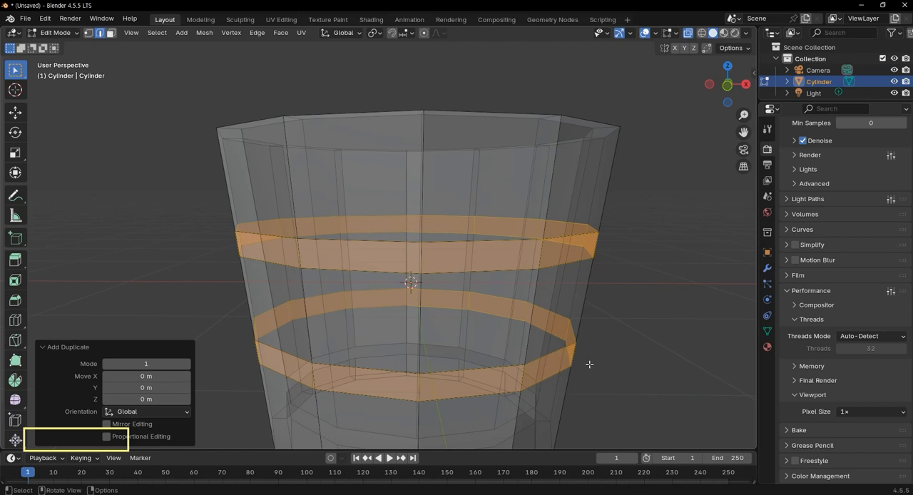
key(p)
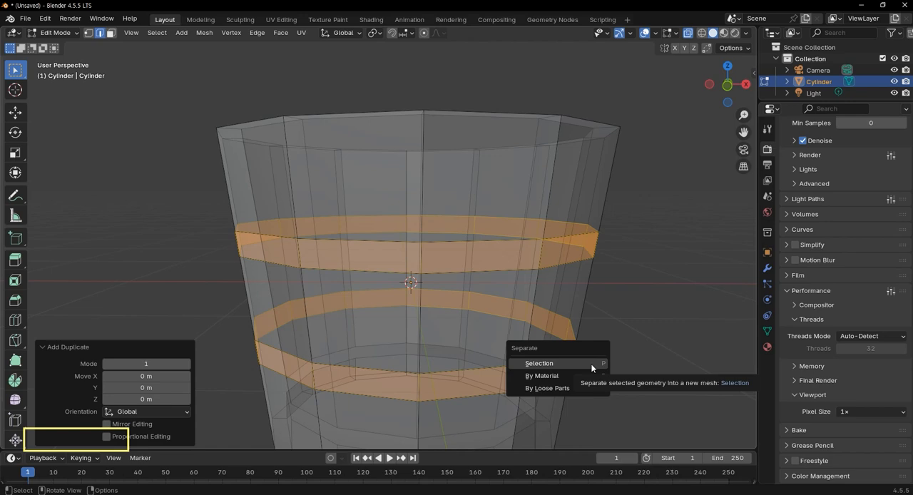
click(591, 367)
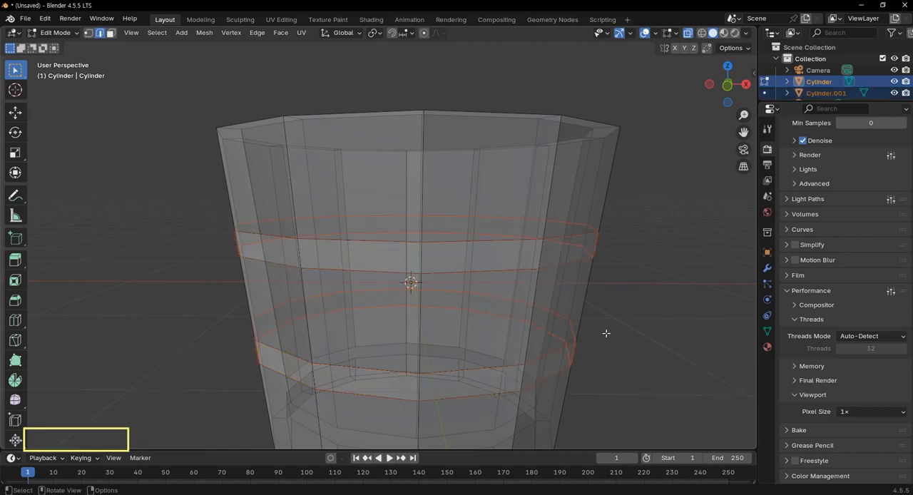
Turn off X-ray display and switch back to Object Mode.
scroll(526, 232, up, 2)
scroll(569, 294, down, 2)
key(alt+z)
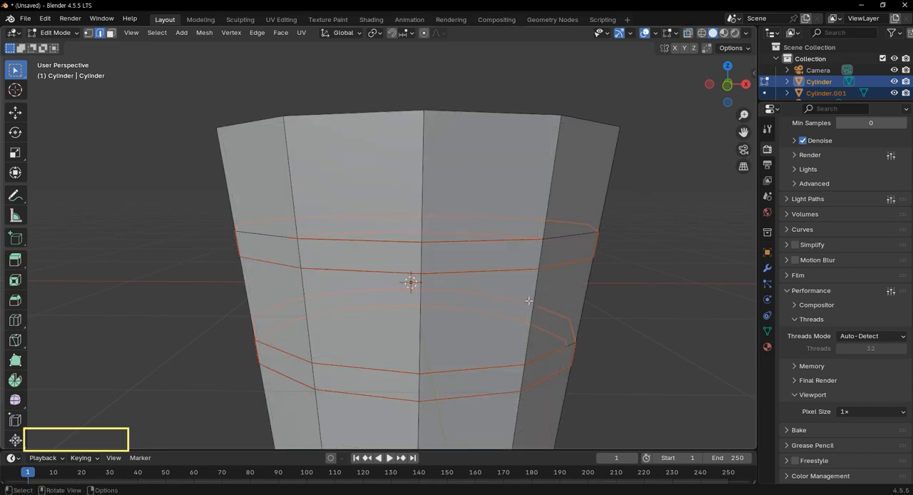
key(Tab)
scroll(560, 301, down, 4)
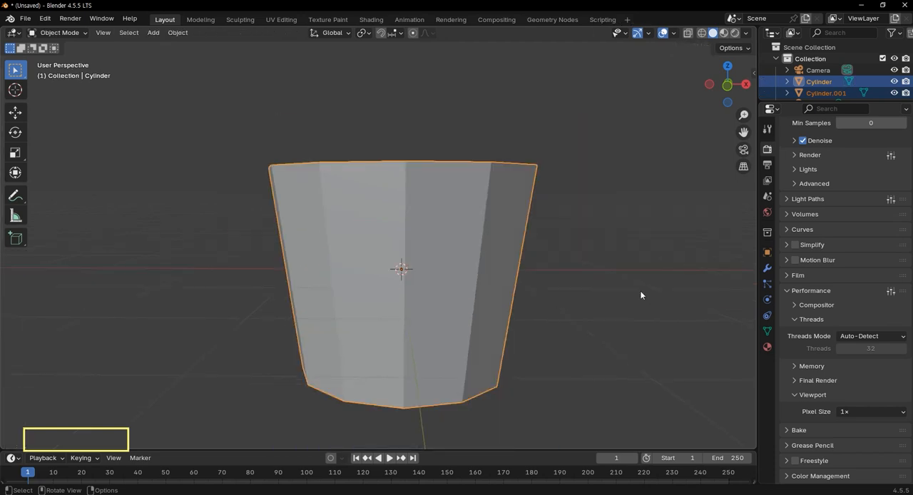
scroll(598, 235, up, 2)
Enlarge the Outliner and select only the separated bands object, Cylinder.001.
drag(834, 102, 834, 223)
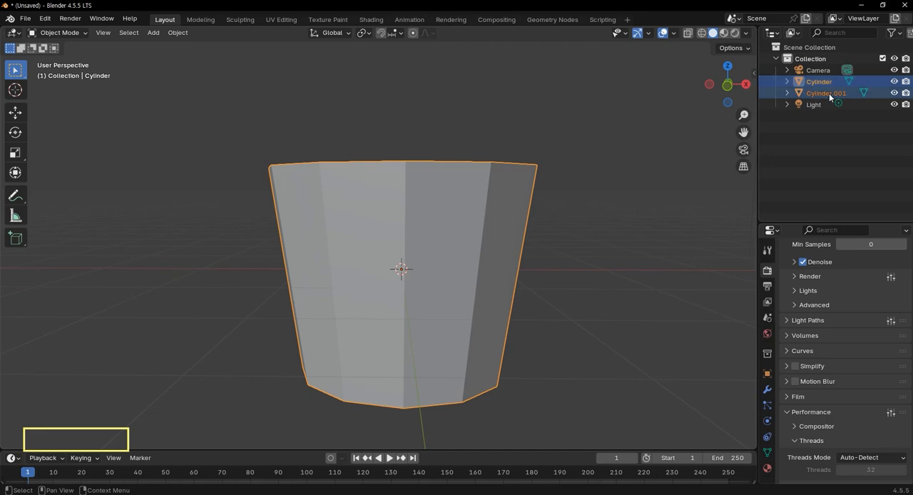
click(862, 94)
scroll(358, 239, up, 6)
scroll(452, 266, down, 4)
scroll(472, 254, down, 4)
mouse_move(472, 255)
middle_down()
mouse_move(474, 266)
mouse_move(475, 239)
middle_up()
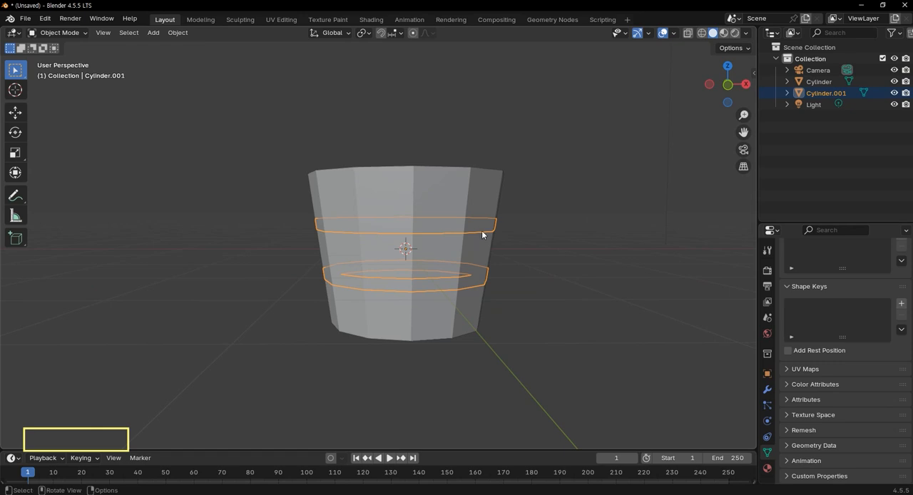
Show the bands in front orthographic view, enter Edit Mode and select all their geometry.
key(KP_1)
scroll(305, 216, up, 3)
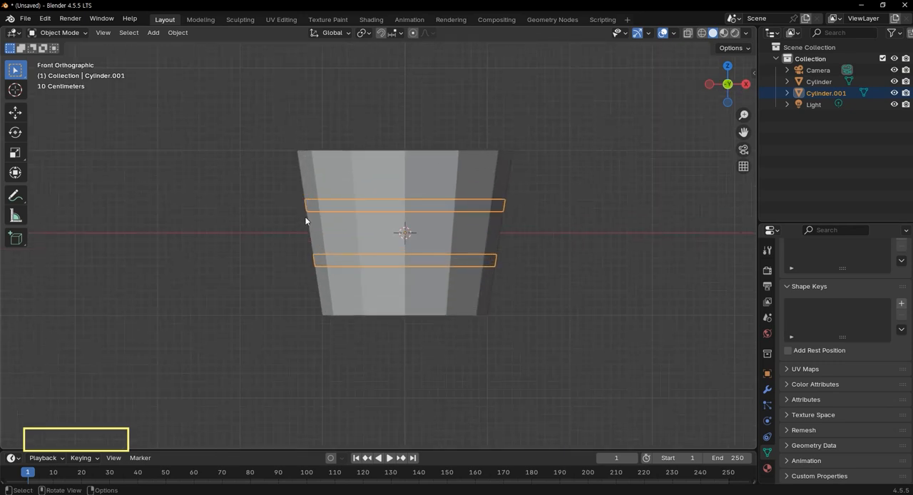
scroll(305, 221, up, 3)
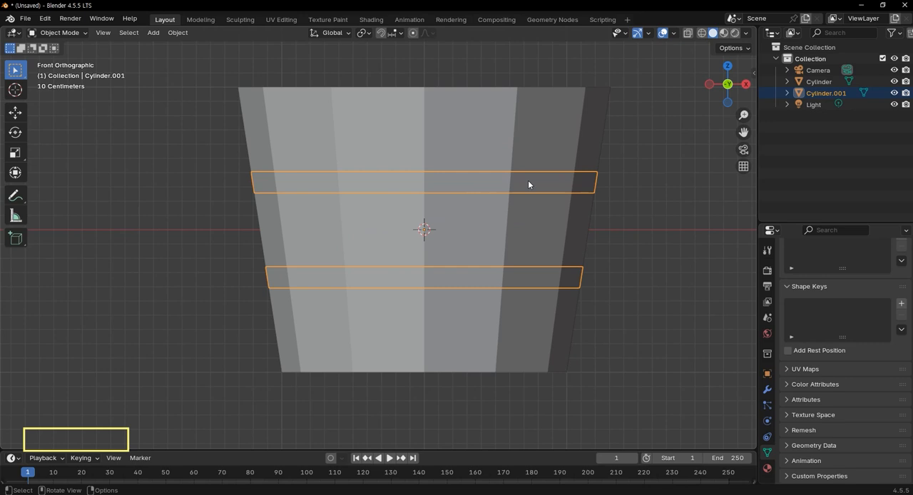
key(Tab)
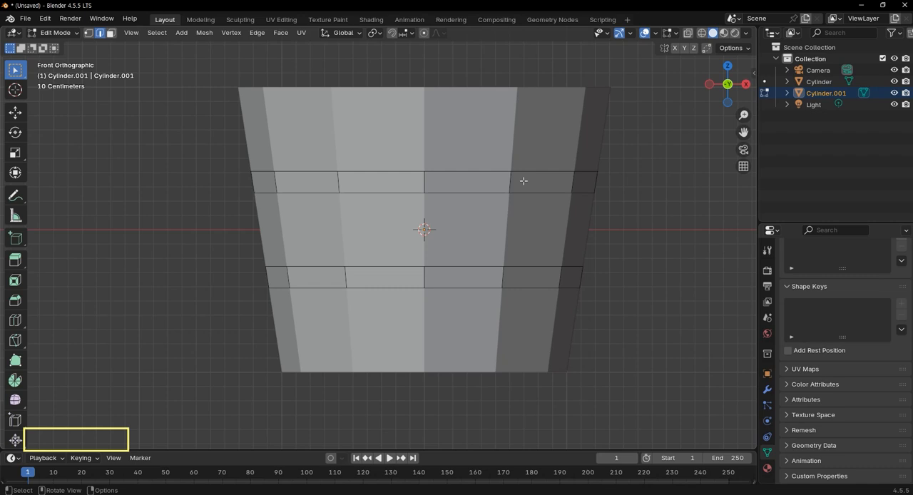
key(a)
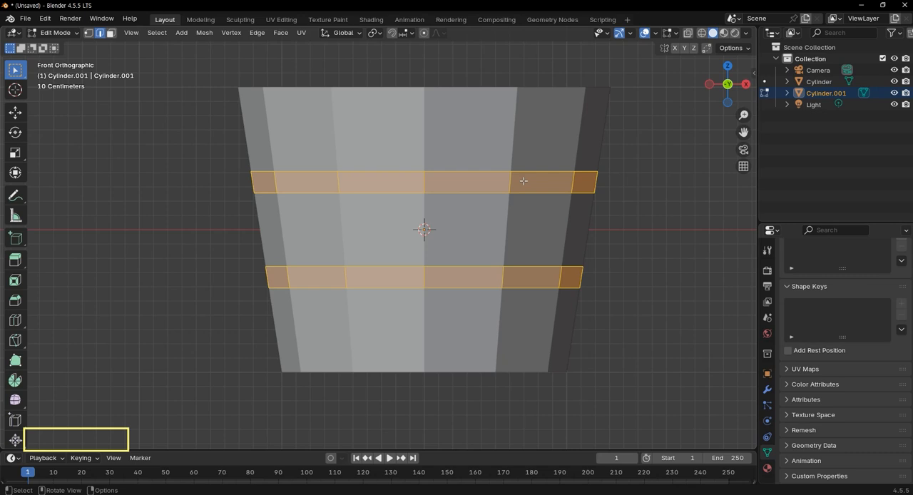
Try extruding all band faces outward along their normals by about 0.1 m, and undo the extrusion.
key(alt)
key(alt+e)
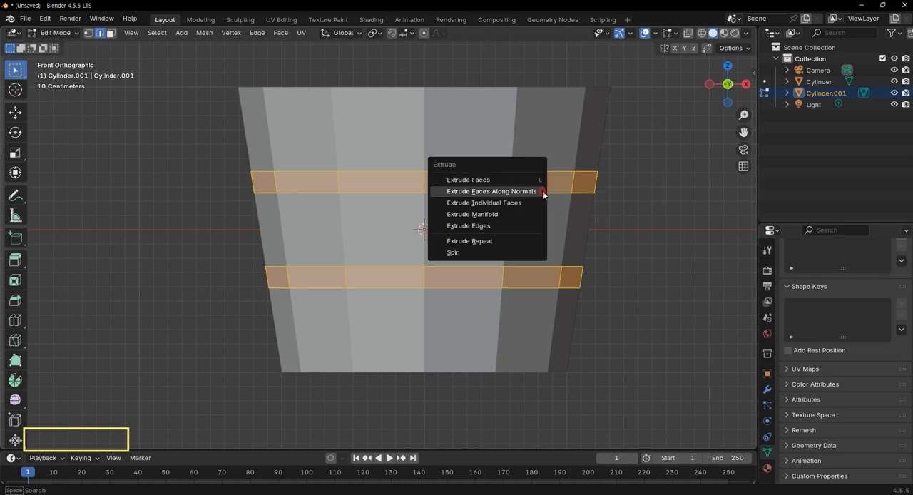
click(542, 193)
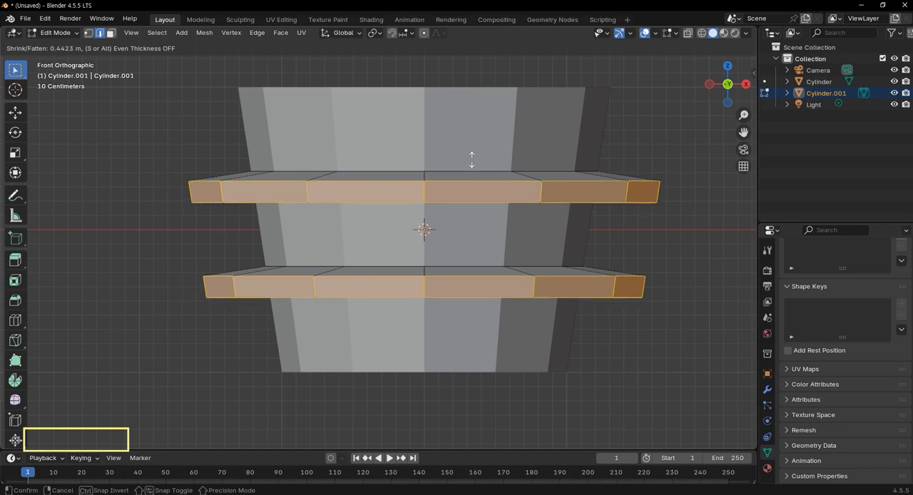
click(497, 184)
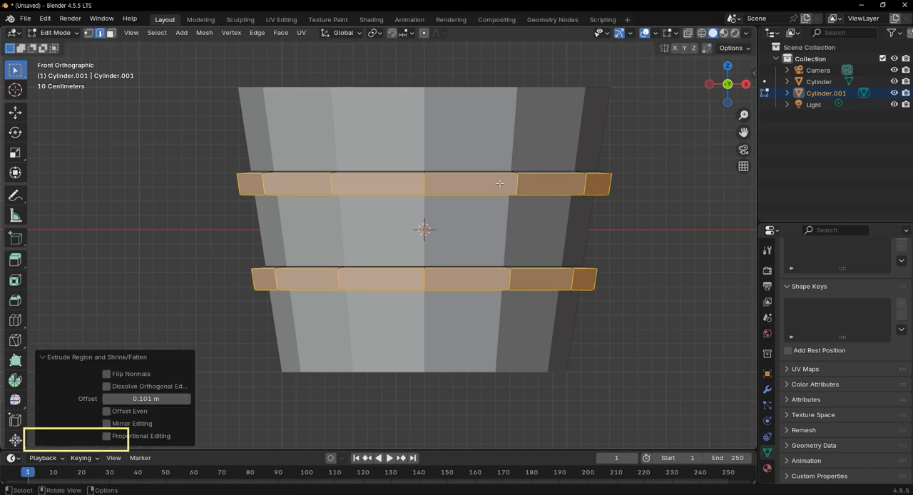
scroll(616, 198, up, 1)
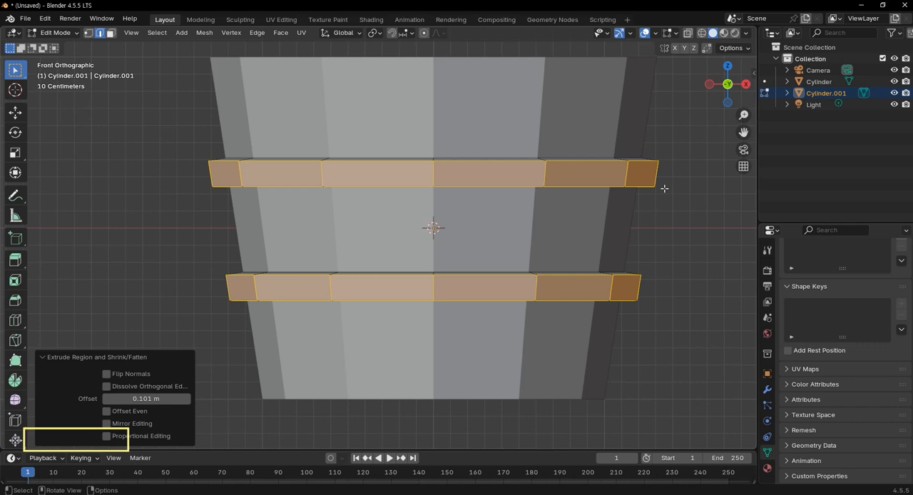
scroll(646, 181, up, 1)
scroll(642, 186, up, 1)
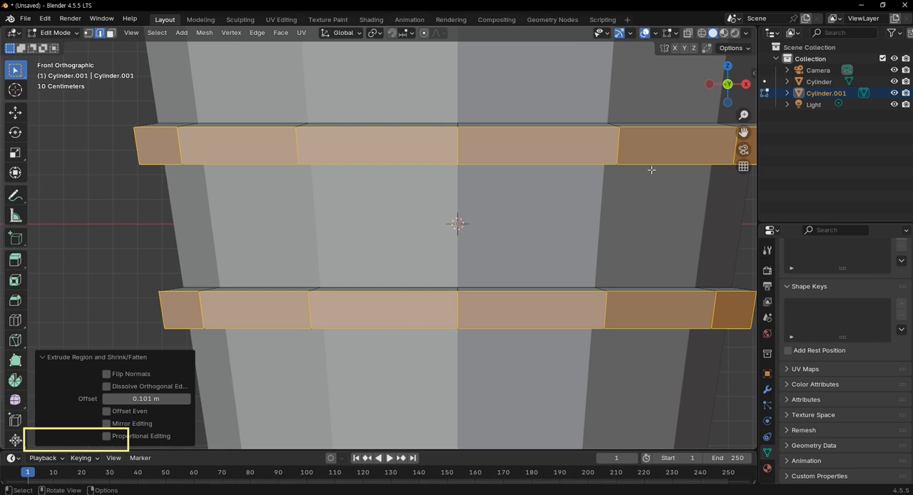
scroll(651, 171, down, 2)
key(ctrl+z)
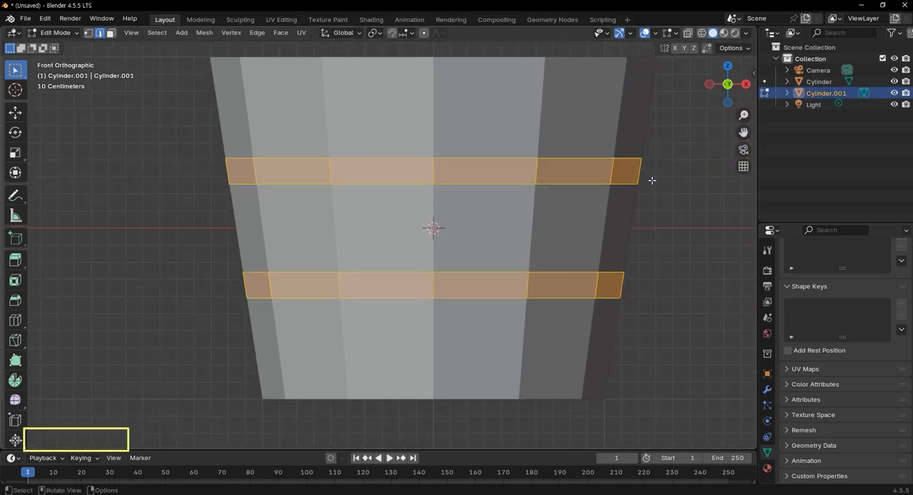
Extrude all band faces outward along their normals by about 0.06 m to give both bands thickness.
key(e)
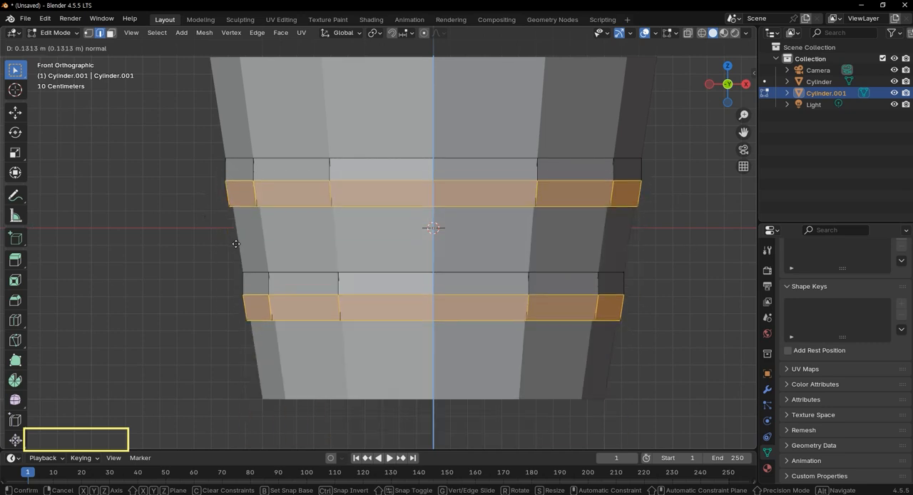
right_click(373, 213)
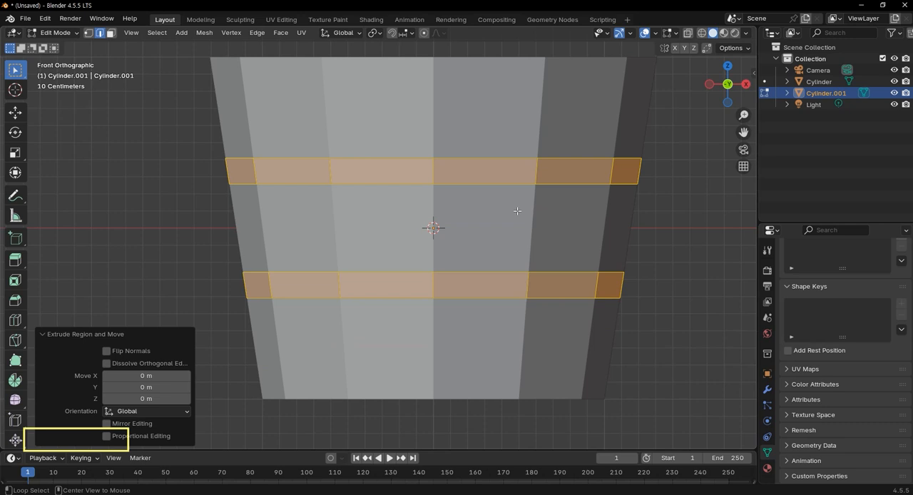
key(alt+e)
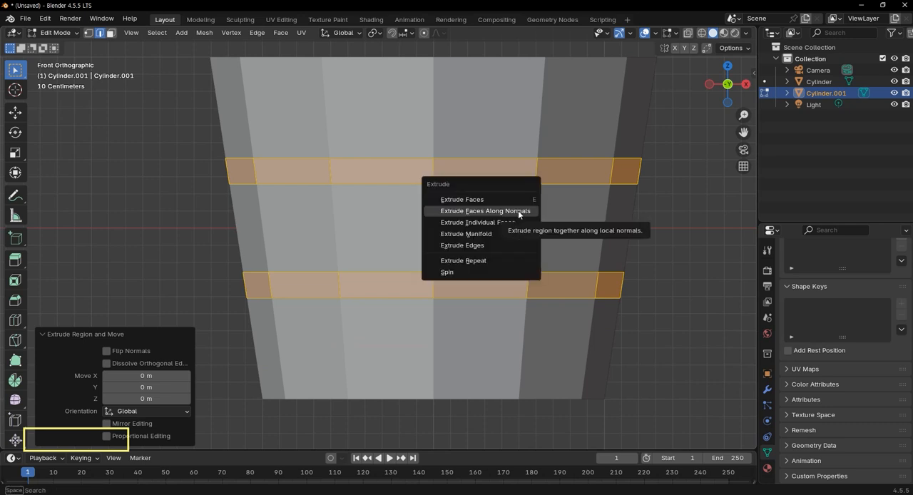
click(521, 212)
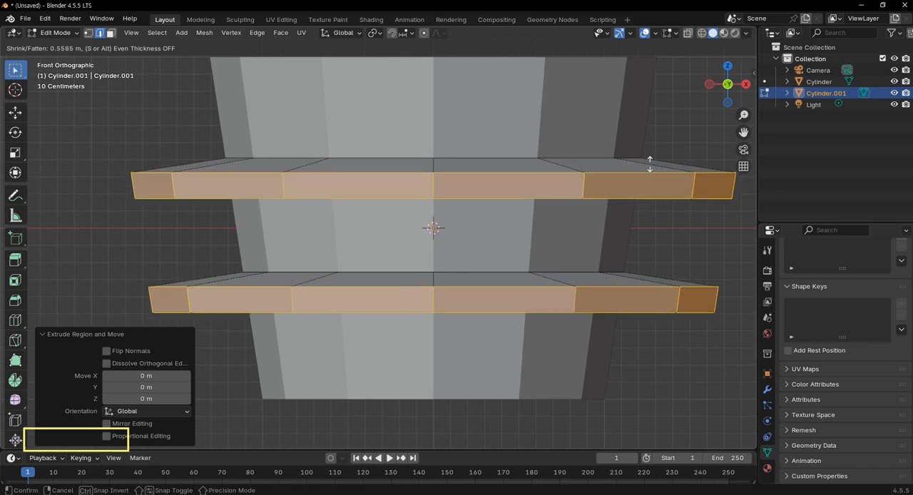
click(664, 207)
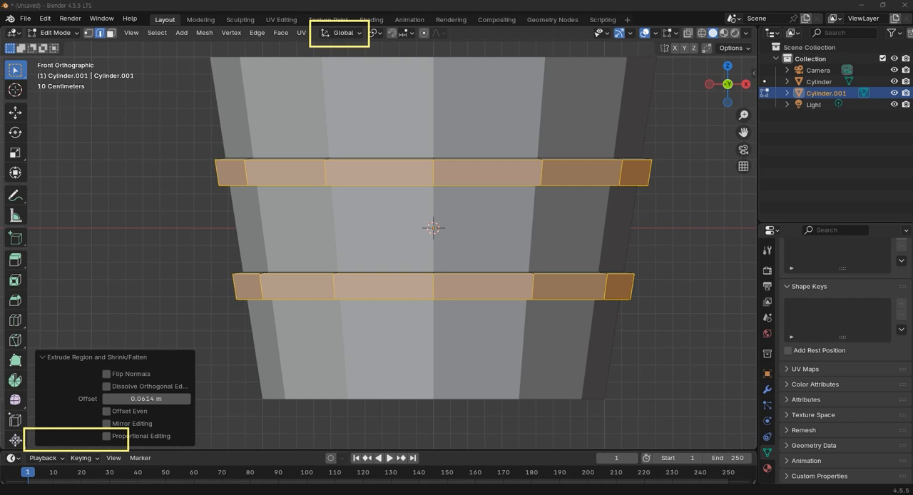
click(361, 34)
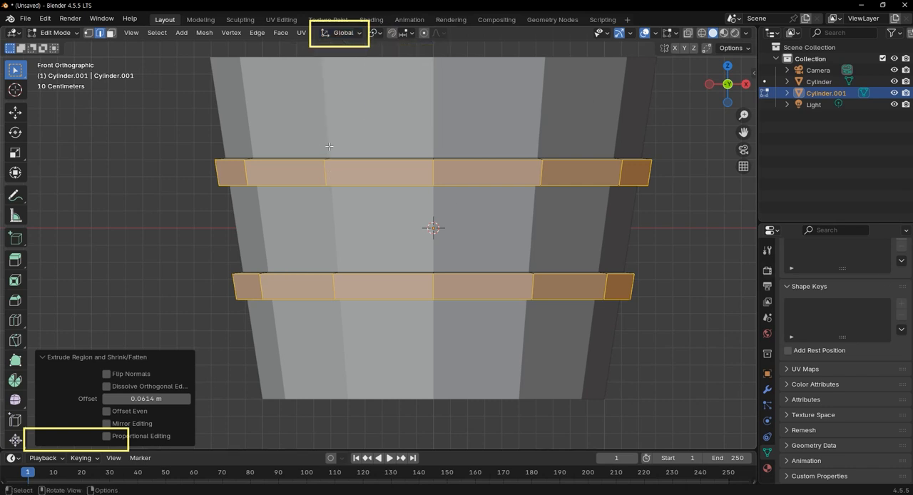
click(340, 33)
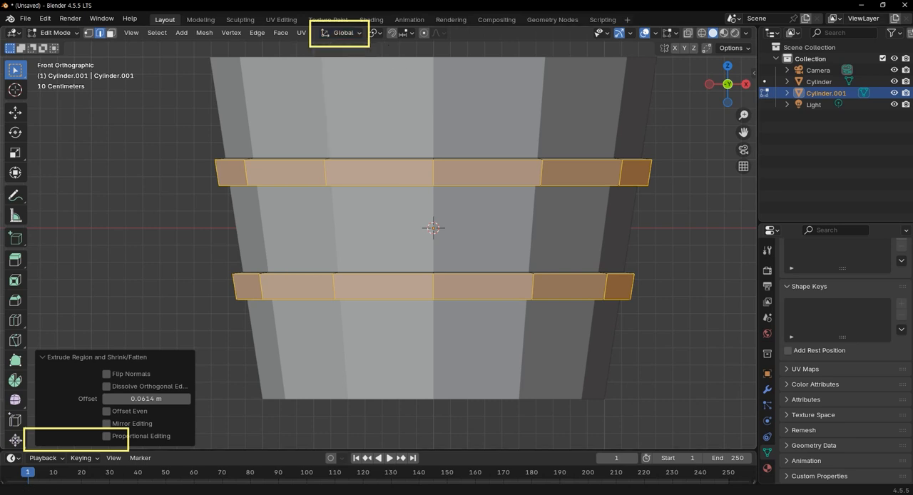
mouse_move(550, 212)
mouse_down()
mouse_move(640, 227)
mouse_move(576, 223)
mouse_move(562, 338)
mouse_up()
mouse_move(698, 207)
mouse_down()
mouse_move(692, 305)
mouse_move(585, 341)
mouse_up()
mouse_move(690, 230)
mouse_down()
mouse_move(690, 299)
mouse_move(675, 300)
mouse_up()
mouse_move(625, 191)
mouse_down()
mouse_move(629, 380)
mouse_move(621, 407)
mouse_up()
drag(511, 350, 786, 350)
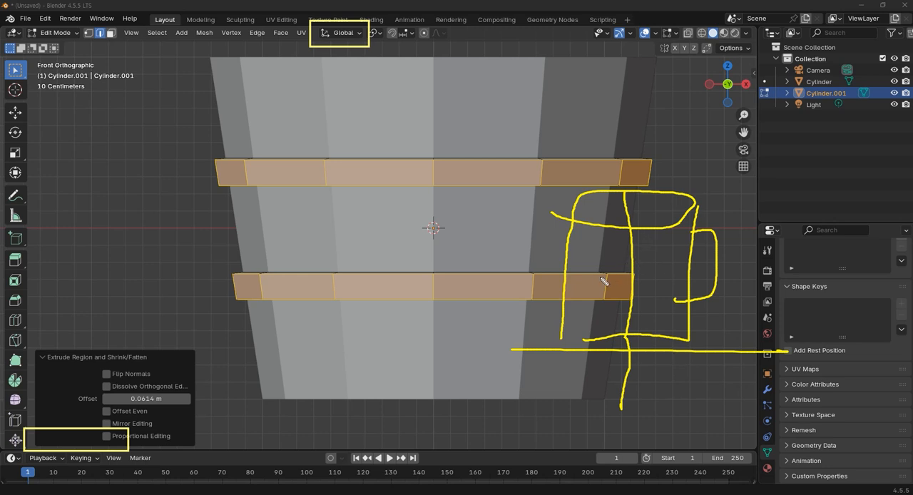
mouse_move(685, 169)
mouse_down()
mouse_move(696, 191)
mouse_move(614, 214)
mouse_move(624, 225)
mouse_up()
mouse_move(688, 110)
mouse_down()
mouse_move(715, 107)
mouse_move(698, 145)
mouse_move(725, 144)
mouse_move(717, 184)
mouse_up()
mouse_move(743, 144)
mouse_down()
mouse_move(733, 164)
mouse_move(741, 142)
mouse_up()
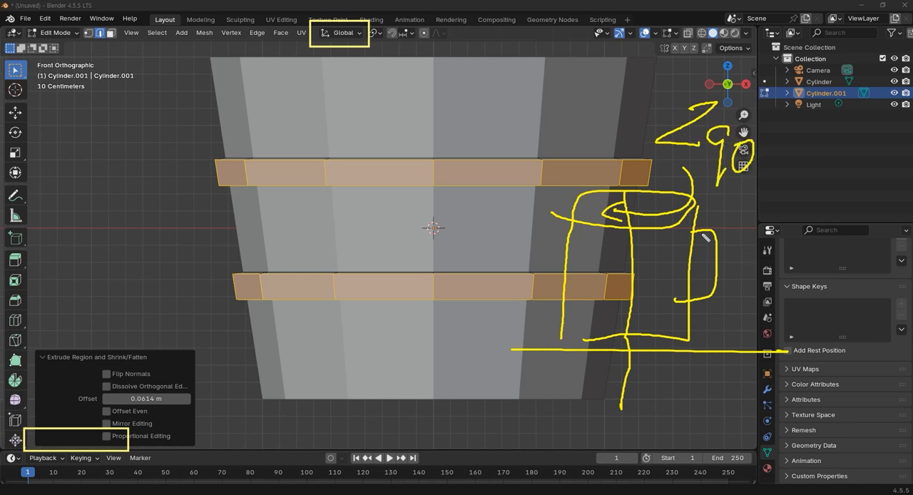
mouse_move(690, 243)
mouse_down()
mouse_move(714, 294)
mouse_move(690, 297)
mouse_up()
mouse_move(640, 244)
mouse_down()
mouse_move(627, 318)
mouse_move(639, 244)
mouse_up()
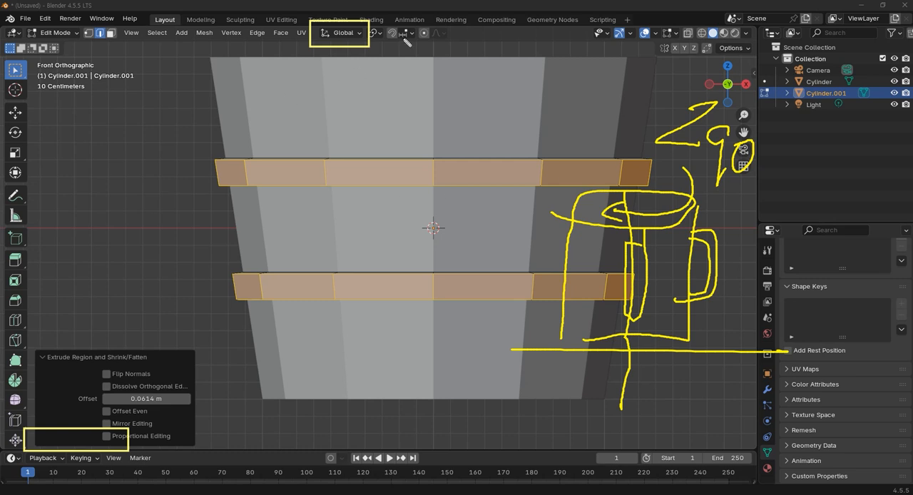
click(341, 33)
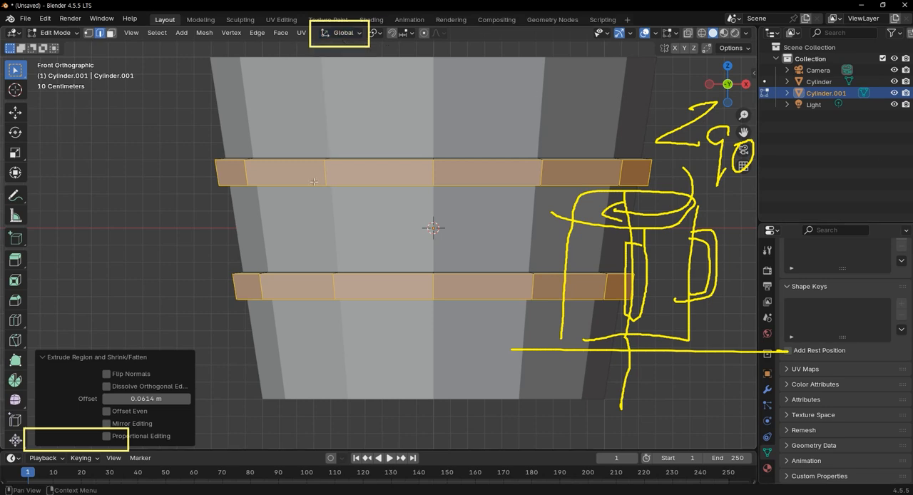
click(354, 36)
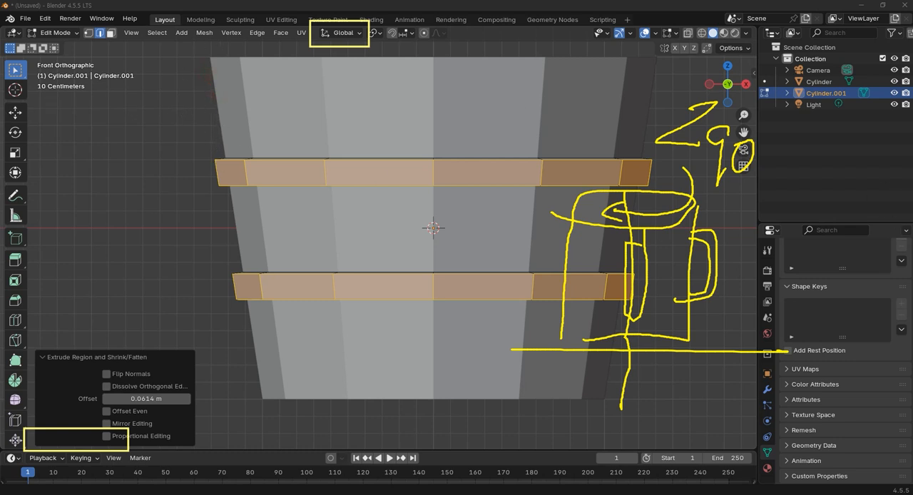
mouse_move(202, 66)
mouse_down()
mouse_move(204, 174)
mouse_move(249, 399)
mouse_up()
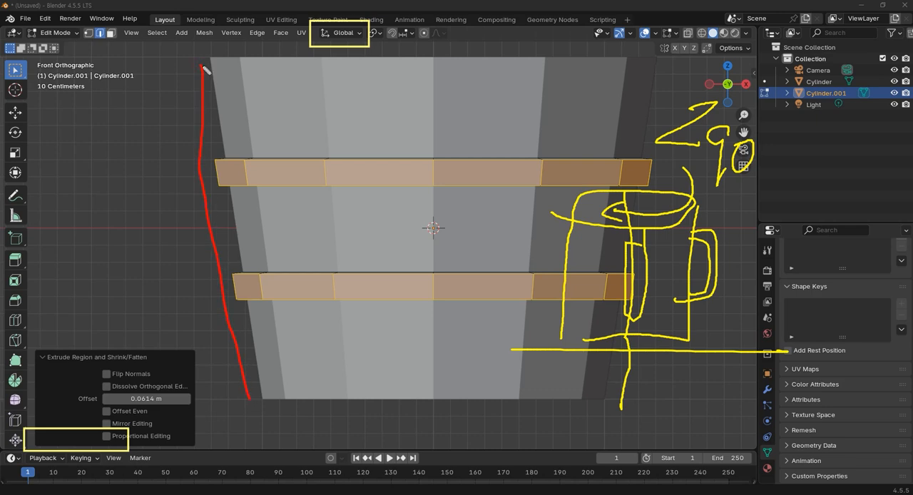
drag(655, 168, 651, 189)
drag(664, 149, 634, 206)
mouse_move(647, 174)
mouse_down()
mouse_move(699, 187)
mouse_move(691, 198)
mouse_up()
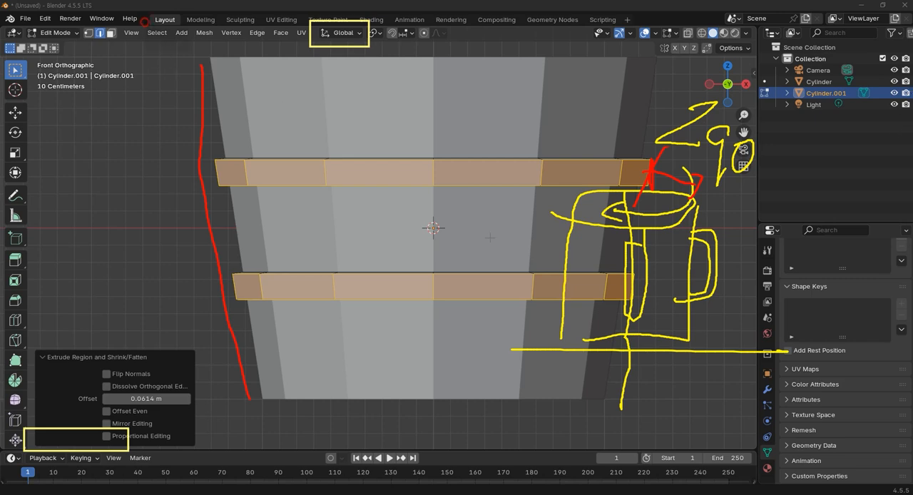
key(Escape)
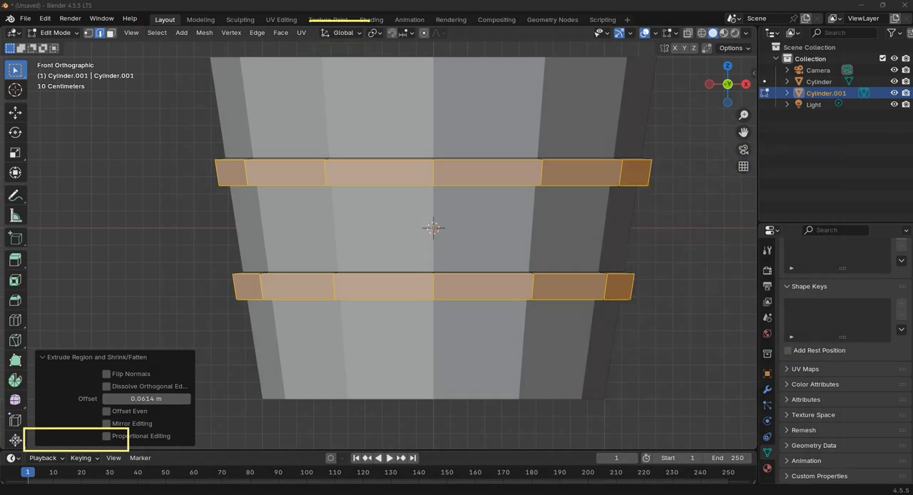
scroll(504, 143, up, 1)
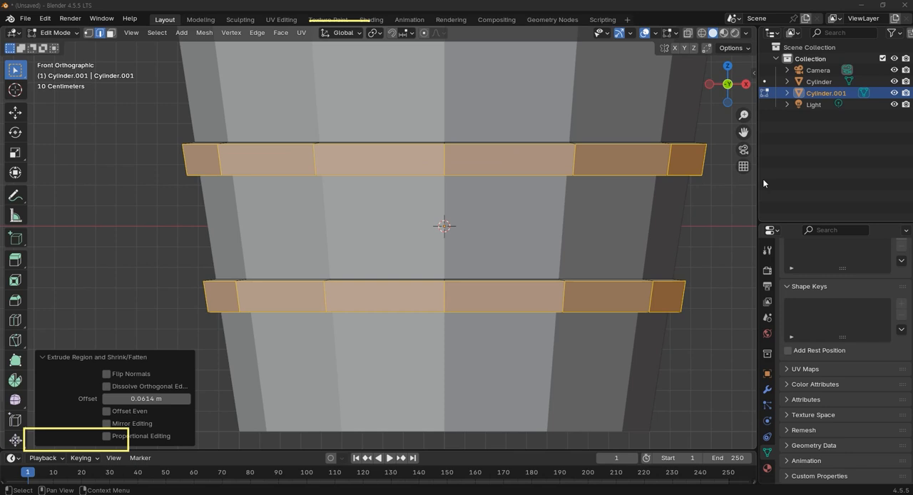
Try box-selecting the upper and lower bands in X-ray view, and clear the selection.
key(alt+a)
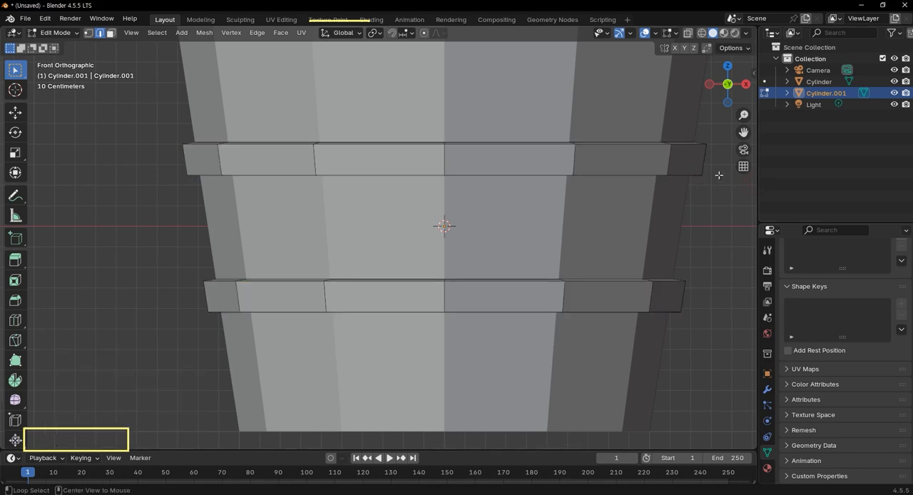
key(alt+z)
drag(162, 130, 742, 219)
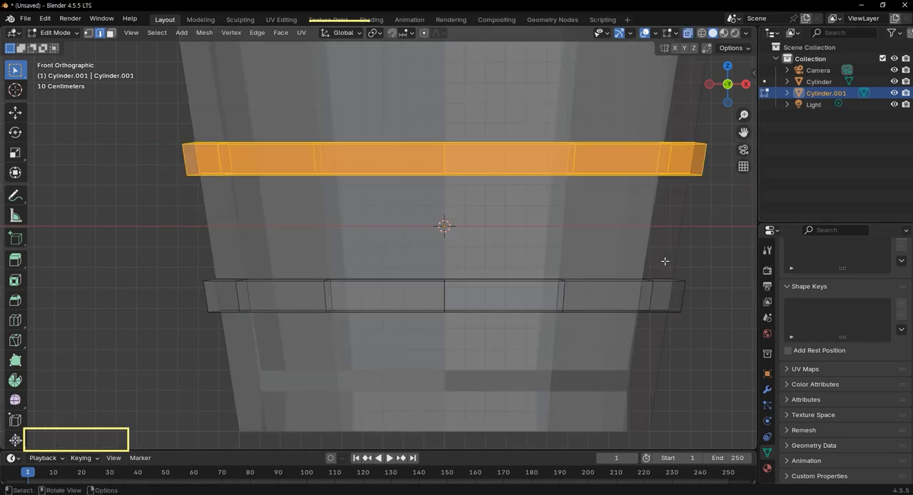
drag(138, 261, 725, 349)
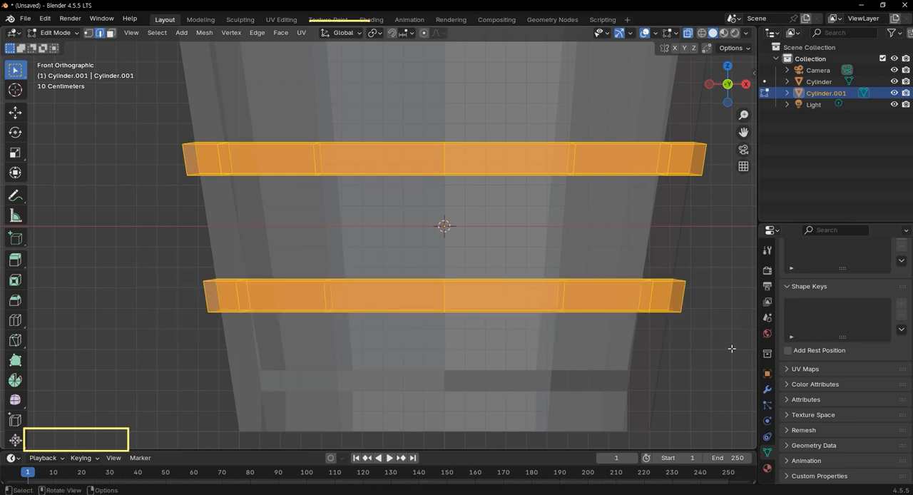
key(alt+a)
middle_drag(685, 312, 549, 288)
key(KP_1)
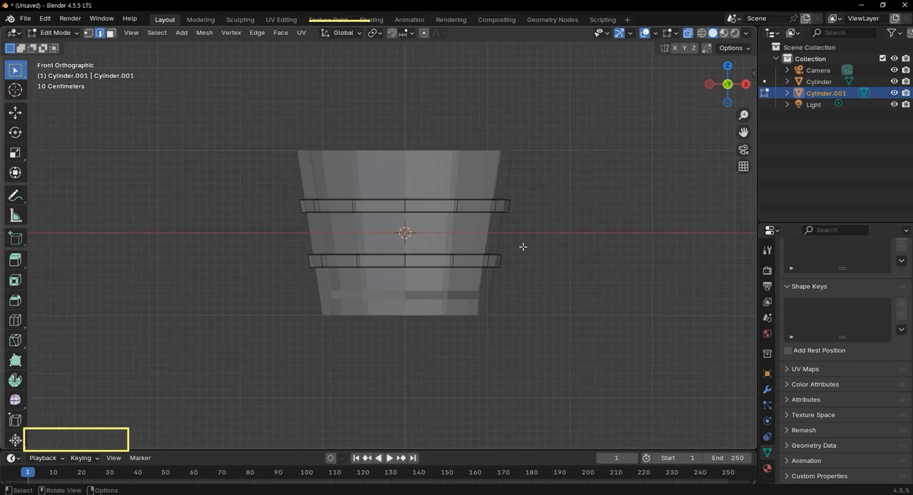
scroll(521, 235, up, 6)
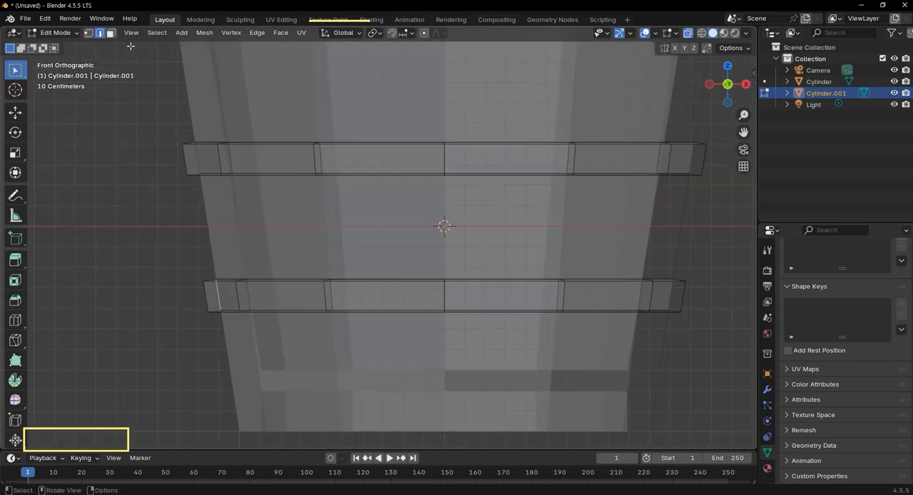
Switch to face selection and pick the lower band's front faces one by one.
click(111, 34)
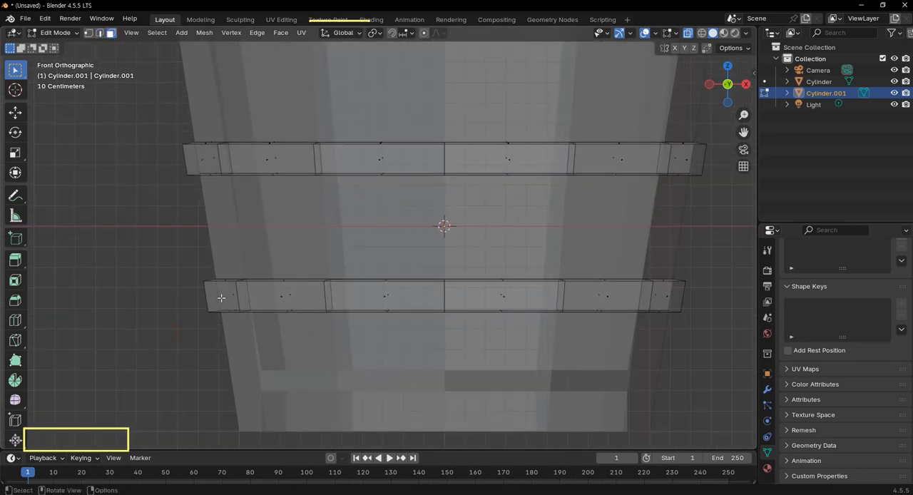
click(222, 298)
shift+click(285, 298)
shift+click(384, 294)
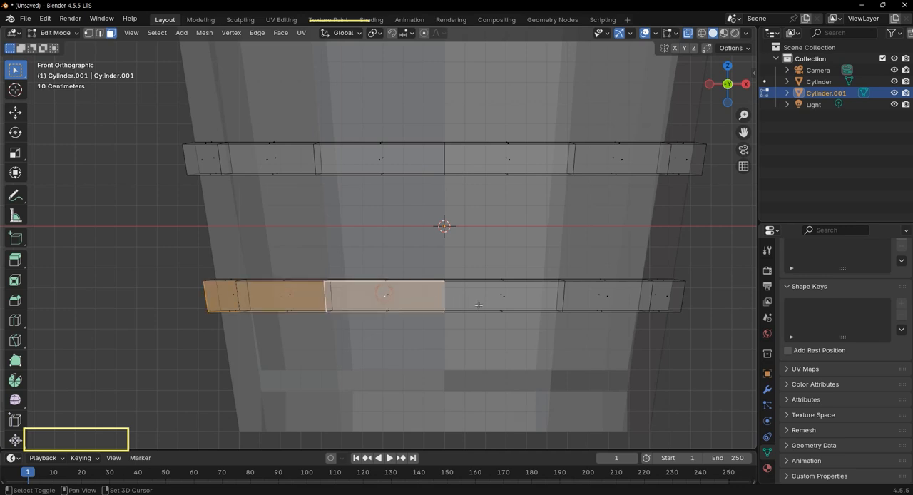
shift+click(525, 298)
shift+click(669, 298)
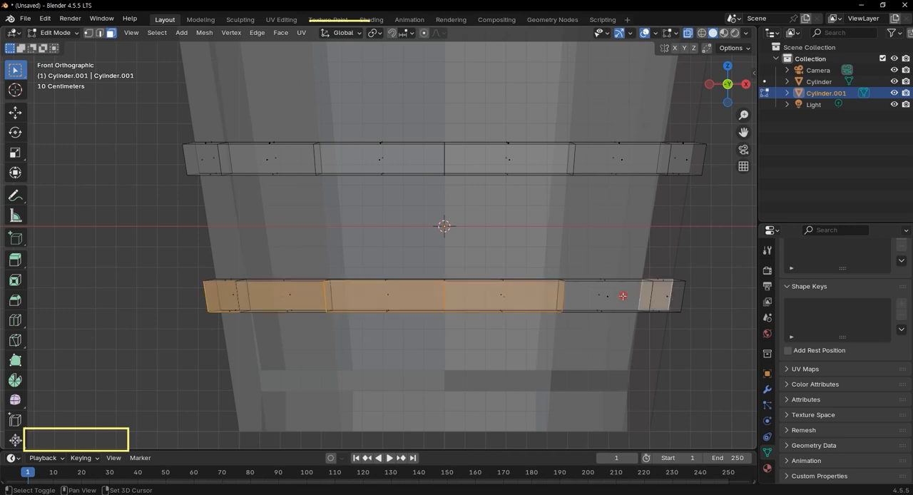
shift+click(623, 295)
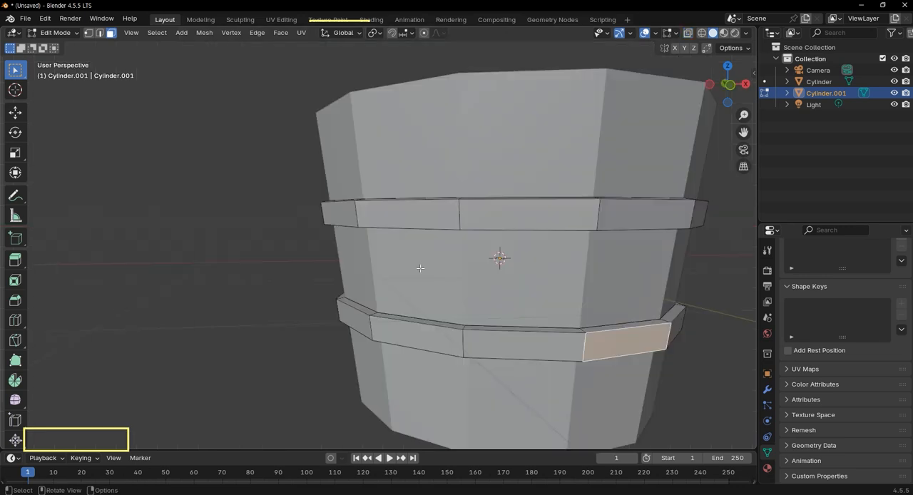
Box-select the side faces all the way around both bands in front orthographic view.
key(KP_1)
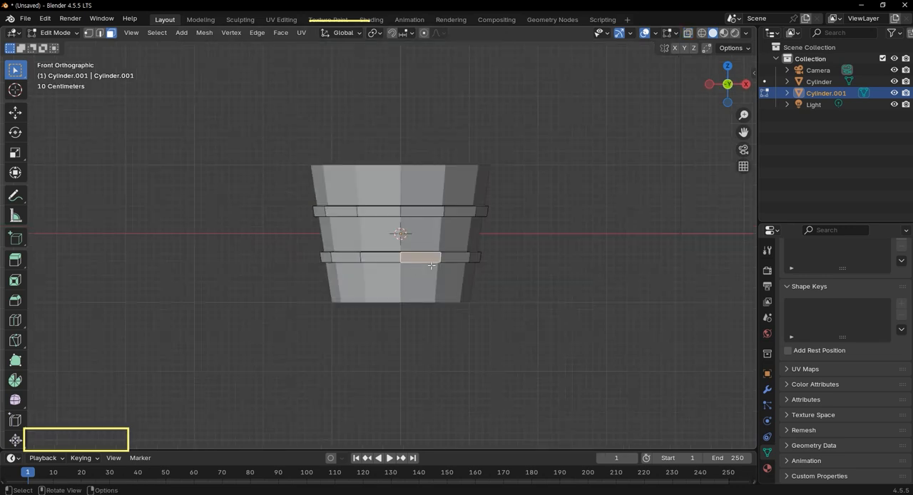
key(alt+z)
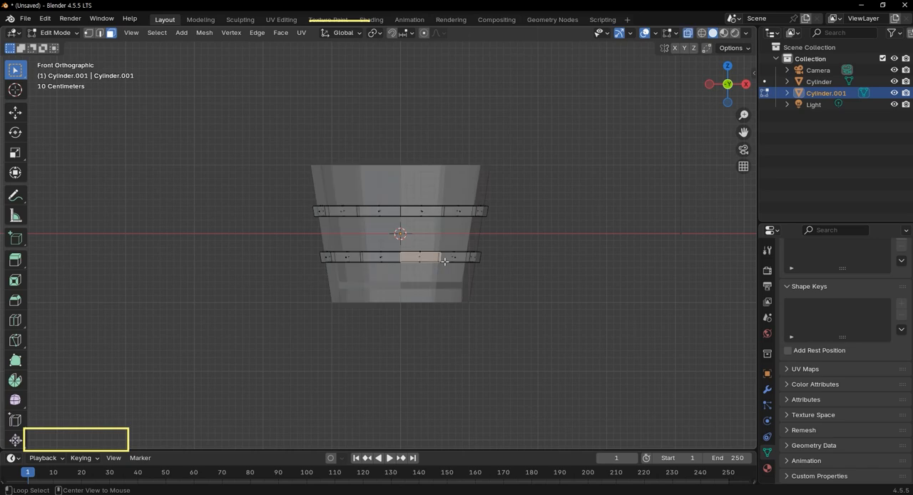
scroll(444, 261, up, 6)
key(b)
drag(279, 294, 719, 299)
shift+drag(193, 158, 741, 162)
middle_drag(644, 147, 322, 298)
Isolate the bands in local view and begin deselecting their inner faces with Circle Select at radius 25.
scroll(275, 300, down, 2)
key(KP_Divide)
middle_drag(366, 211, 243, 195)
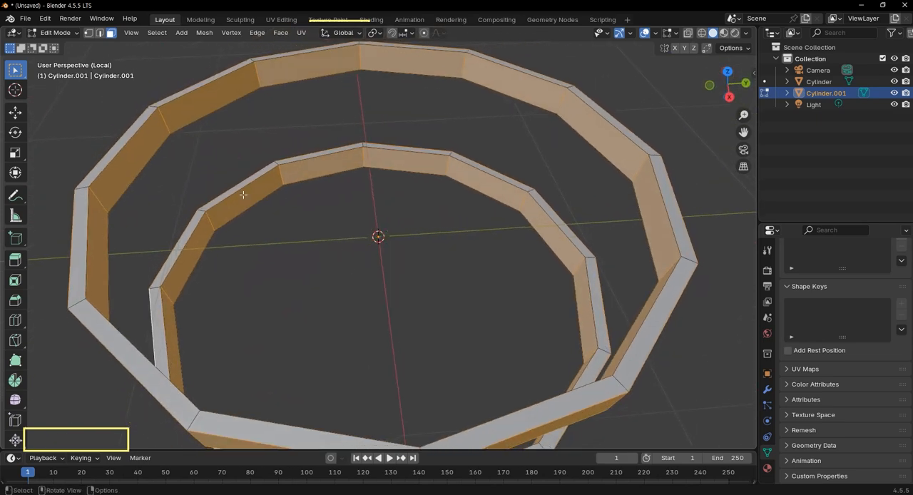
key(w)
click(132, 151)
key(ctrl+z)
mouse_move(142, 156)
shift+mouse_down()
mouse_move(243, 95)
mouse_move(296, 77)
shift+mouse_up()
ctrl+drag(236, 92, 118, 190)
mouse_move(322, 69)
ctrl+mouse_down()
mouse_move(370, 68)
mouse_move(293, 96)
mouse_move(473, 86)
mouse_move(595, 172)
mouse_move(664, 251)
mouse_move(676, 314)
mouse_move(586, 298)
mouse_move(437, 179)
mouse_move(299, 174)
mouse_move(171, 381)
ctrl+mouse_up()
mouse_move(418, 413)
middle_down()
mouse_move(214, 374)
mouse_move(116, 404)
mouse_move(164, 428)
mouse_move(233, 413)
mouse_move(384, 182)
middle_up()
Deselect the remaining inner band faces, keep only the outer faces selected, and exit local view.
mouse_move(384, 181)
ctrl+mouse_down()
mouse_move(410, 107)
mouse_move(189, 151)
mouse_move(308, 150)
mouse_move(252, 254)
mouse_move(200, 281)
mouse_move(221, 261)
ctrl+mouse_up()
alt+click(232, 362)
key(ctrl+z)
shift+click(241, 349)
scroll(256, 363, down, 3)
middle_drag(258, 363, 644, 224)
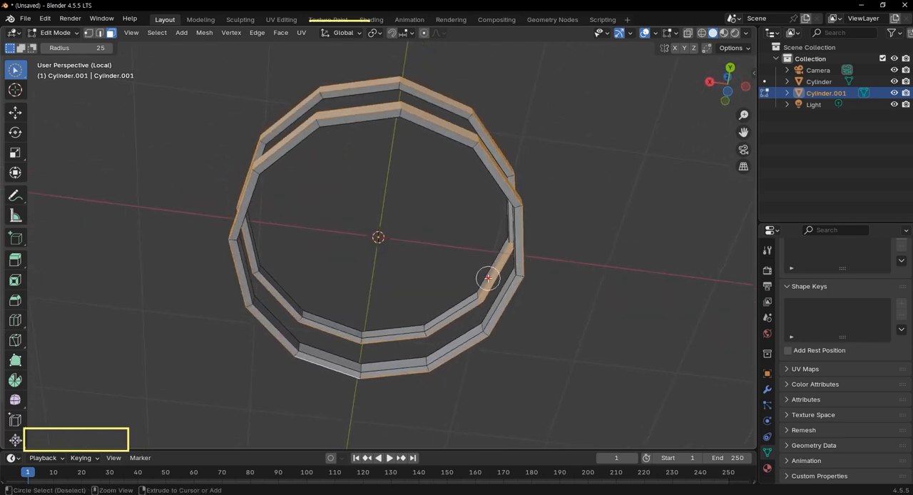
middle_drag(473, 273, 477, 354)
key(KP_5)
key(KP_1)
key(KP_Divide)
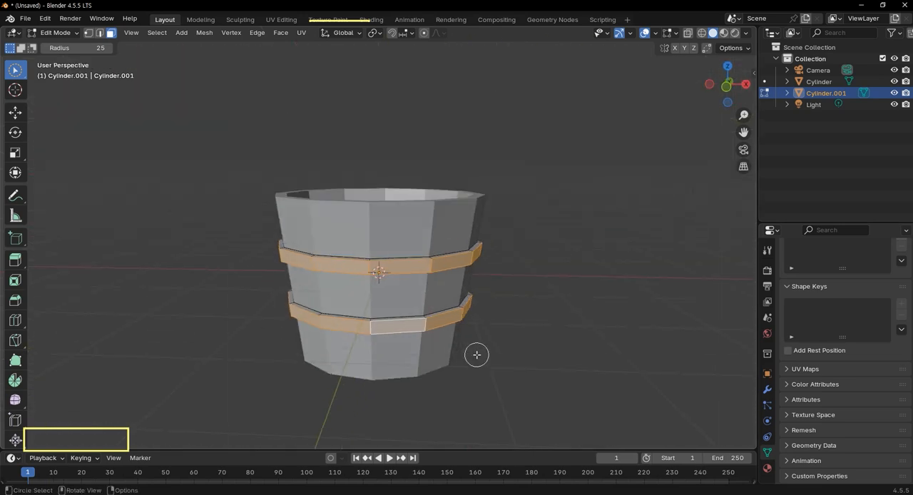
Move the outer faces of both bands up about 0.01 m along Z and clear the selection.
key(KP_1)
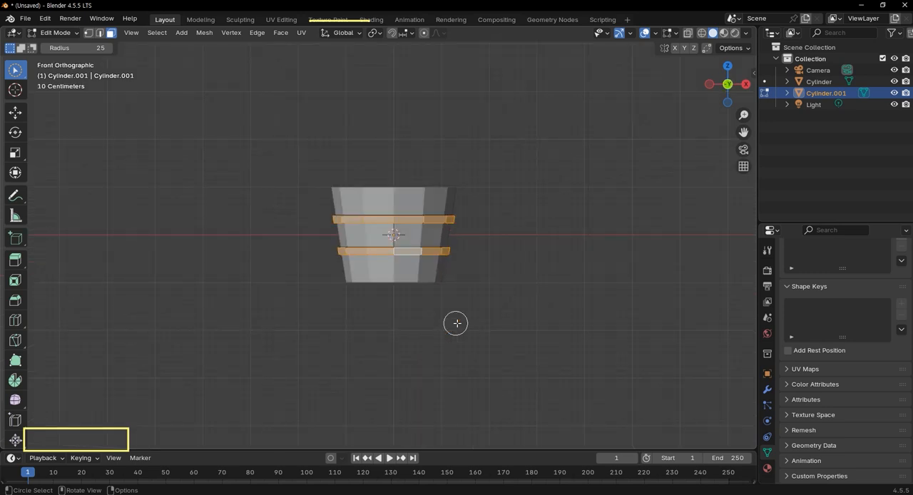
scroll(420, 167, up, 8)
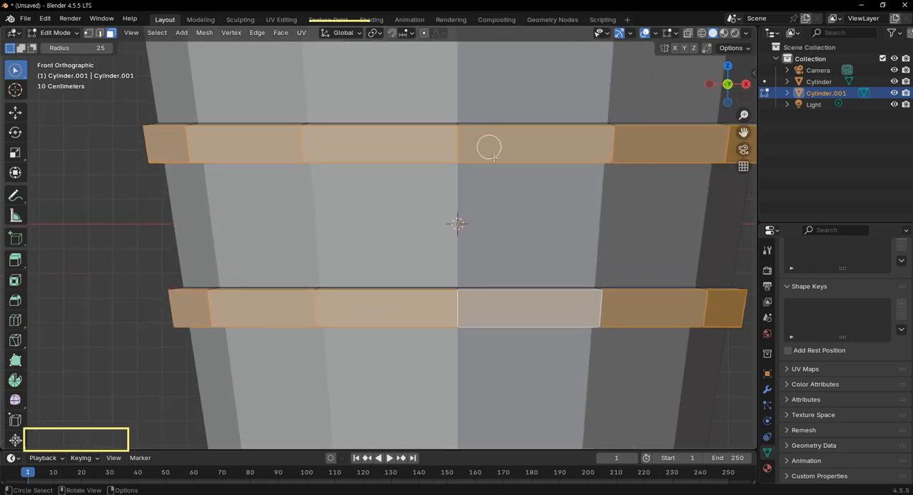
key(g)
key(z)
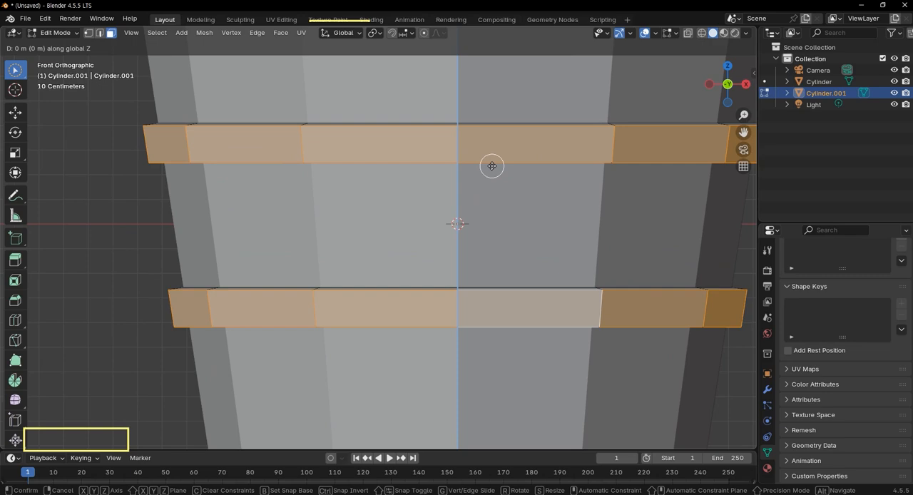
click(491, 164)
middle_drag(284, 150, 285, 184)
scroll(298, 188, down, 4)
middle_drag(468, 334, 492, 301)
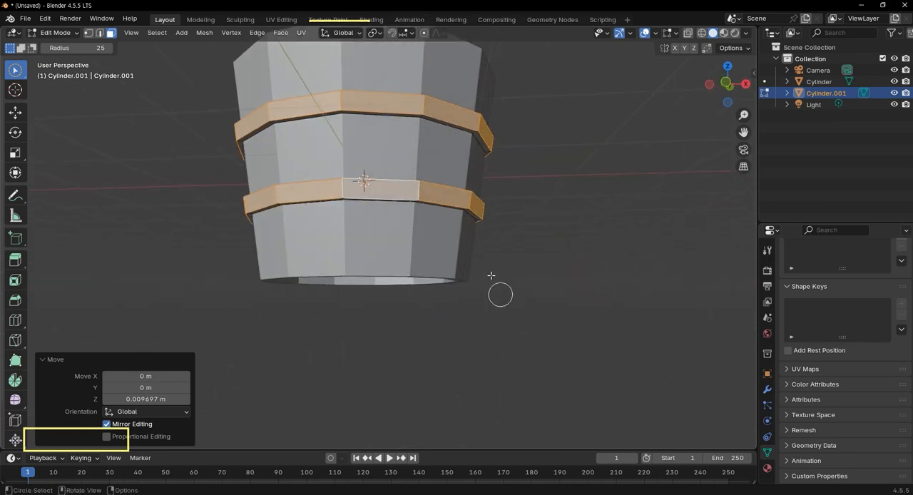
scroll(493, 301, down, 5)
key(KP_1)
scroll(457, 181, up, 6)
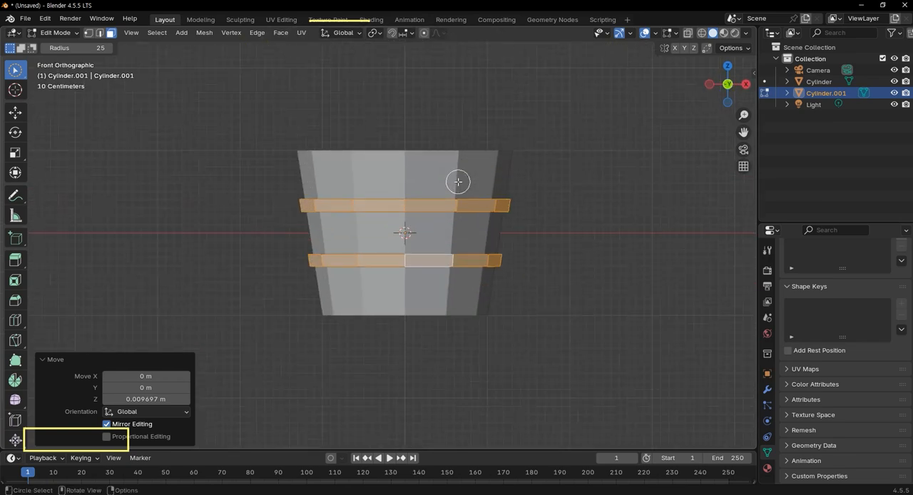
click(571, 152)
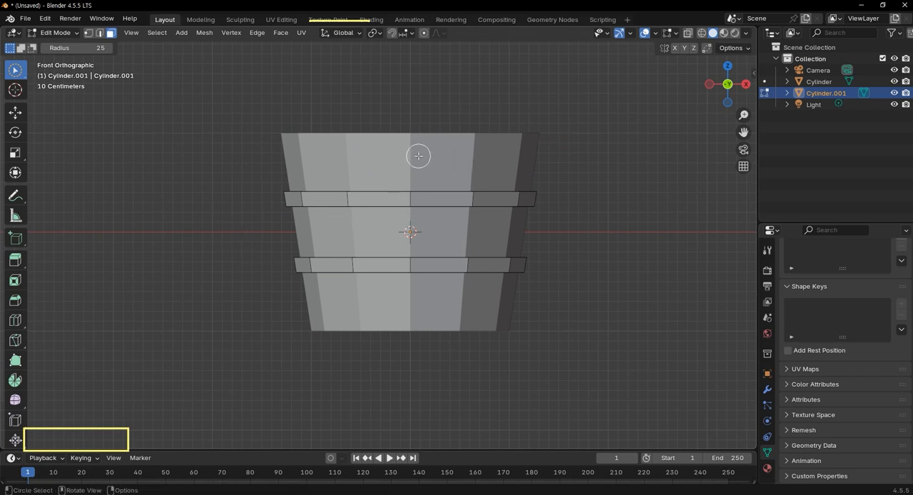
Switch editing to the bucket body, Cylinder, and select one rim face on each of two opposite sides.
key(alt+q)
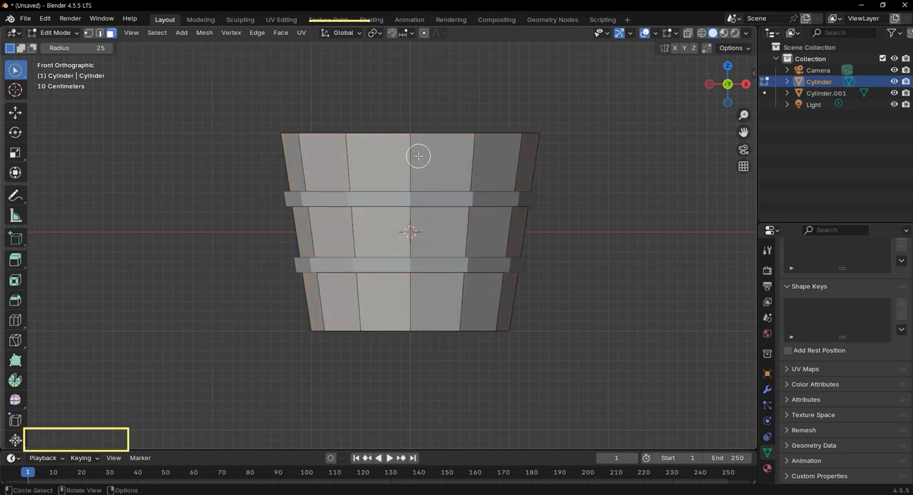
scroll(418, 155, up, 3)
middle_drag(486, 179, 432, 173)
key(KP_1)
click(215, 249)
middle_drag(204, 244, 491, 328)
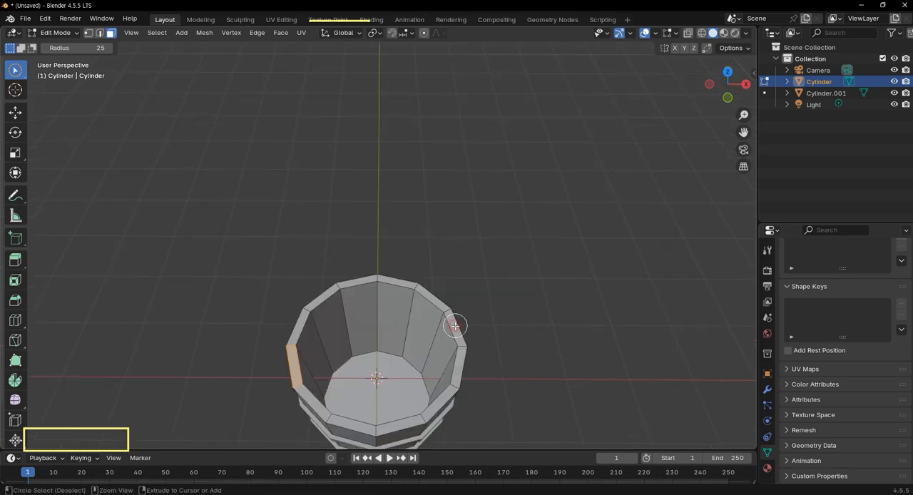
click(457, 328)
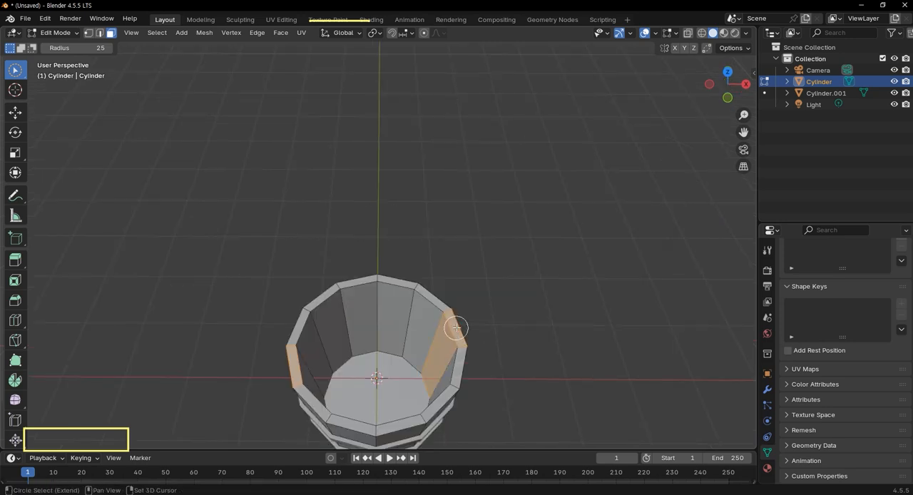
ctrl+click(439, 339)
Extrude the two selected rim faces straight up about 0.79 m to form handle posts.
scroll(499, 333, down, 4)
mouse_move(474, 322)
middle_down()
mouse_move(352, 237)
mouse_move(399, 271)
mouse_move(452, 279)
mouse_move(431, 244)
middle_up()
key(KP_1)
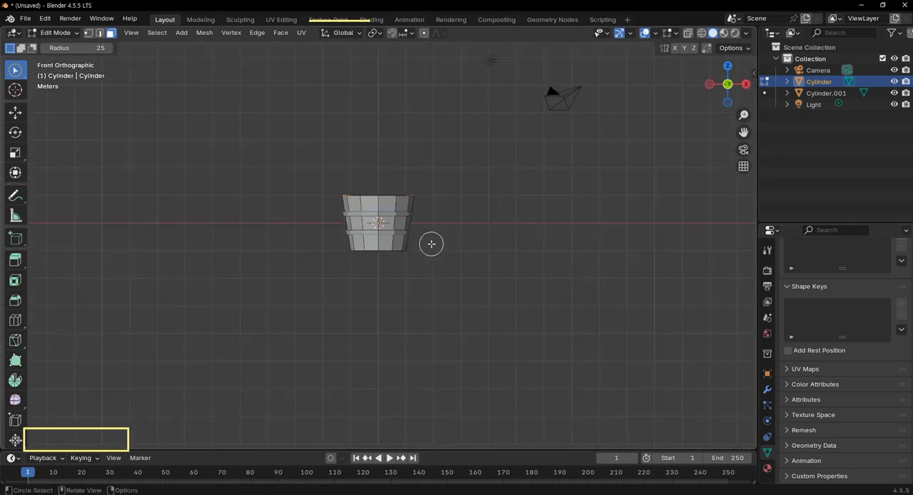
scroll(300, 183, up, 8)
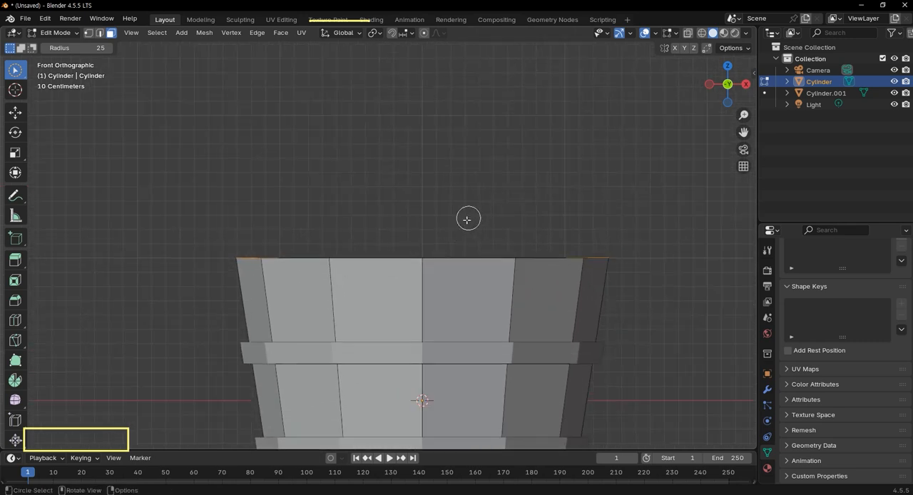
key(g)
key(z)
key(z)
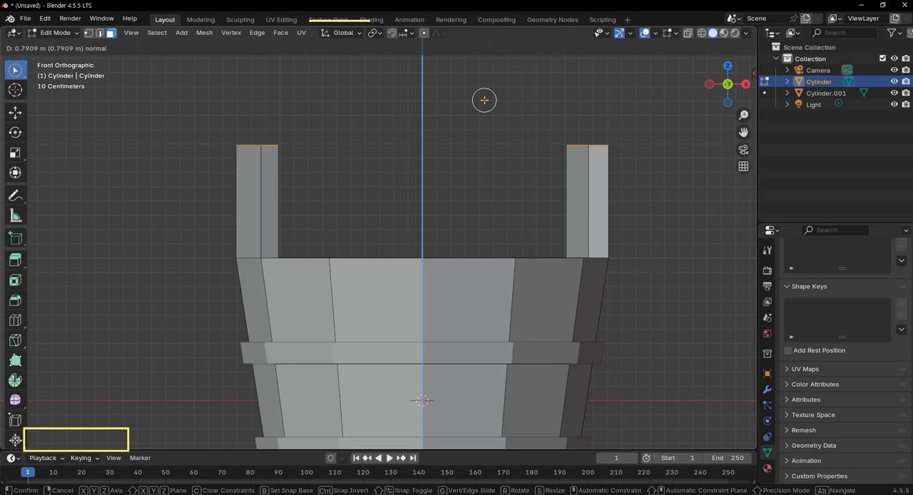
click(484, 99)
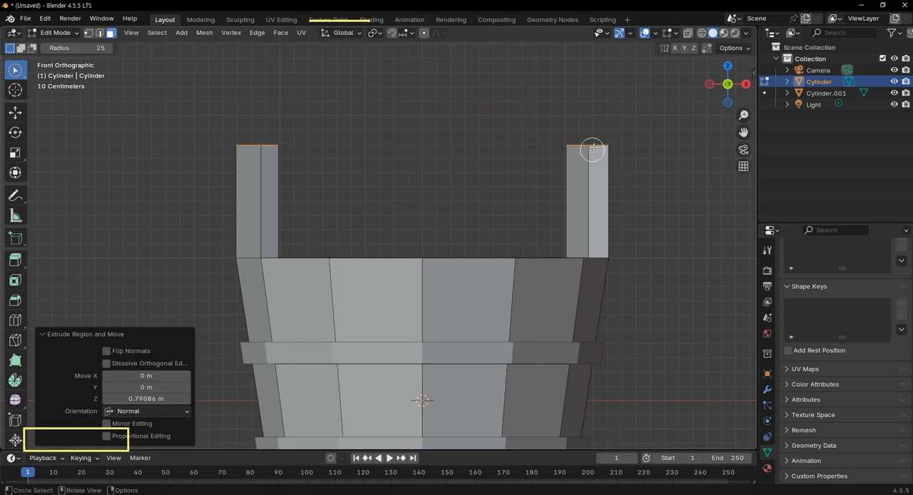
Switch to edge selection, set the Circle Select radius to 11, and select the short top edges of both posts.
key(2)
click(596, 146)
middle_drag(640, 159, 648, 188)
scroll(641, 185, down, 4)
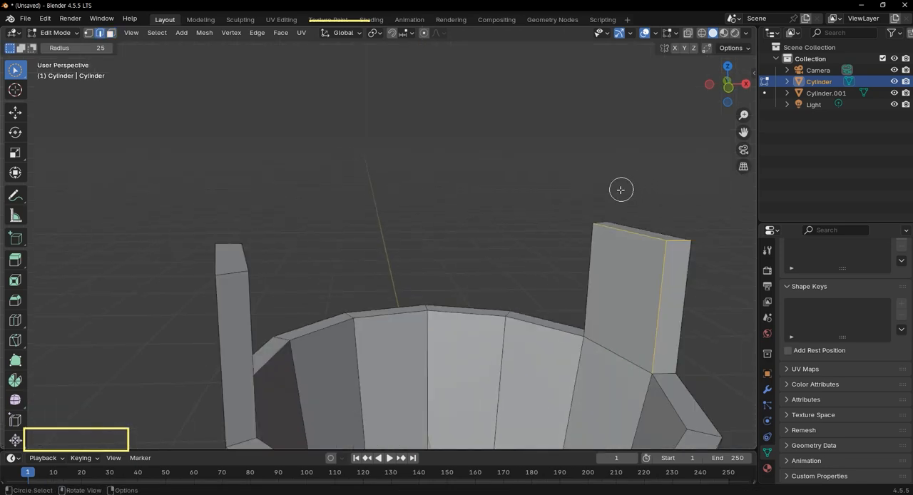
click(682, 239)
click(677, 241)
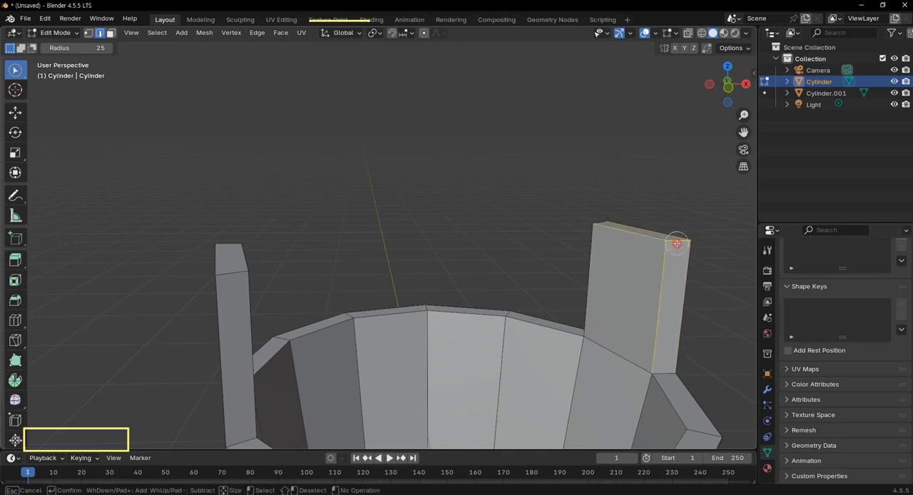
drag(81, 48, 64, 48)
click(293, 93)
click(678, 245)
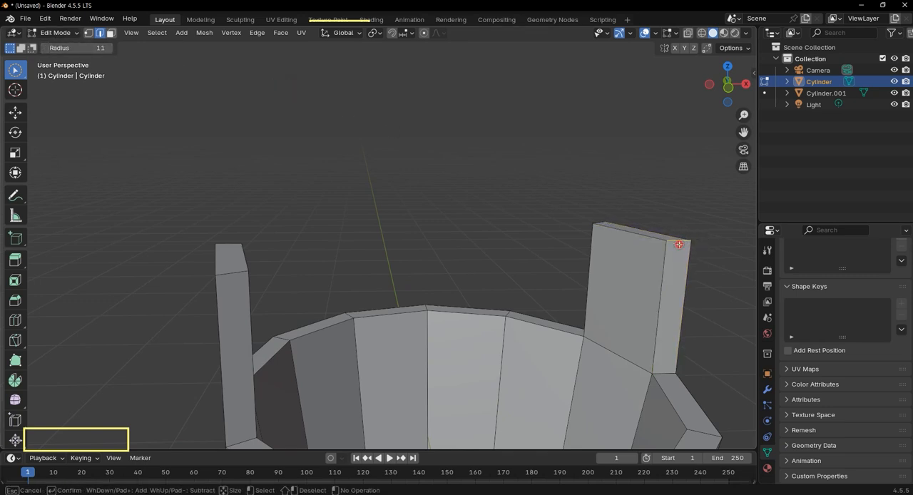
click(596, 221)
click(220, 242)
middle_drag(413, 277, 404, 276)
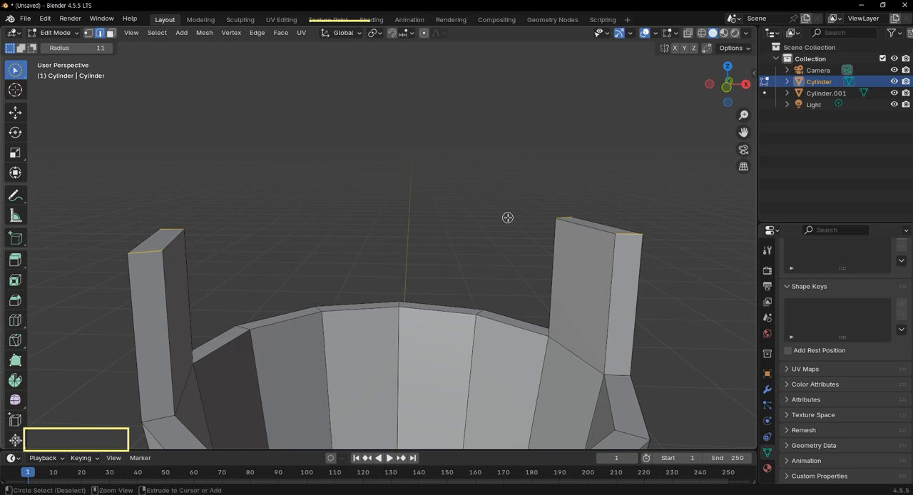
Bevel the posts' short top edges by about 0.2 m with 2 segments to round their tops.
key(ctrl+b)
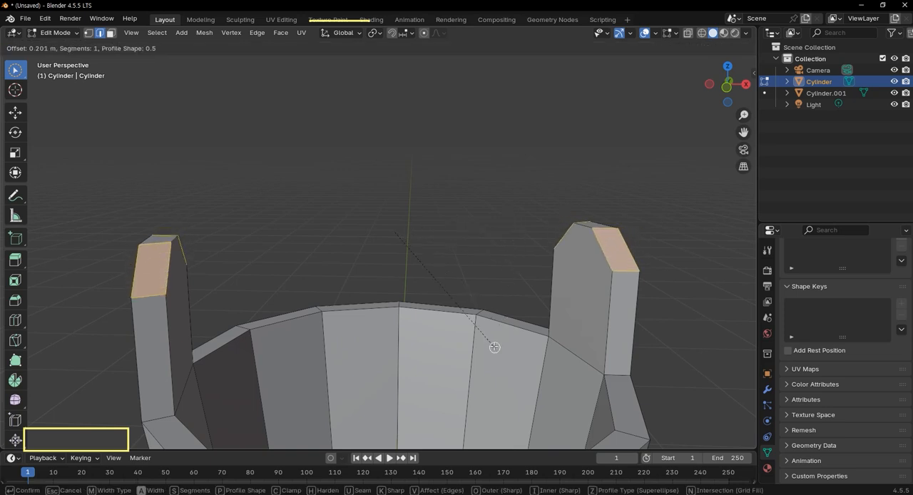
scroll(492, 342, up, 1)
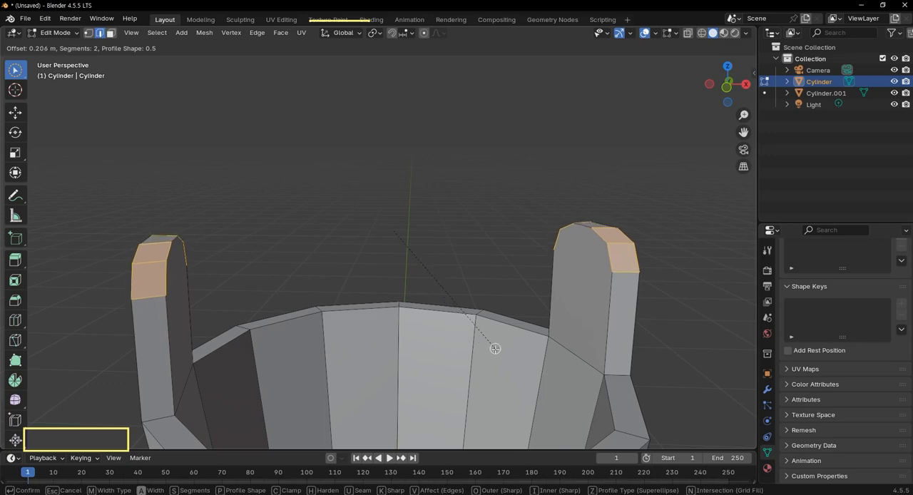
click(495, 335)
scroll(495, 328, down, 5)
mouse_move(517, 316)
middle_down()
mouse_move(555, 312)
mouse_move(509, 326)
mouse_move(507, 316)
middle_up()
scroll(454, 307, down, 3)
scroll(441, 305, up, 3)
key(KP_1)
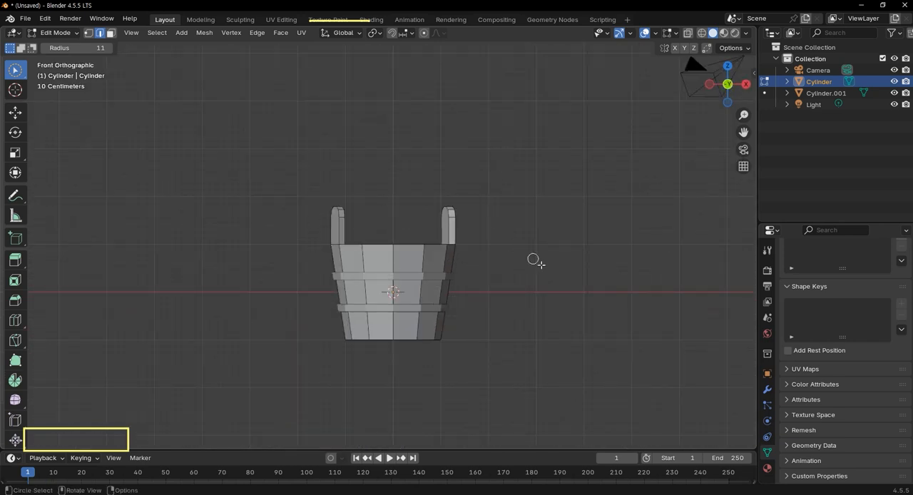
scroll(355, 252, up, 2)
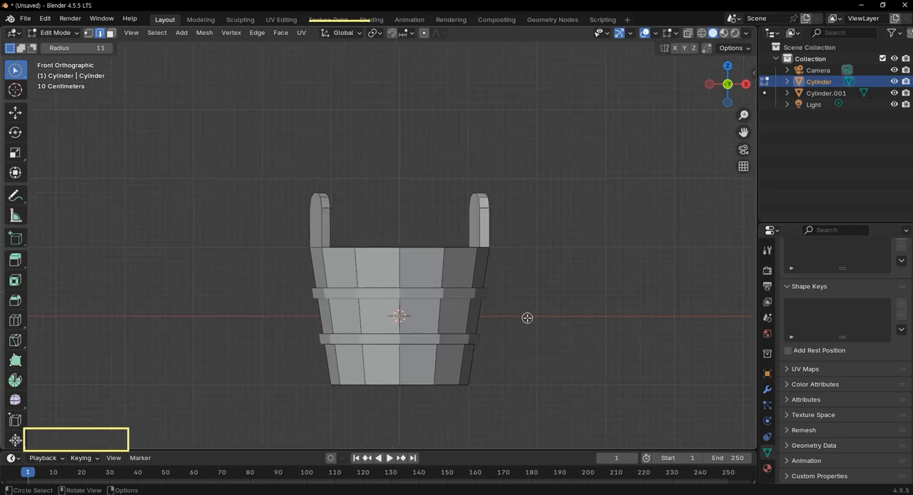
In Object Mode, add a 12-vertex cylinder with 1 m radius and 2 m depth, and rotate it 90° about Y.
key(Tab)
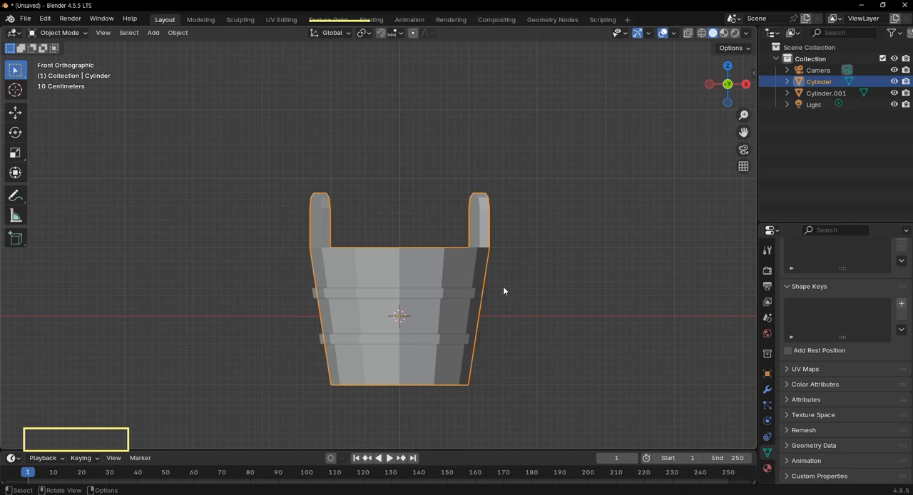
key(shift+a)
mouse_move(508, 274)
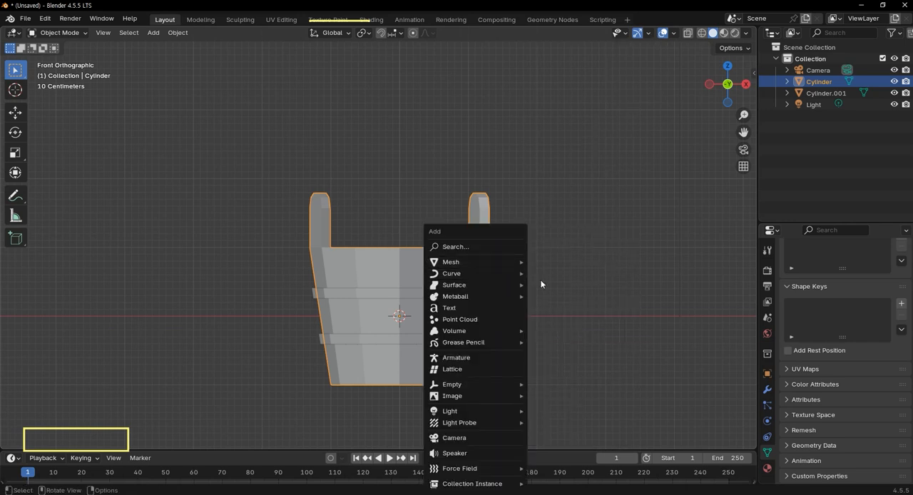
click(549, 99)
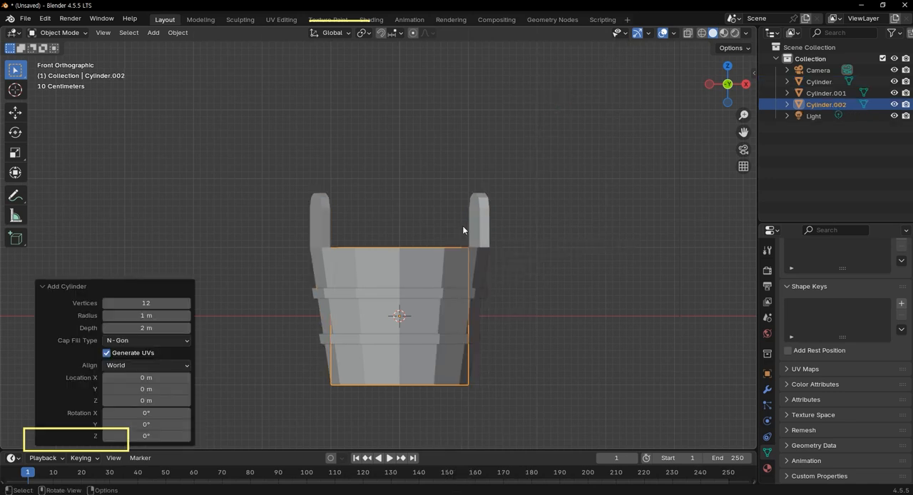
key(r)
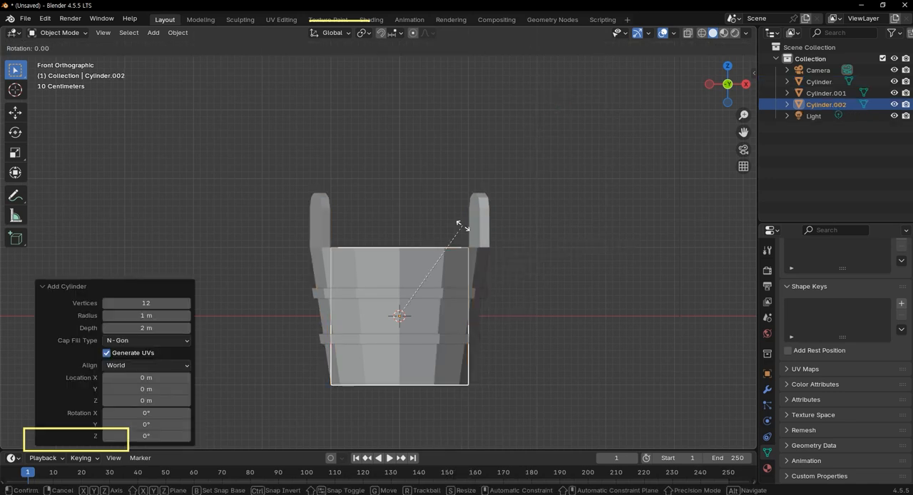
text(y90)
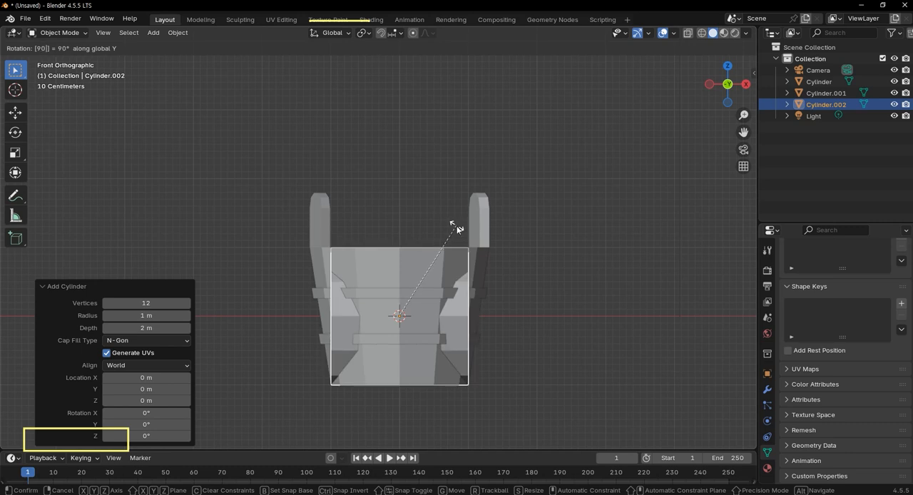
key(Return)
Scale the new cylinder uniformly to about 0.111 and stretch it along X into a thin rod extending past both bucket sides.
key(s)
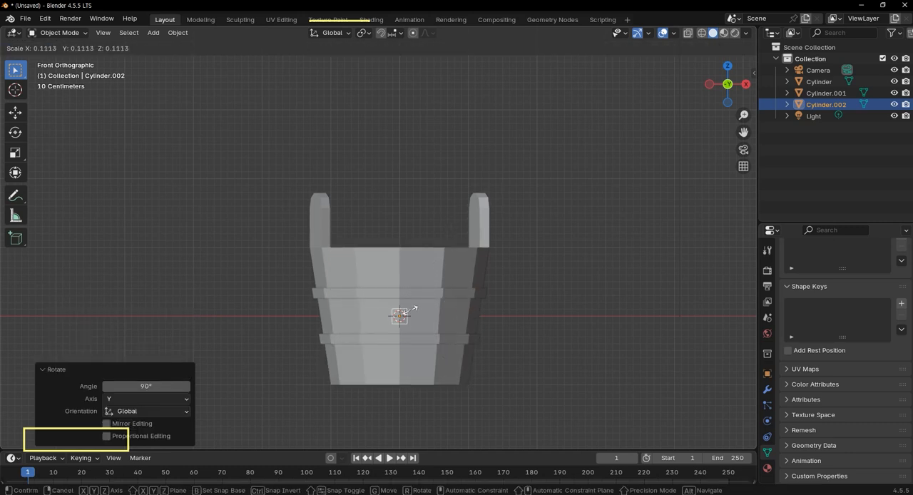
click(410, 312)
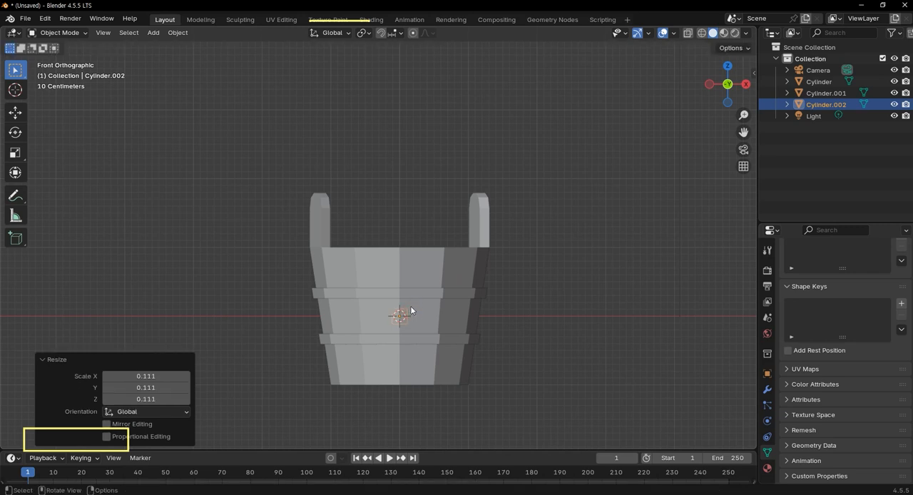
key(s)
key(x)
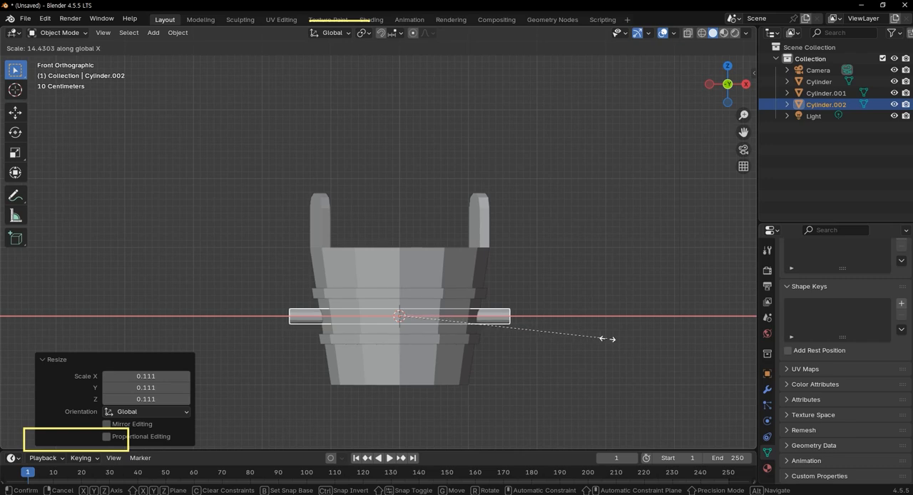
click(629, 352)
Edit the rod's mesh and select the end face at each of its two ends.
middle_drag(586, 366, 526, 364)
key(Tab)
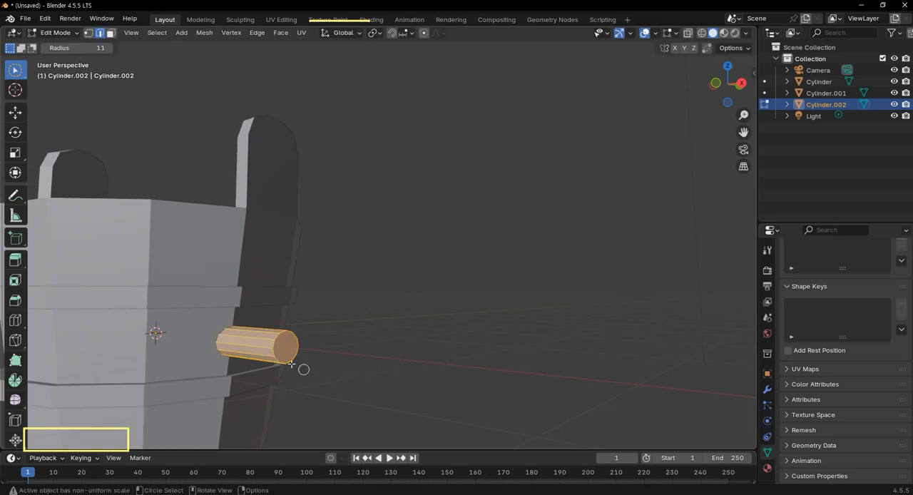
scroll(312, 373, up, 2)
click(297, 411)
scroll(306, 404, down, 6)
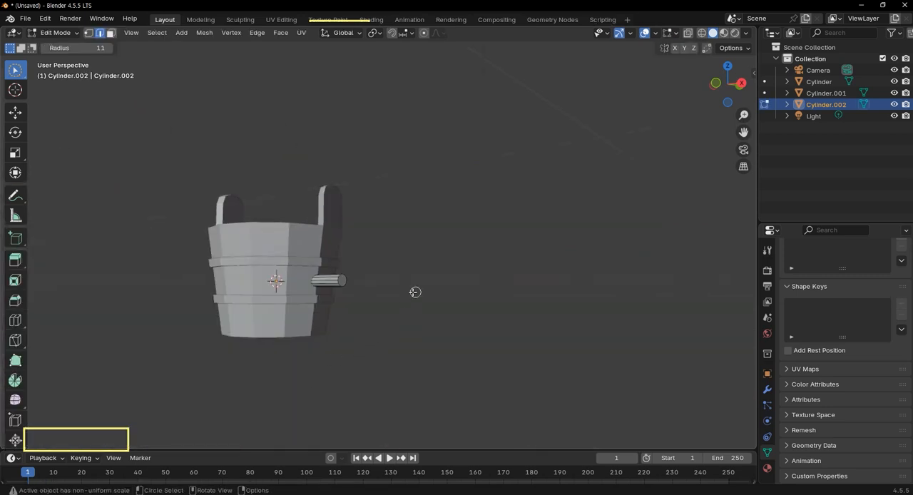
scroll(353, 286, up, 3)
scroll(314, 315, up, 3)
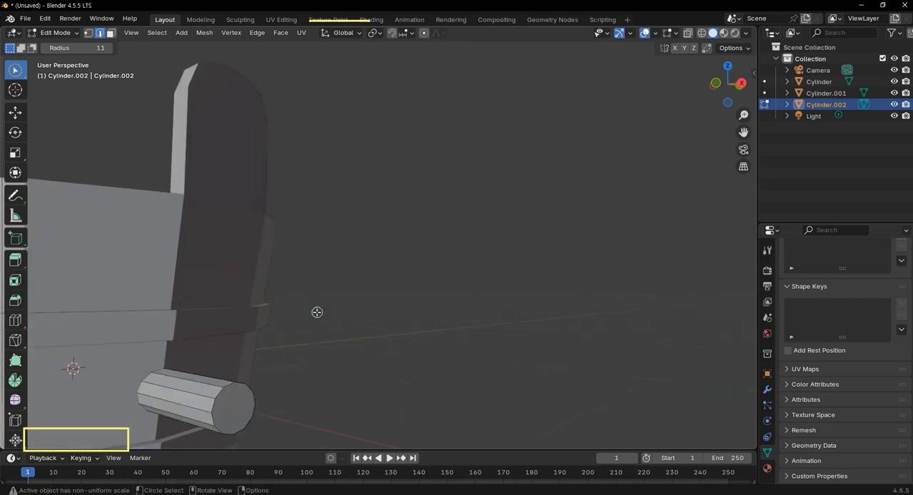
scroll(315, 312, down, 7)
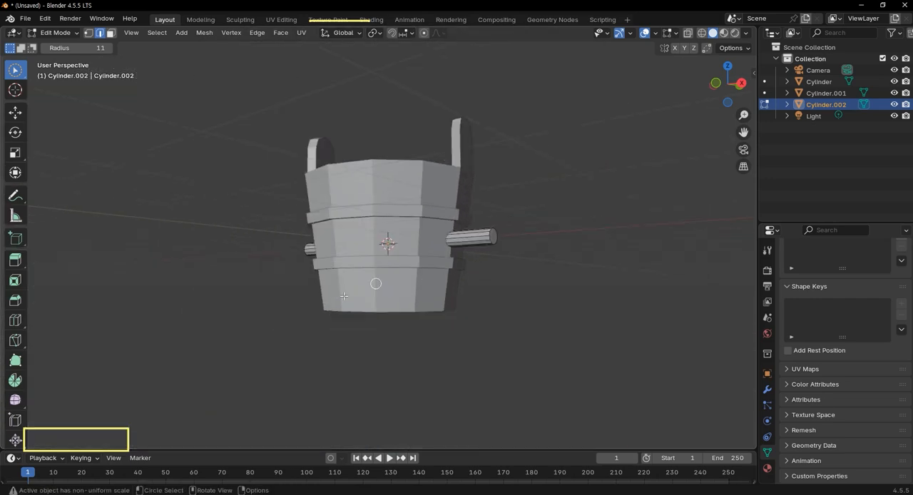
middle_drag(343, 295, 383, 322)
middle_drag(587, 313, 561, 270)
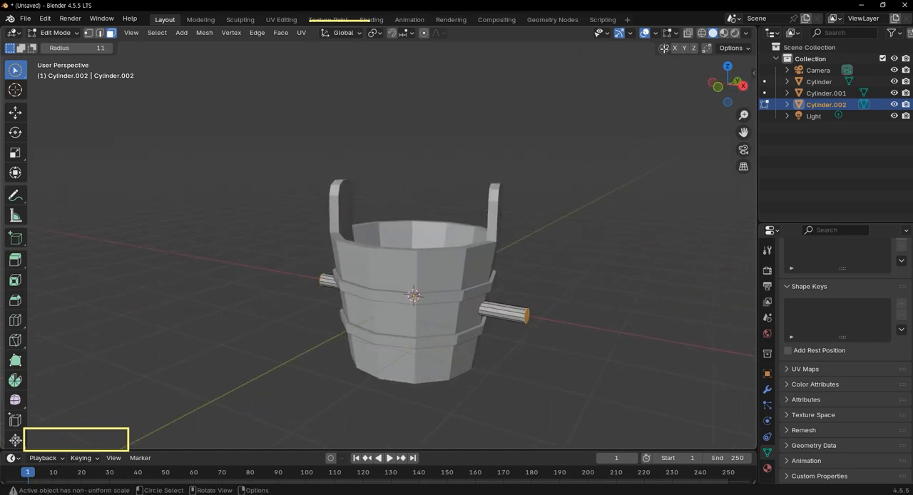
Enable X mirroring and inset the rod's two end faces by about 0.27 m.
click(673, 50)
scroll(634, 194, up, 3)
middle_drag(649, 334, 515, 291)
key(i)
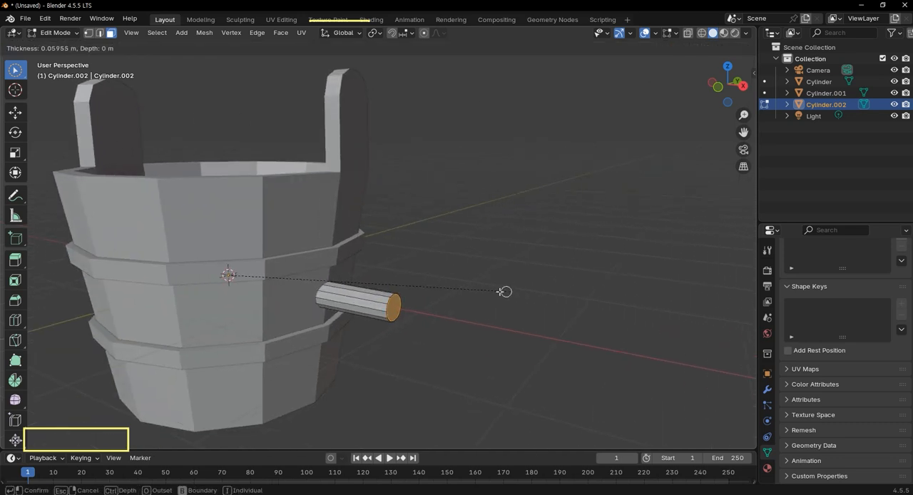
click(487, 291)
Extrude the inset end faces individually inward by about 0.04 m at both rod ends, and disable X mirroring.
middle_drag(674, 316, 450, 312)
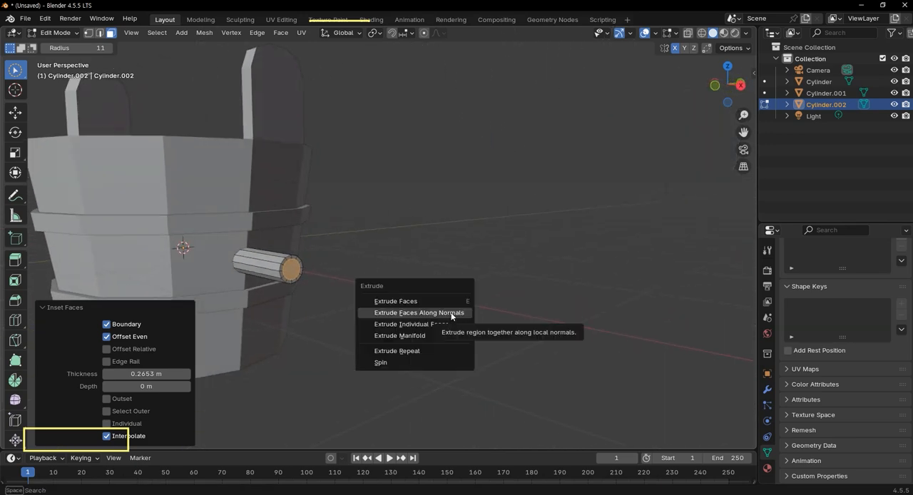
click(444, 324)
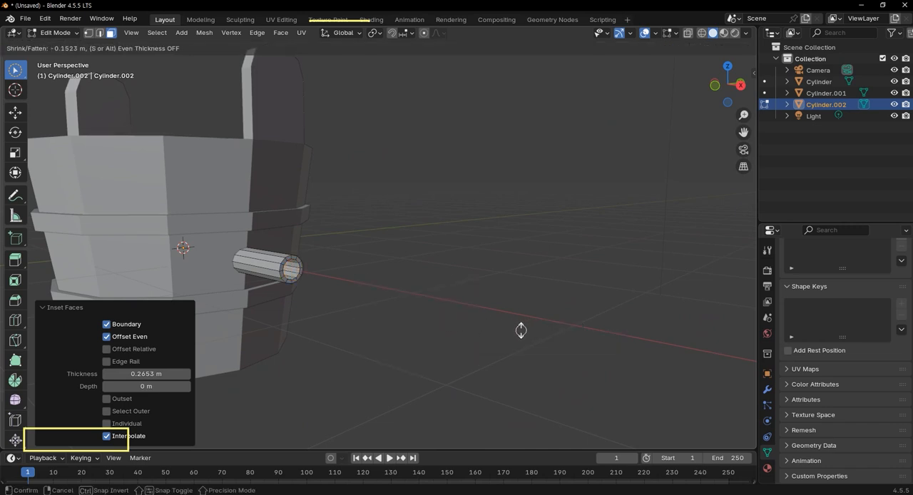
click(489, 325)
scroll(473, 329, down, 4)
middle_drag(473, 329, 491, 305)
scroll(494, 238, up, 4)
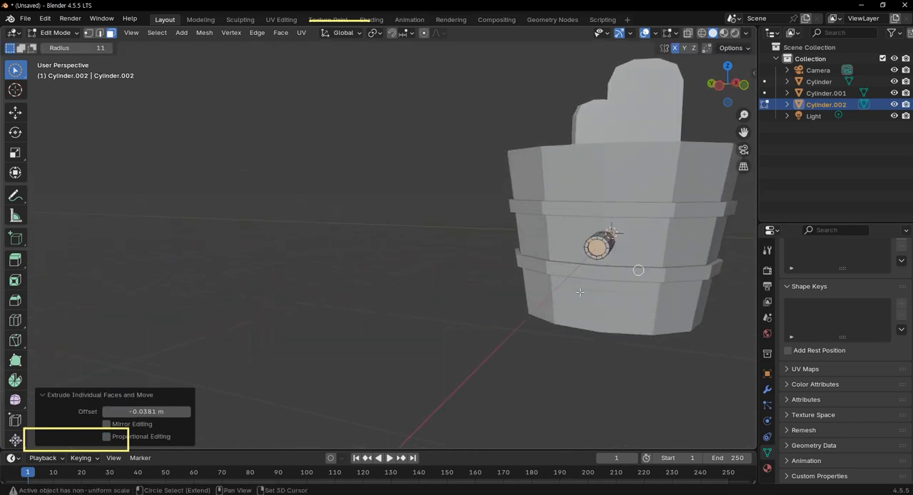
shift+middle_drag(646, 266, 375, 313)
scroll(374, 314, up, 3)
middle_drag(457, 338, 416, 301)
scroll(415, 299, down, 3)
middle_drag(473, 331, 414, 369)
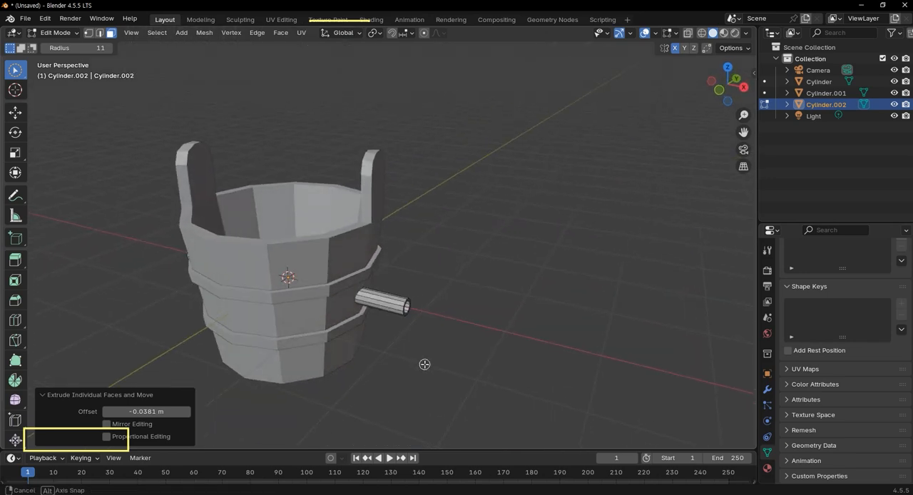
click(674, 48)
Move the whole rod straight up along Z by about 2.02 m to sit above the handle posts.
key(KP_1)
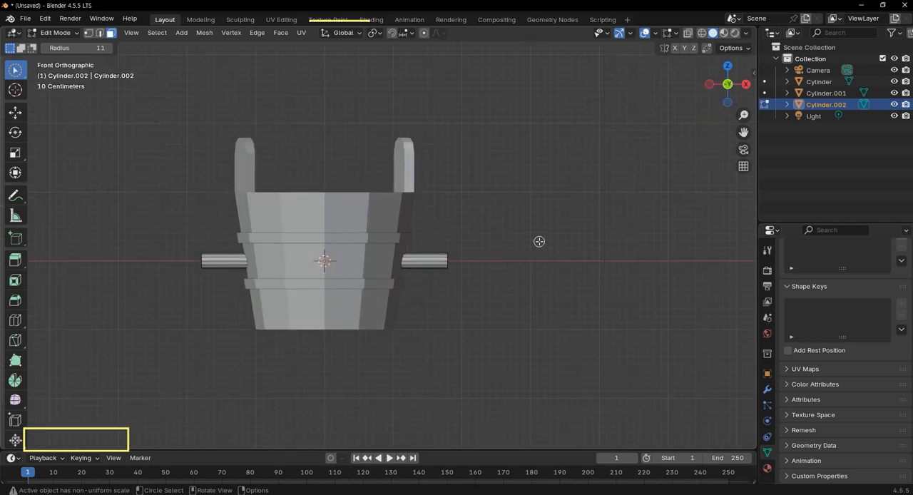
key(a)
key(g)
key(z)
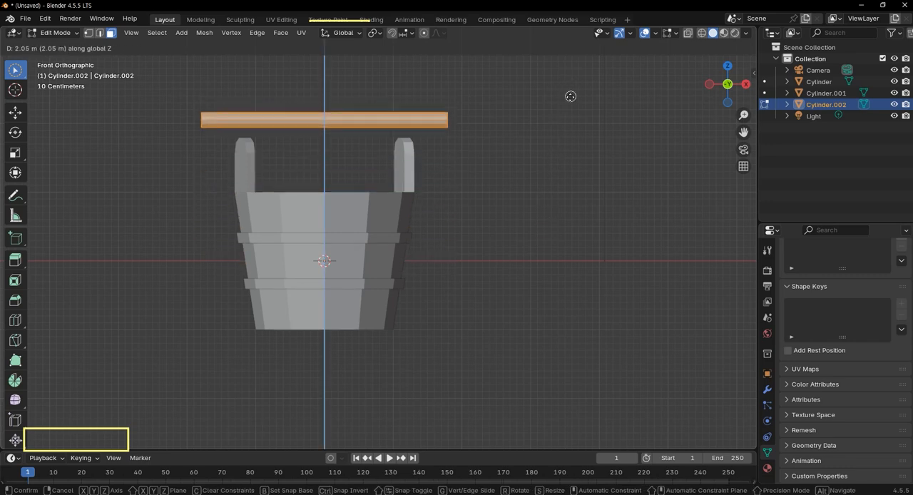
click(570, 98)
Add two evenly spaced loop cuts across the rod, without sliding them, to divide it into three sections.
scroll(408, 124, up, 2)
shift+middle_drag(397, 133, 413, 203)
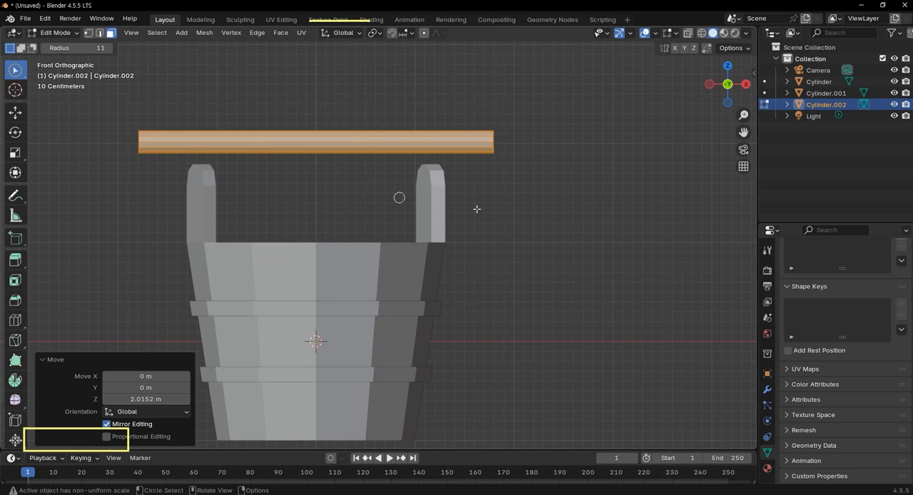
key(ctrl+r)
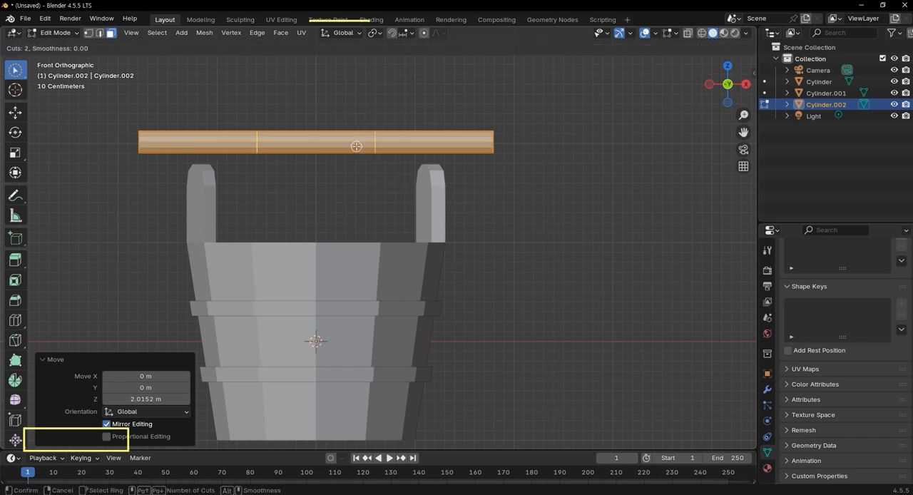
click(356, 146)
click(355, 146)
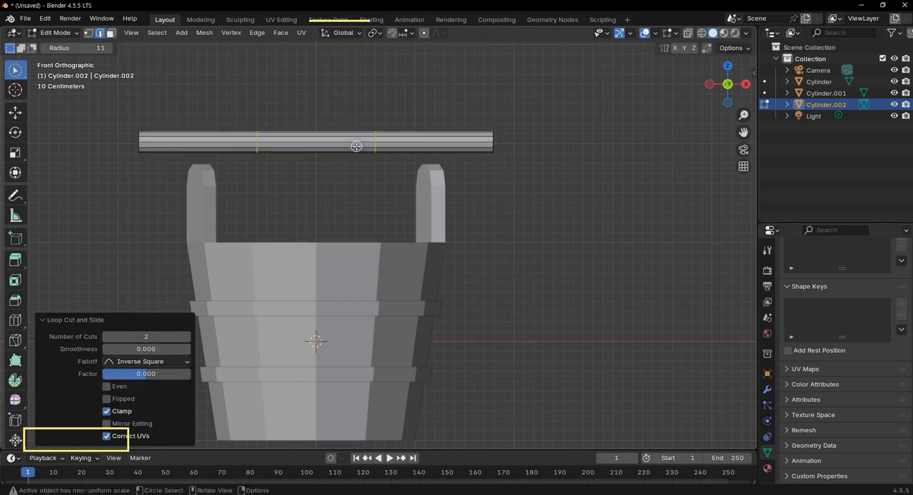
scroll(356, 146, up, 1)
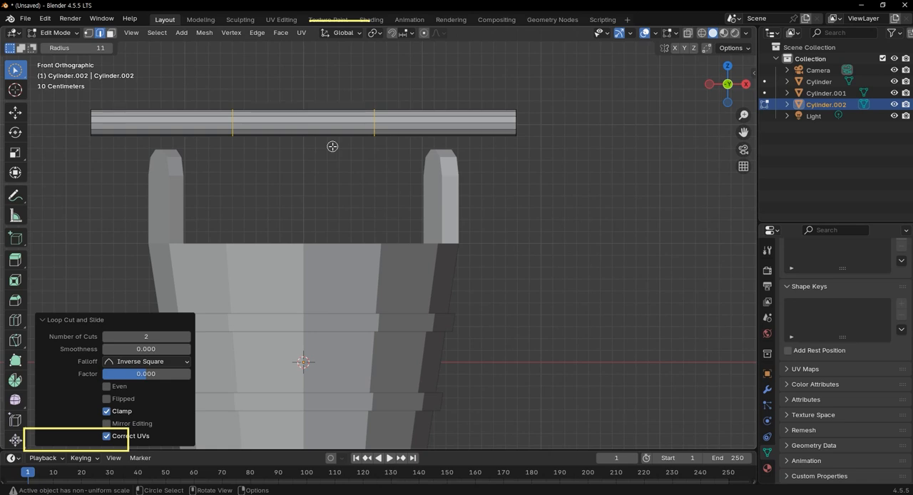
Turn on X-ray, switch to face selection, and box-select all faces around the rod's middle section.
drag(284, 95, 286, 159)
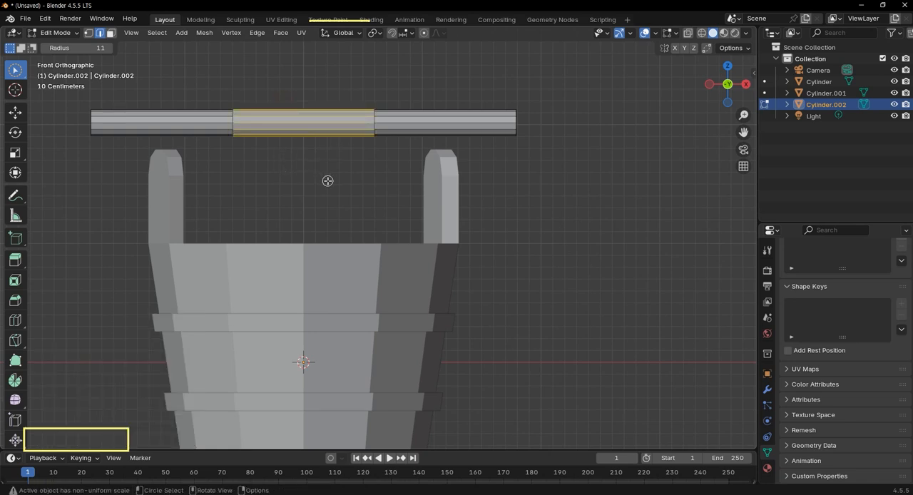
key(alt)
key(alt+z)
mouse_move(287, 85)
mouse_down()
mouse_move(279, 179)
mouse_move(285, 163)
mouse_up()
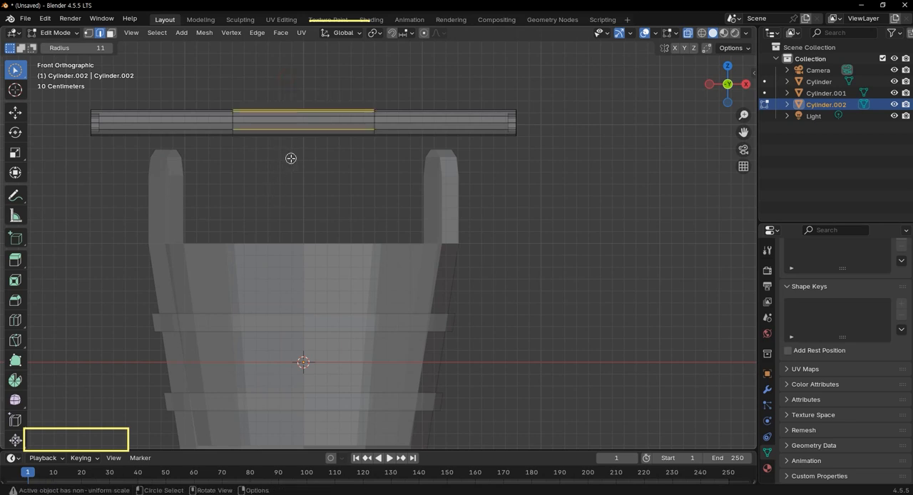
key(3)
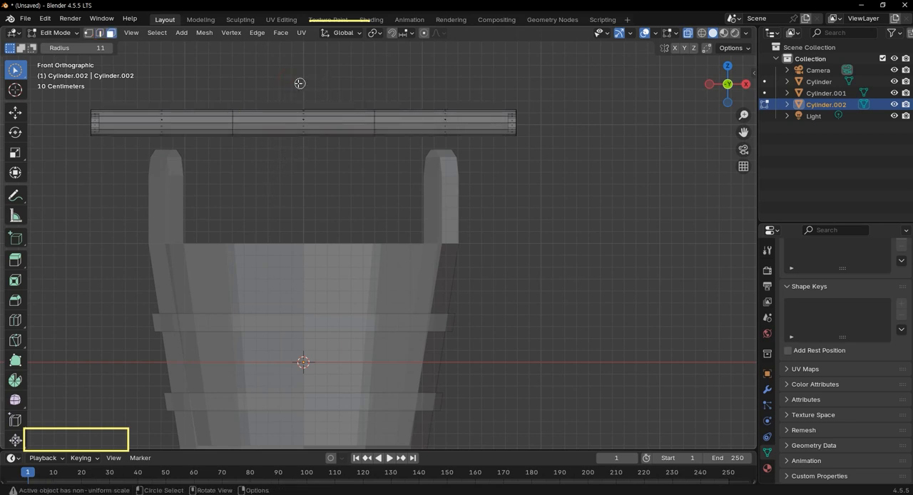
mouse_move(301, 88)
mouse_down()
mouse_move(301, 141)
mouse_move(302, 125)
mouse_up()
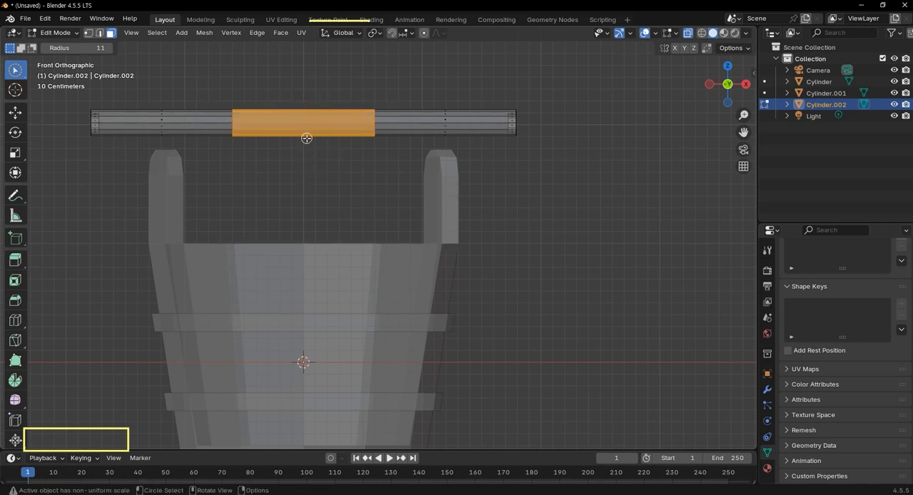
key(w)
key(w)
key(w)
drag(292, 92, 332, 206)
click(322, 157)
drag(293, 86, 316, 171)
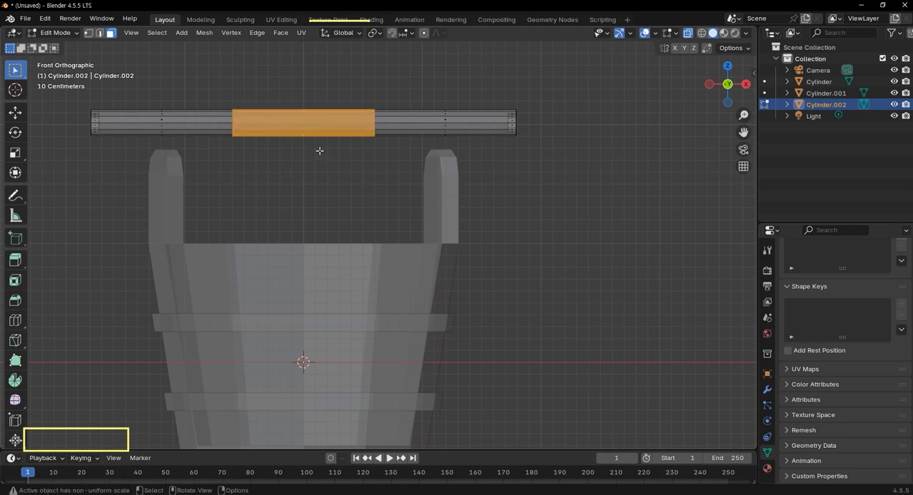
Try to thicken the rod's middle section by extruding its faces individually outward by about 0.14 m.
scroll(319, 143, up, 1)
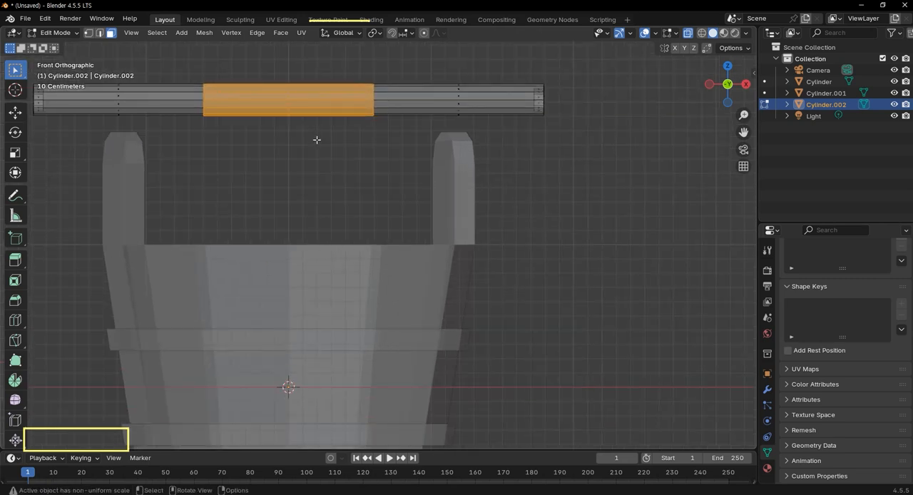
key(alt)
key(alt+e)
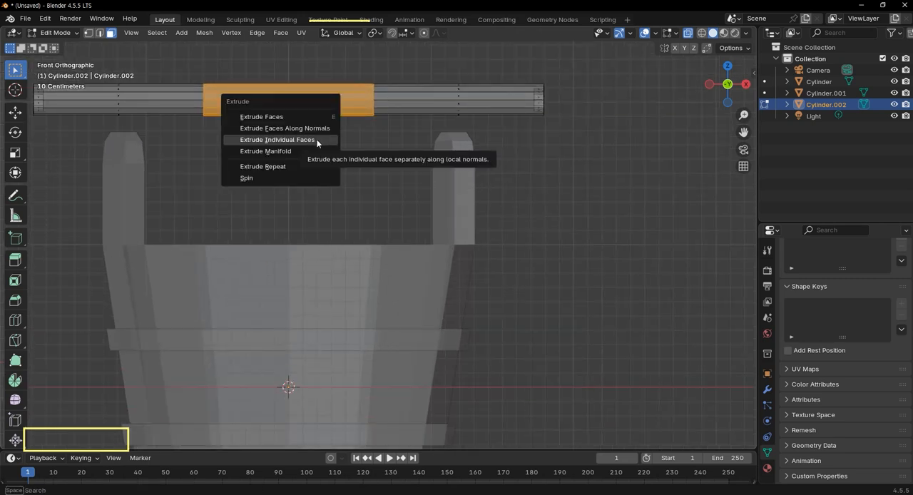
click(317, 140)
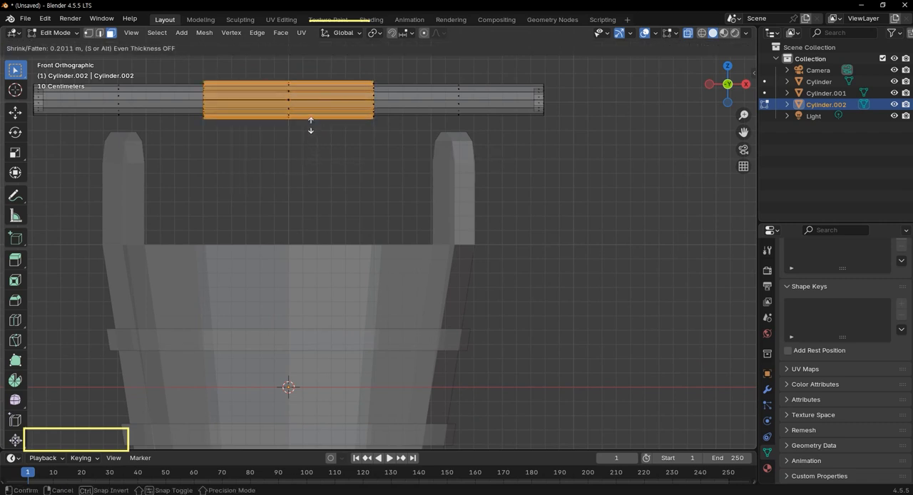
click(310, 130)
mouse_move(312, 132)
middle_down()
mouse_move(335, 157)
mouse_move(318, 131)
middle_up()
scroll(319, 131, up, 4)
shift+middle_drag(347, 73, 537, 273)
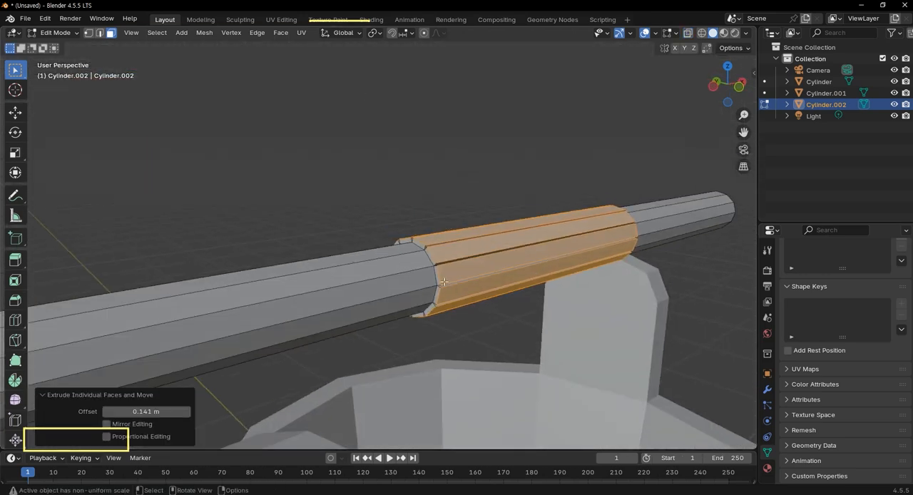
Examine the extruded middle section with X-ray on and off, and undo the individual-face extrusion.
scroll(525, 283, up, 4)
scroll(685, 290, down, 2)
middle_drag(674, 293, 592, 292)
key(alt+z)
key(alt+z)
key(alt+z)
key(alt+z)
key(alt+z)
key(ctrl+z)
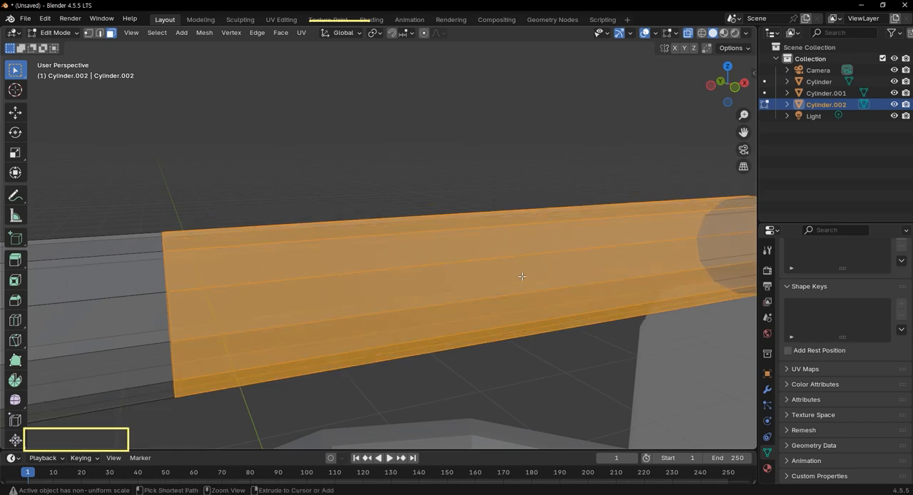
Extrude the selected faces of the rod's middle section along their normals by about 0.256 m to form a thicker grip.
scroll(523, 274, down, 3)
key(KP_1)
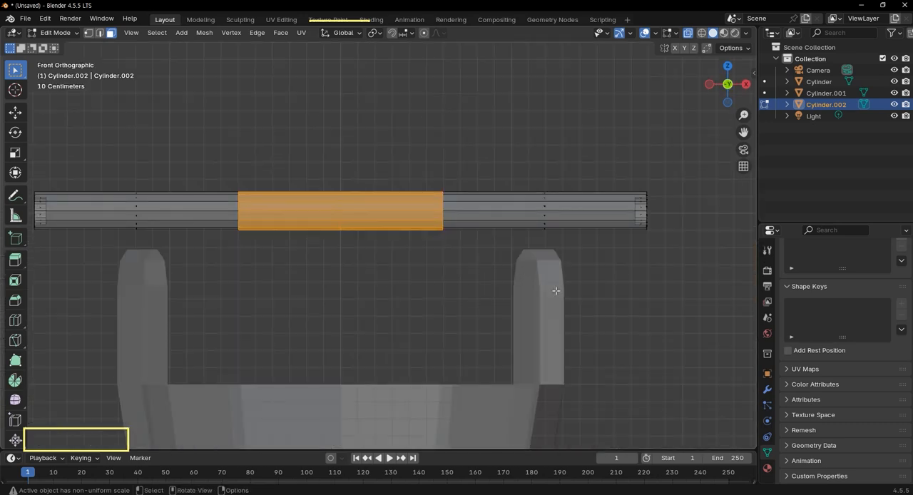
scroll(381, 242, up, 2)
key(alt+e)
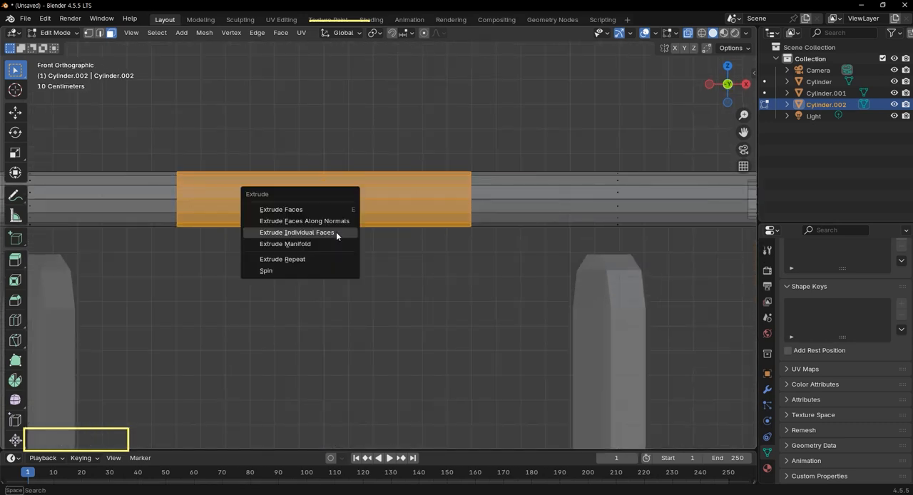
click(334, 220)
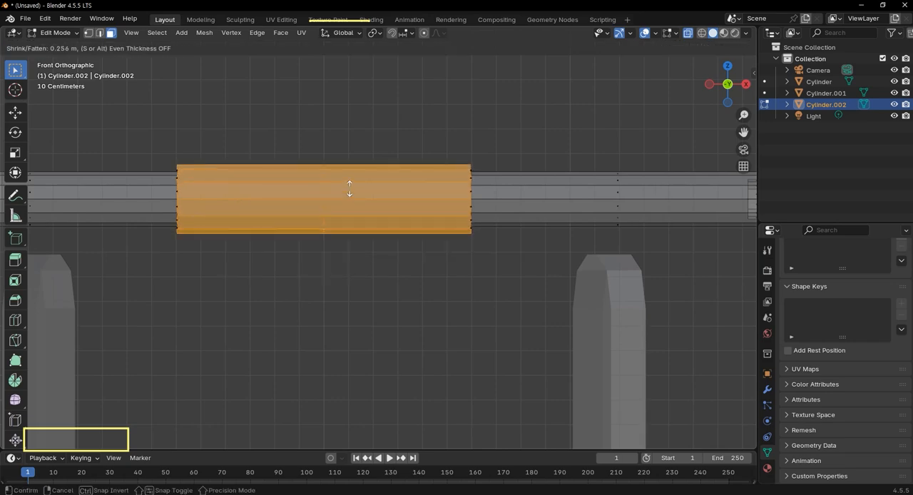
click(349, 188)
middle_drag(300, 226, 377, 273)
scroll(378, 273, up, 4)
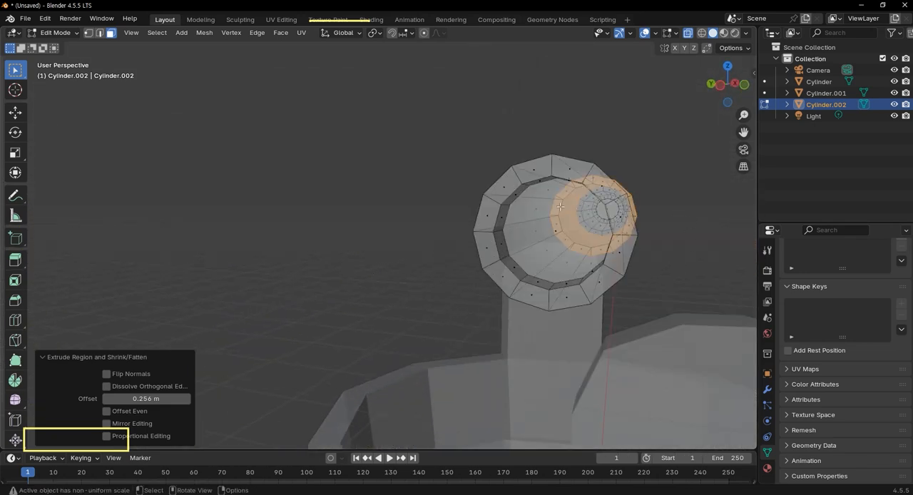
middle_drag(668, 216, 422, 74)
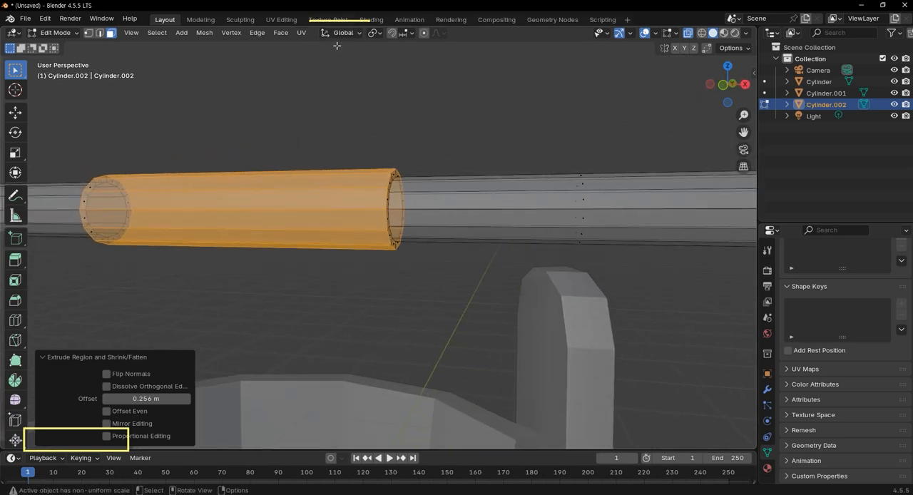
scroll(356, 81, down, 4)
middle_drag(350, 109, 354, 140)
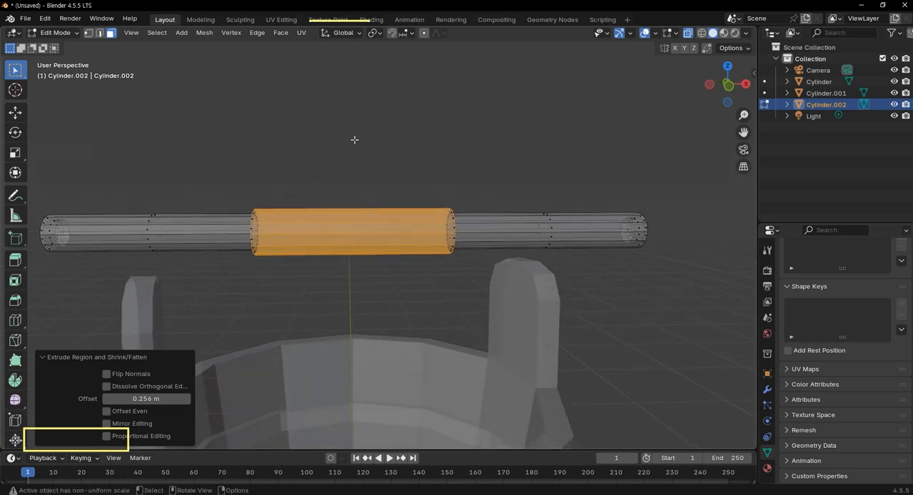
Try to raise only the extruded outer grip faces along the global Z axis, and undo the move.
key(KP_1)
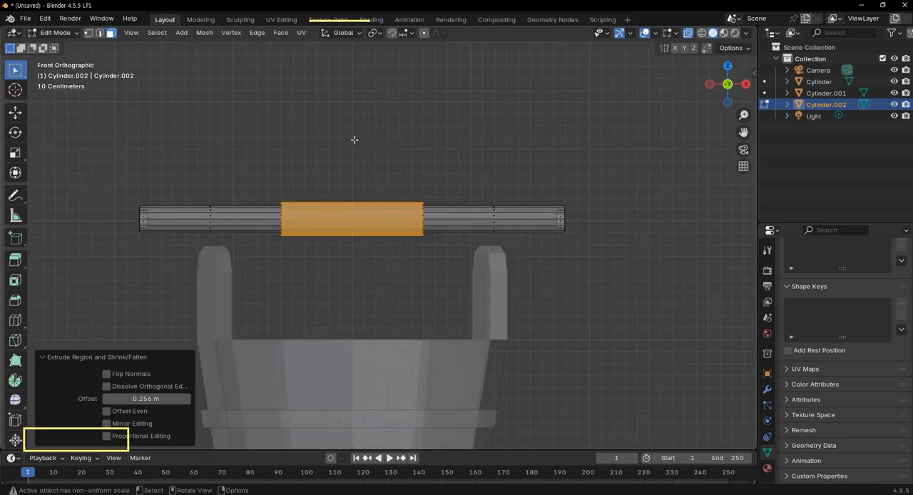
key(g)
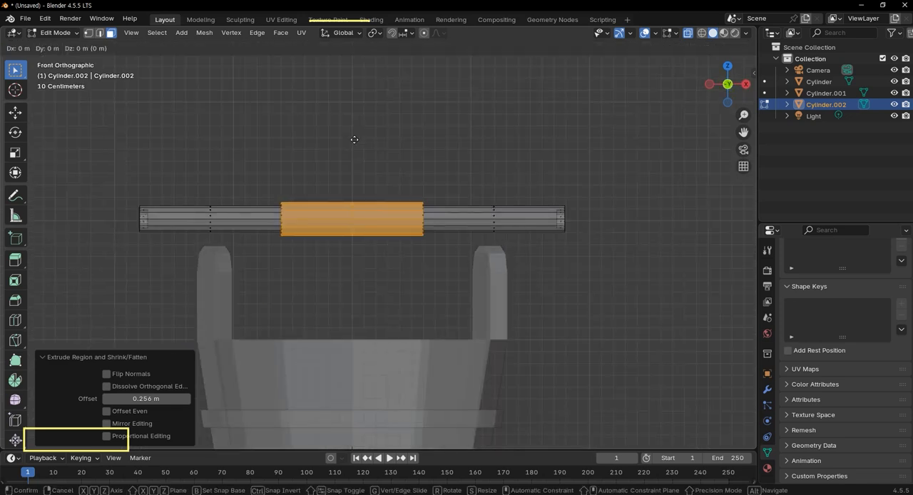
key(z)
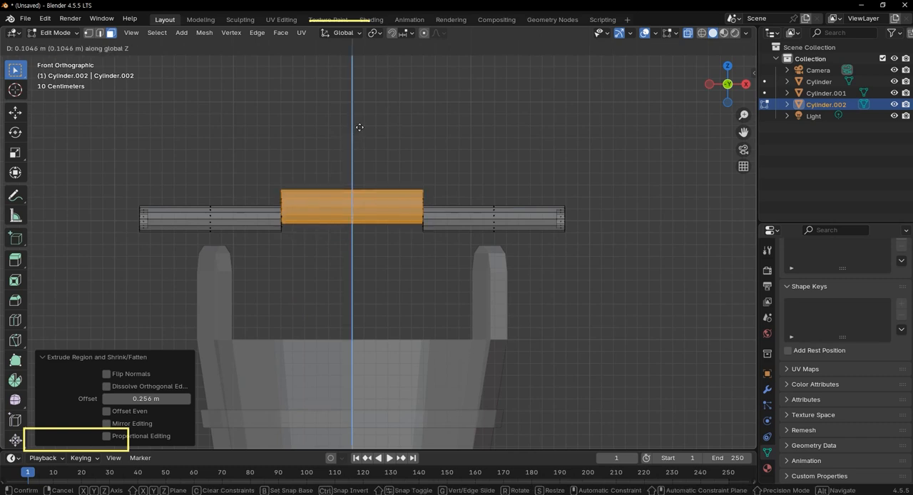
click(361, 124)
key(ctrl+z)
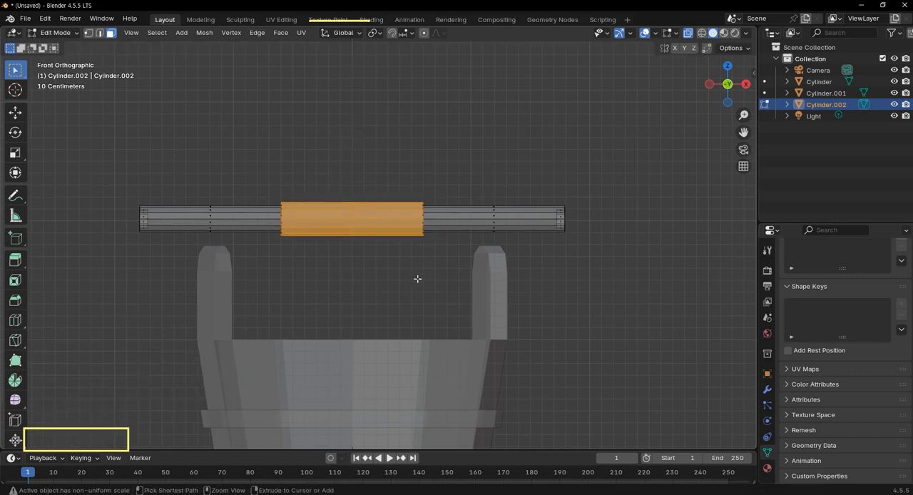
Box-select the entire middle grip, raise it about 0.245 m along Z to bend the handle, and return to Object Mode.
drag(255, 162, 446, 273)
key(g)
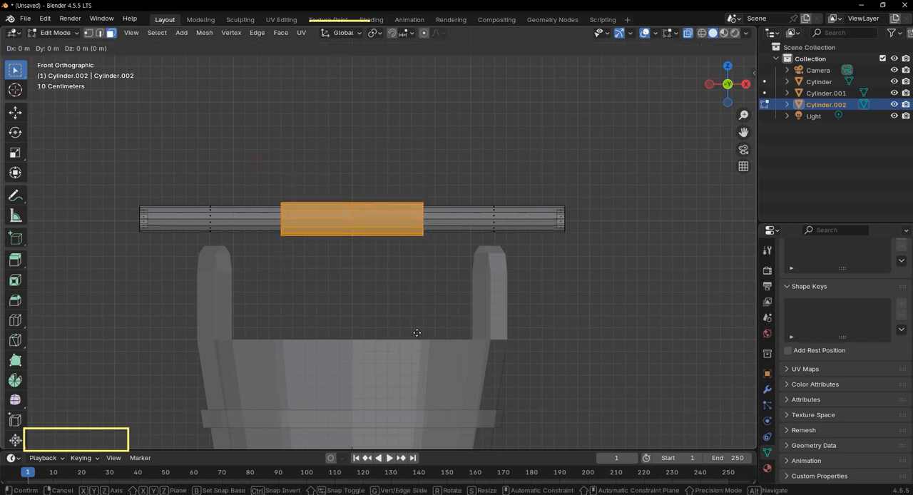
key(z)
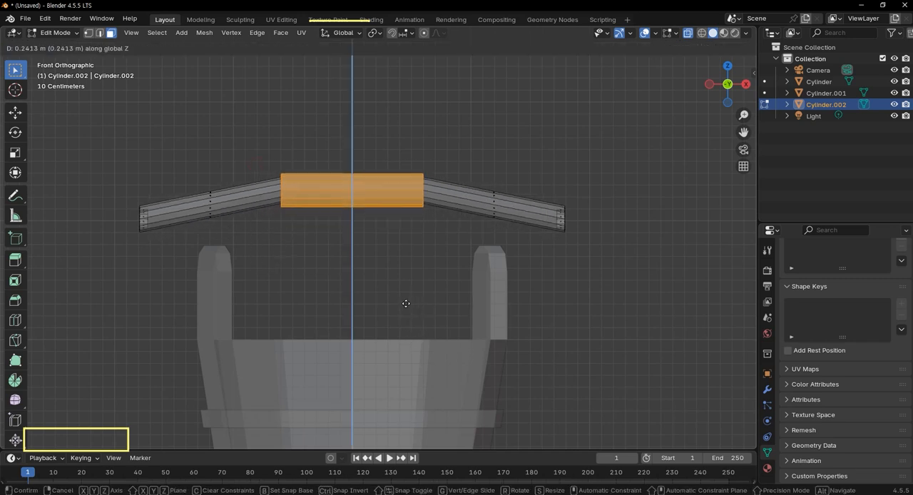
click(405, 304)
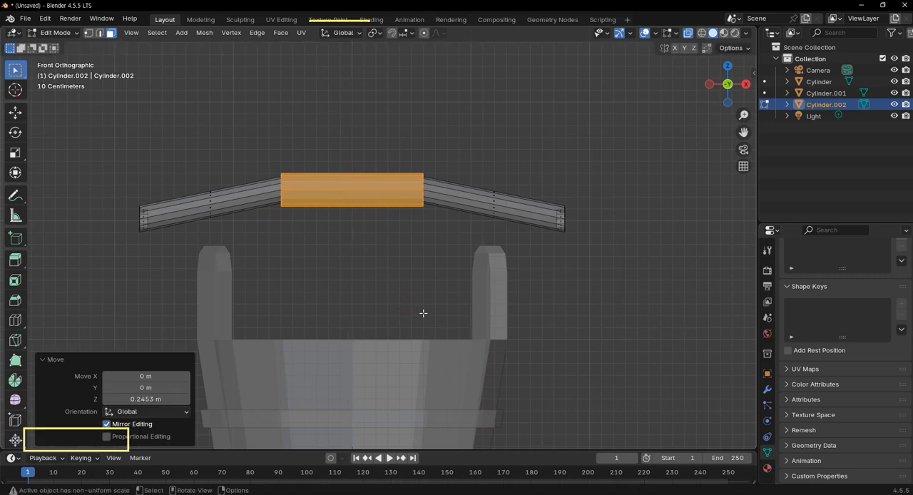
key(Tab)
scroll(424, 309, down, 4)
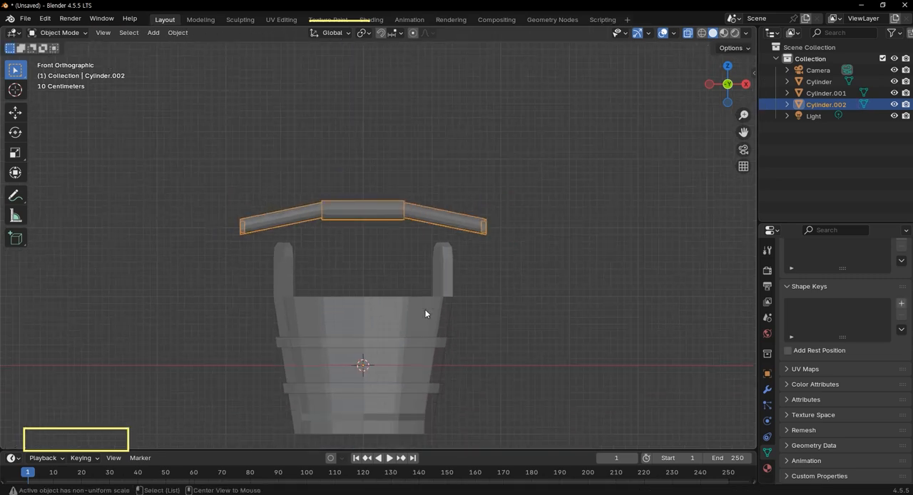
Lower the whole handle about 0.667 m along the global Z axis so it crosses the two posts.
middle_drag(427, 311, 376, 294)
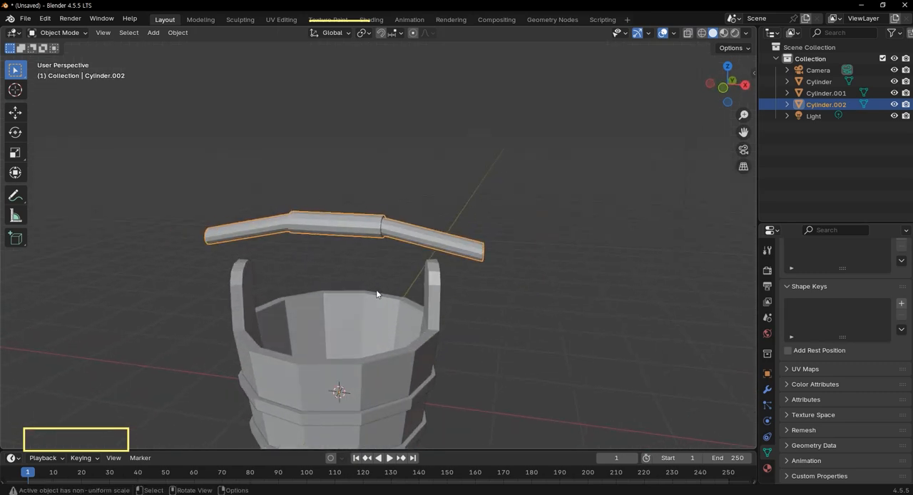
key(KP_1)
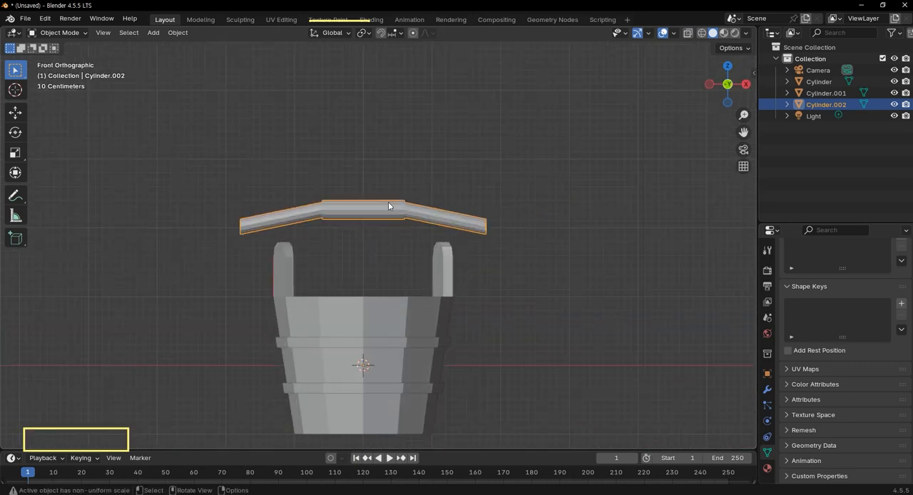
key(g)
key(z)
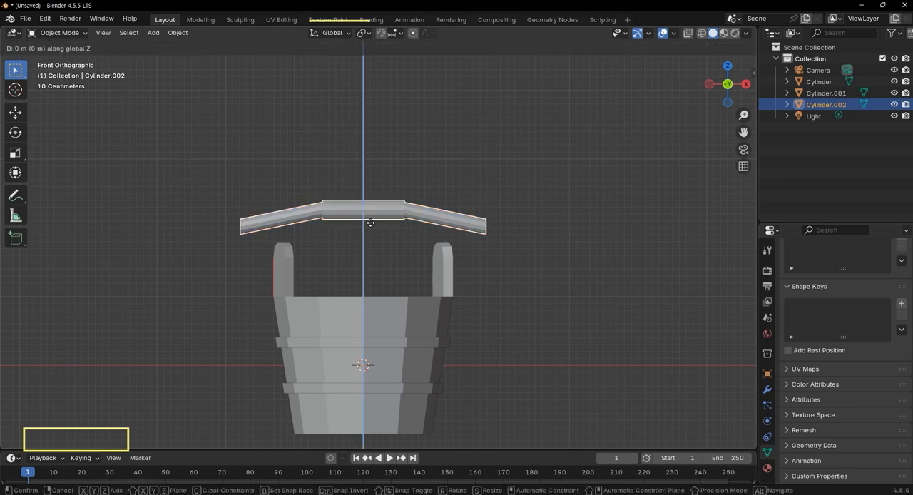
click(343, 259)
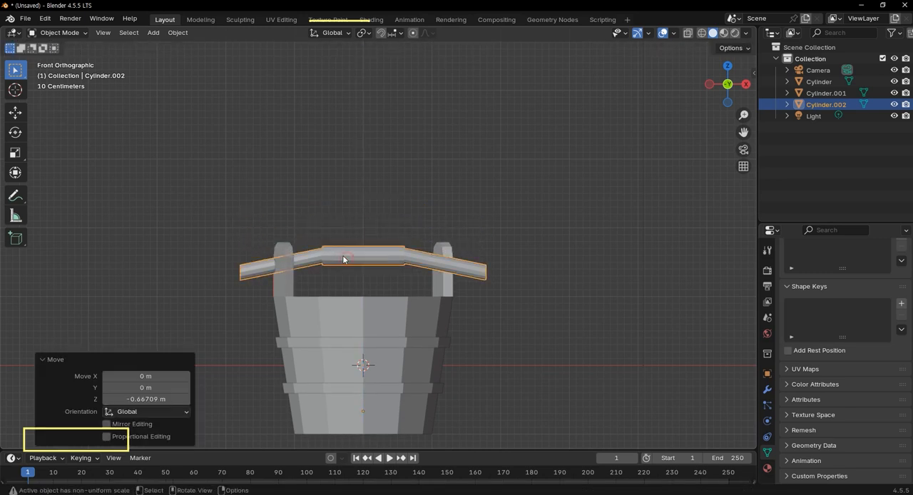
Rotate the handle 15° around the global Z axis in top view to line it up with the posts.
key(KP_7)
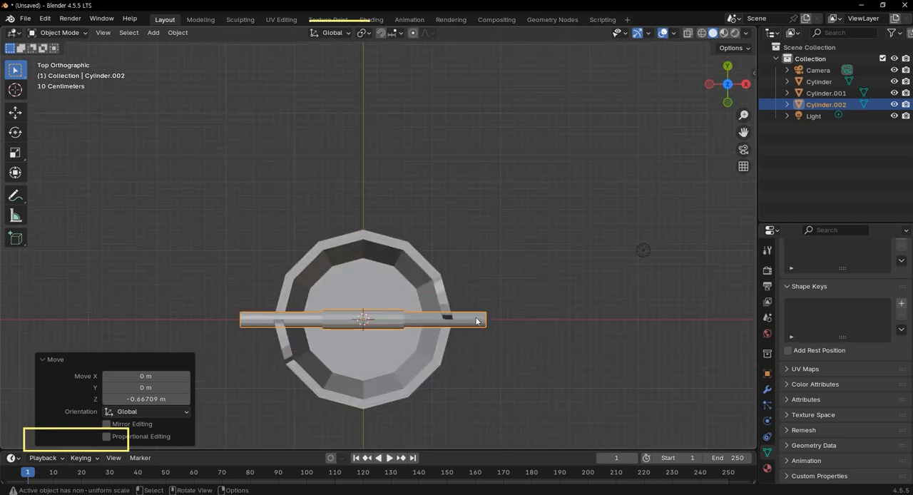
key(r)
key(z)
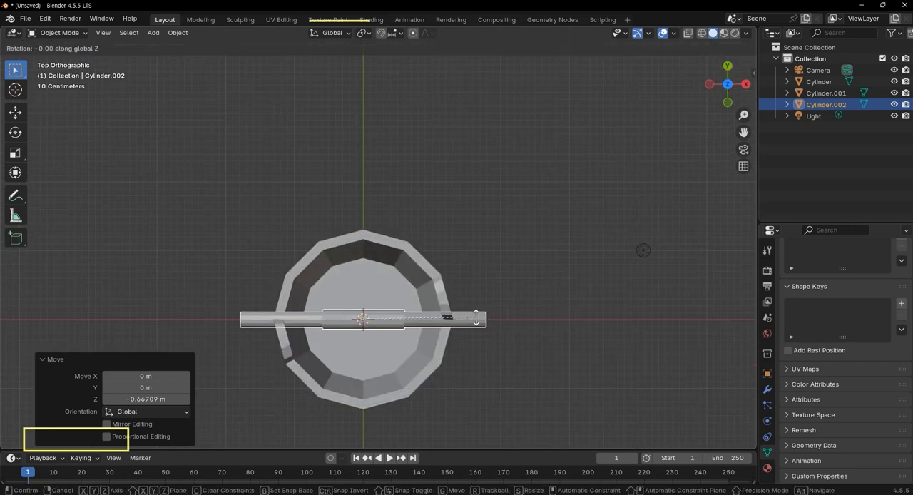
text(15)
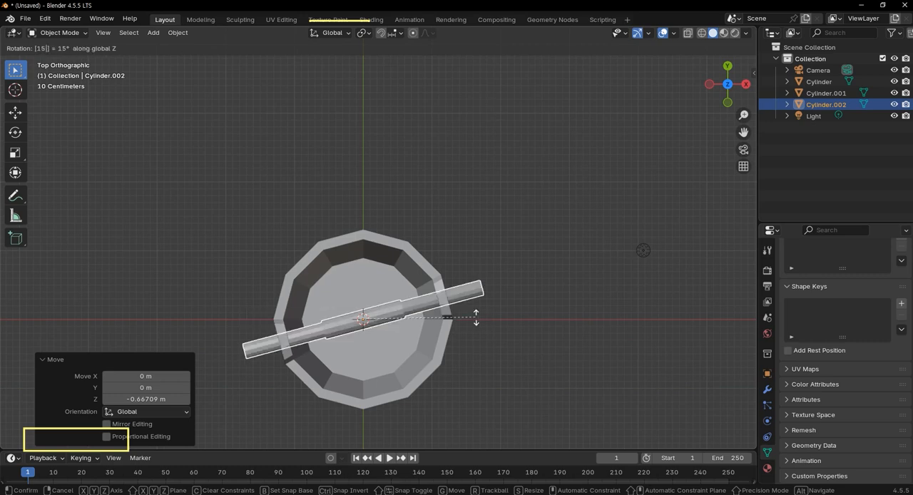
key(Return)
scroll(467, 311, up, 3)
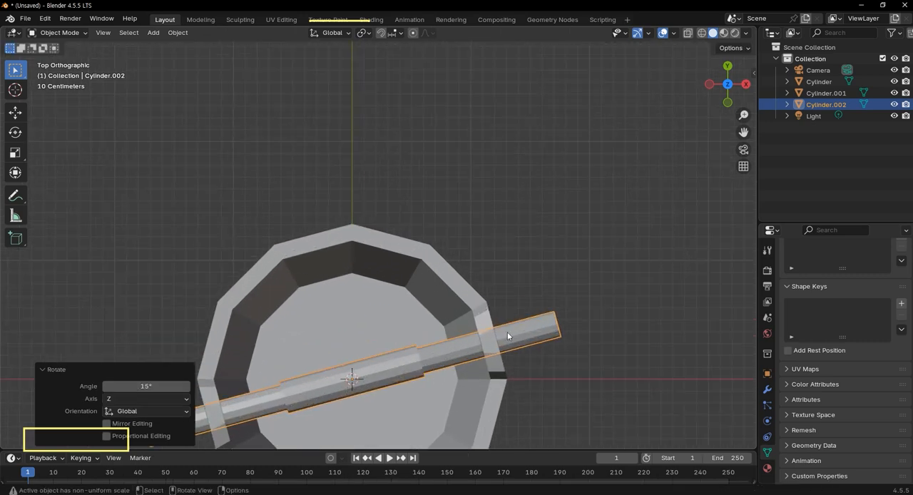
shift+middle_drag(673, 264, 712, 105)
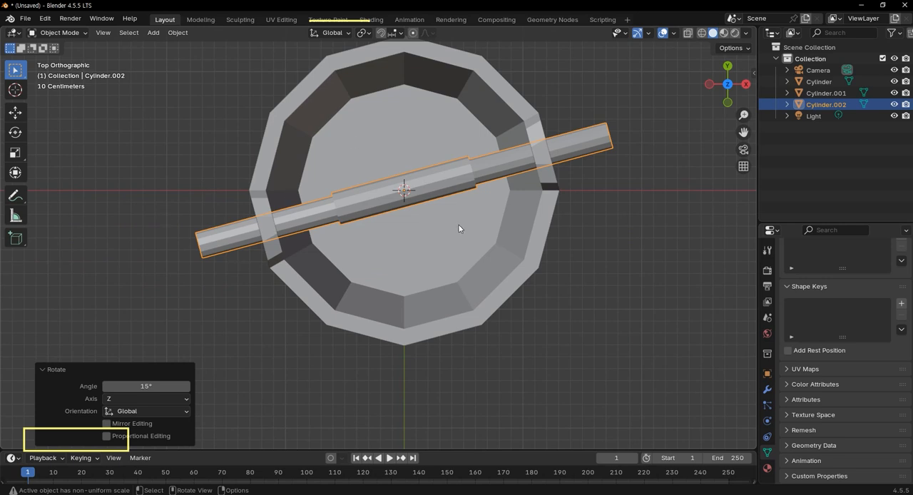
shift+middle_drag(549, 245, 600, 308)
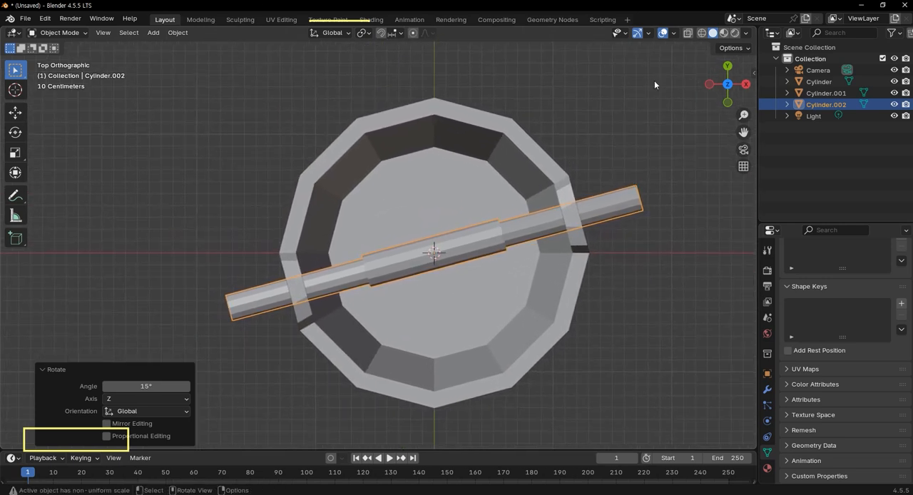
Turn on the wireframe overlay, deselect the handle, and check how it sits on the bucket.
click(678, 33)
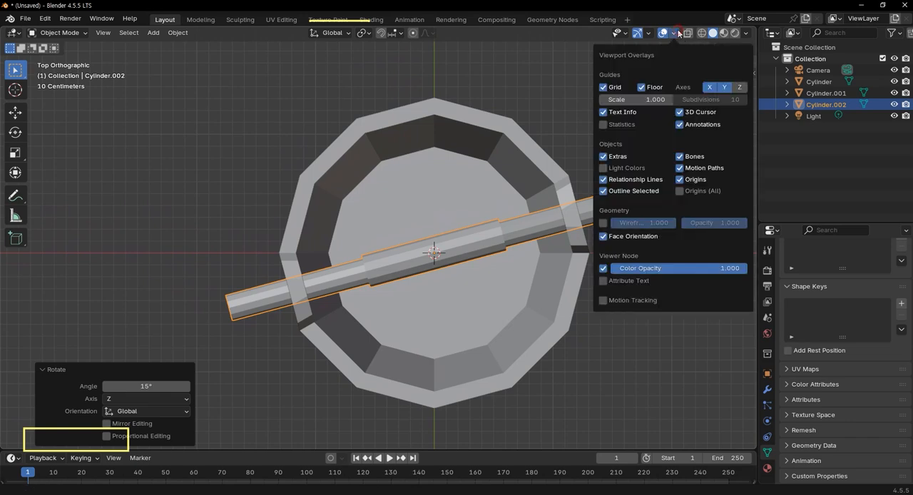
click(603, 222)
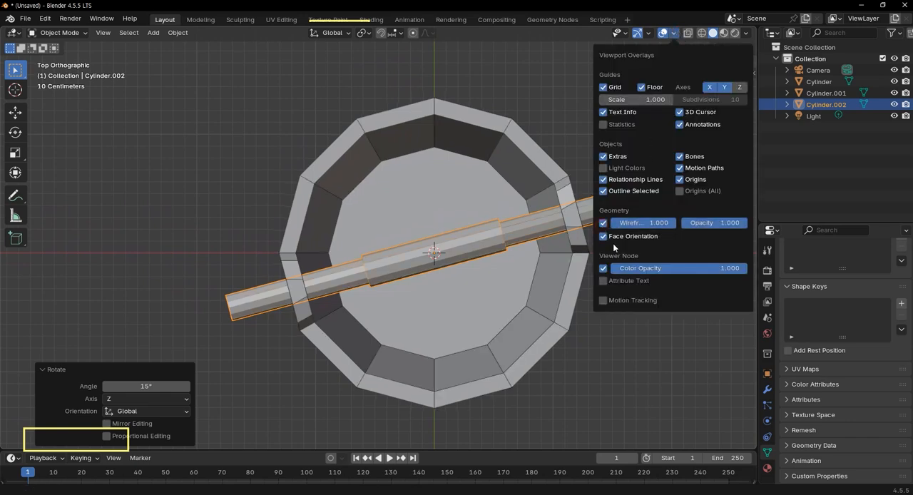
click(549, 436)
middle_drag(546, 247, 496, 348)
scroll(499, 349, up, 2)
shift+middle_drag(578, 362, 563, 239)
middle_drag(530, 269, 471, 278)
scroll(457, 281, down, 6)
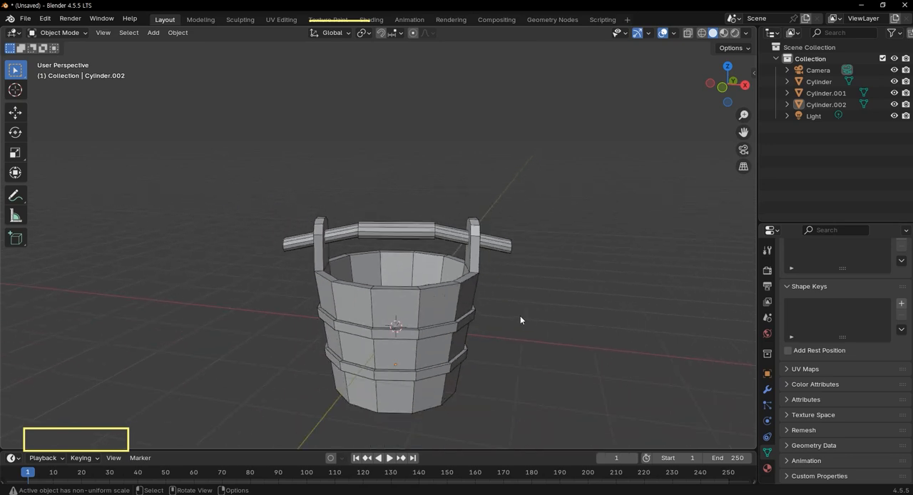
Turn on X-ray in front view, box-select the bucket body, and enter Edit Mode.
key(KP_1)
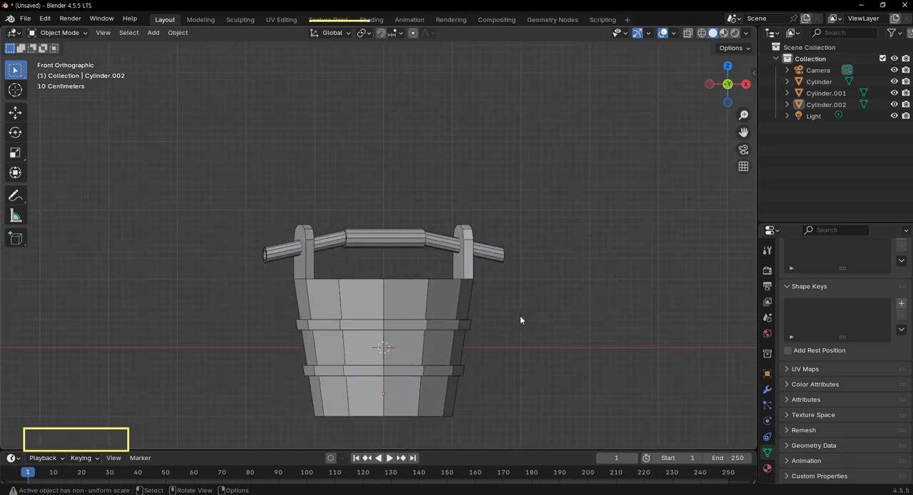
scroll(503, 306, up, 3)
shift+middle_drag(425, 320, 521, 132)
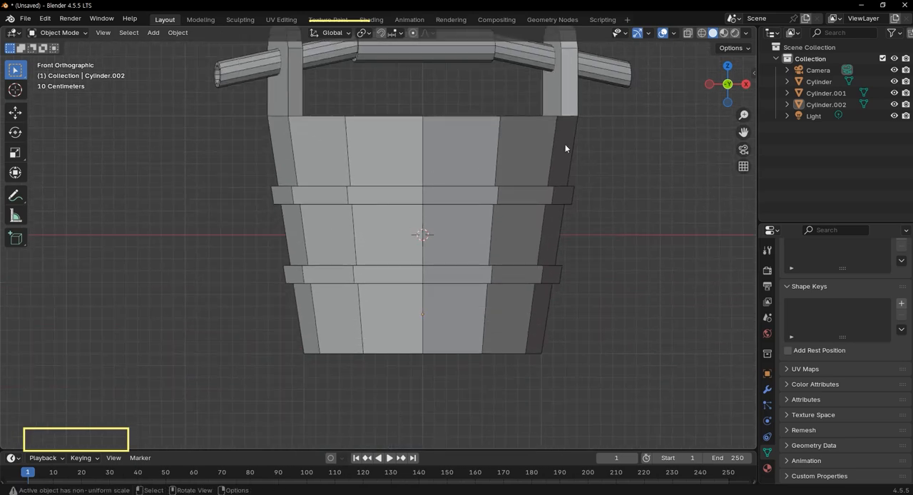
key(alt+z)
drag(241, 141, 665, 151)
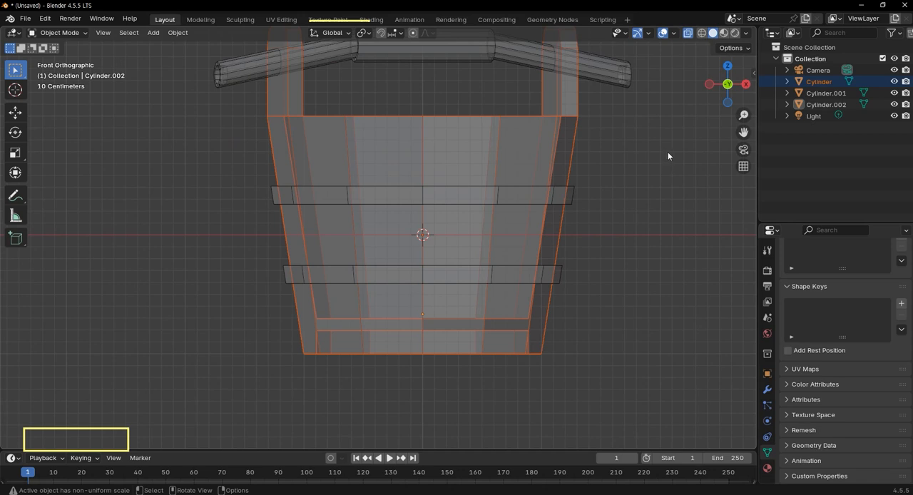
key(Tab)
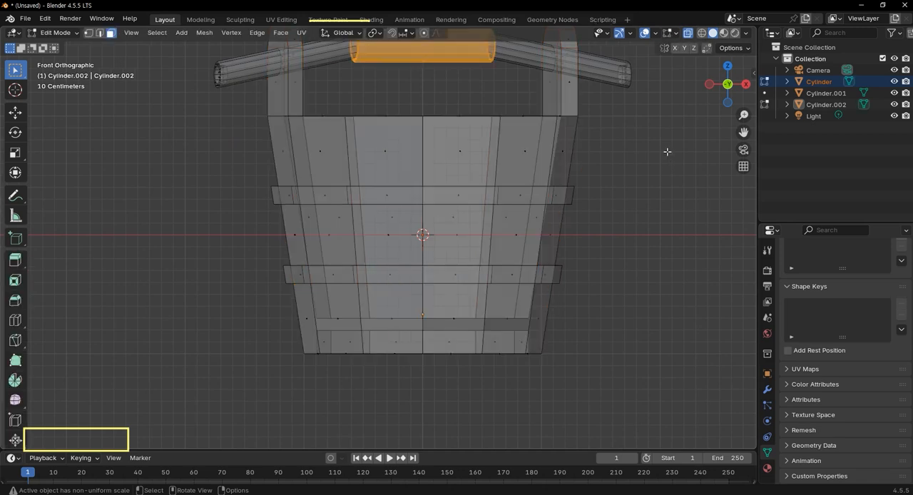
Switch to edge selection and box-select the vertical wall edges above, between and below the two bands, adding each group to the selection.
click(100, 33)
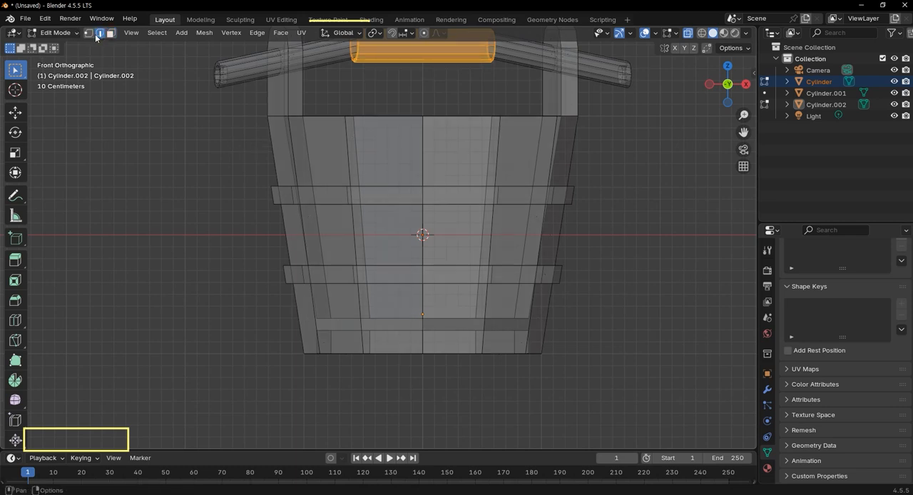
drag(246, 142, 622, 151)
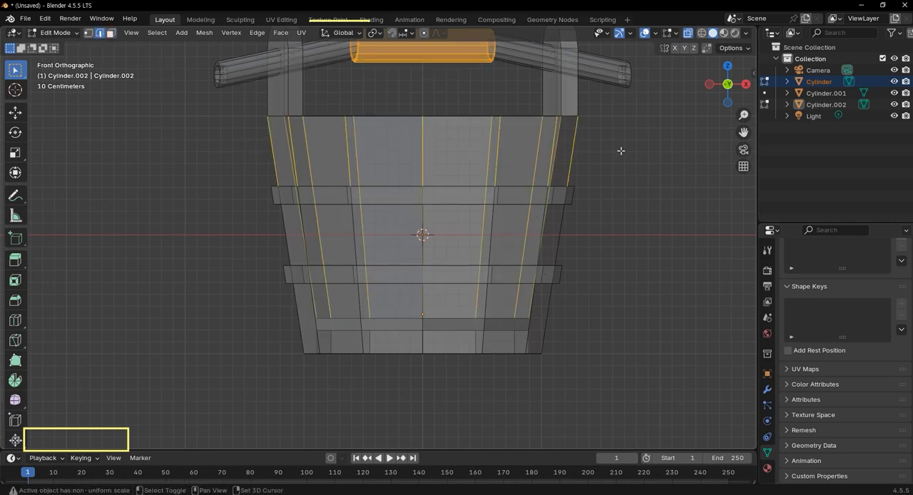
drag(246, 230, 710, 253)
shift+drag(280, 301, 654, 305)
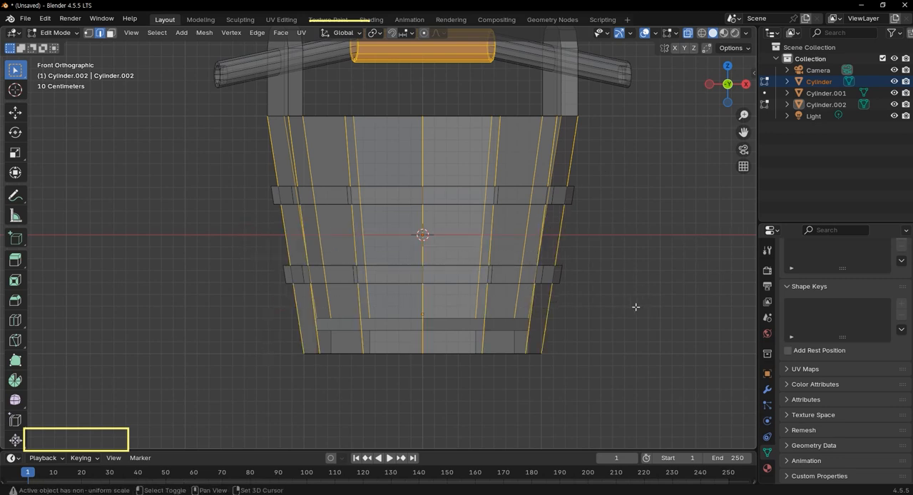
middle_drag(519, 360, 418, 340)
key(KP_1)
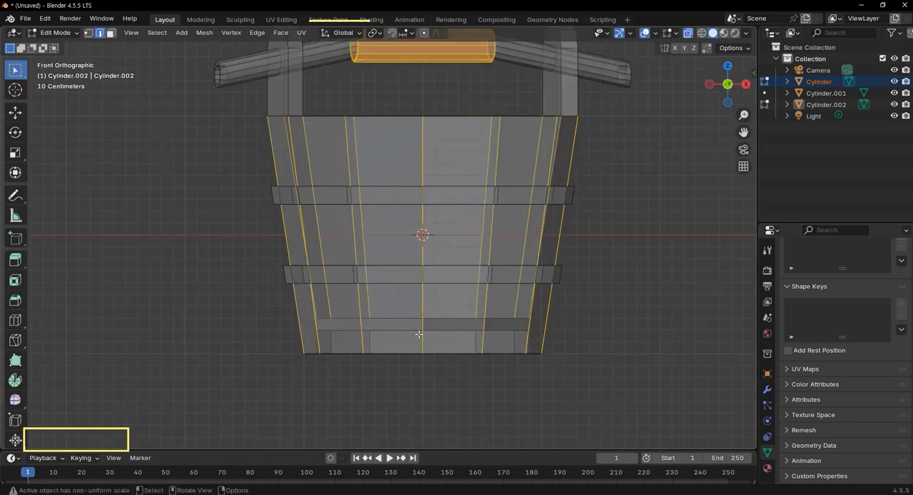
Add the lowest vertical wall edges near the bucket's base to the edge selection and turn off X-ray.
shift+drag(309, 343, 539, 338)
middle_drag(500, 147, 449, 307)
scroll(456, 207, up, 2)
key(alt+z)
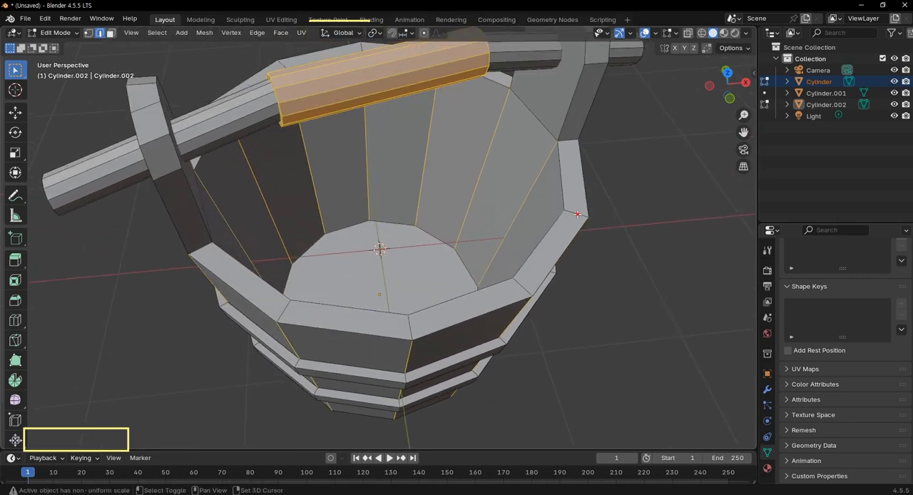
Add the short edges across the bucket's top rim, in line with the vertical wall edges, to the selection using Circle Select.
shift+click(577, 214)
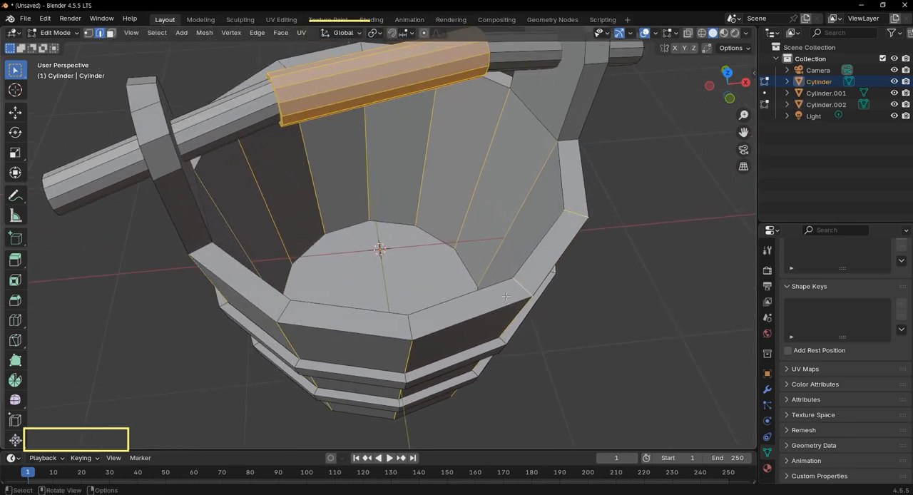
key(c)
drag(417, 319, 285, 313)
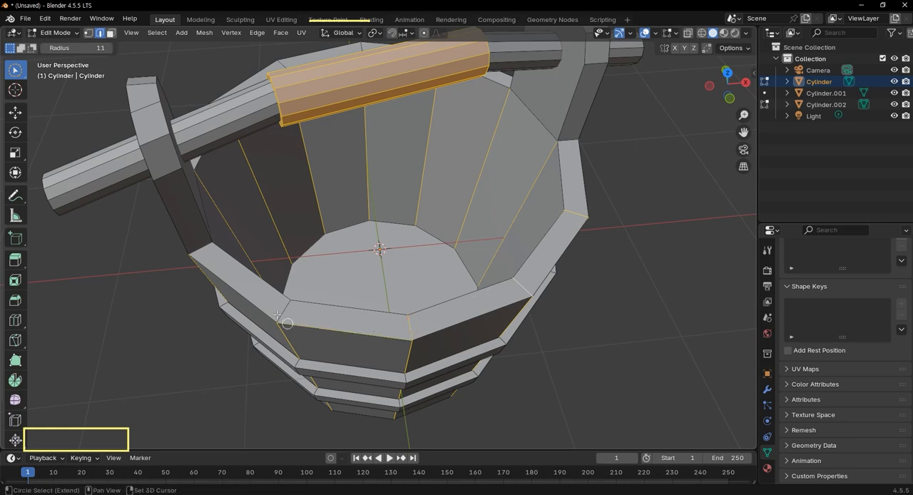
ctrl+click(327, 329)
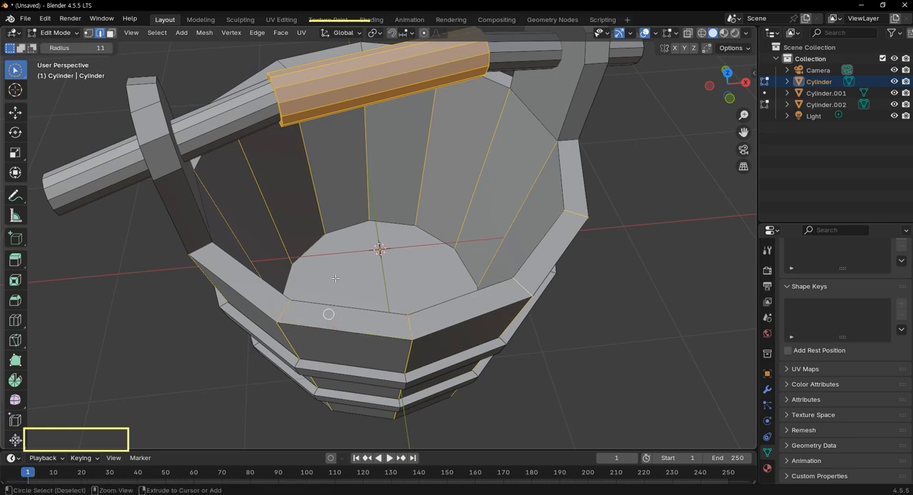
middle_drag(266, 272, 343, 357)
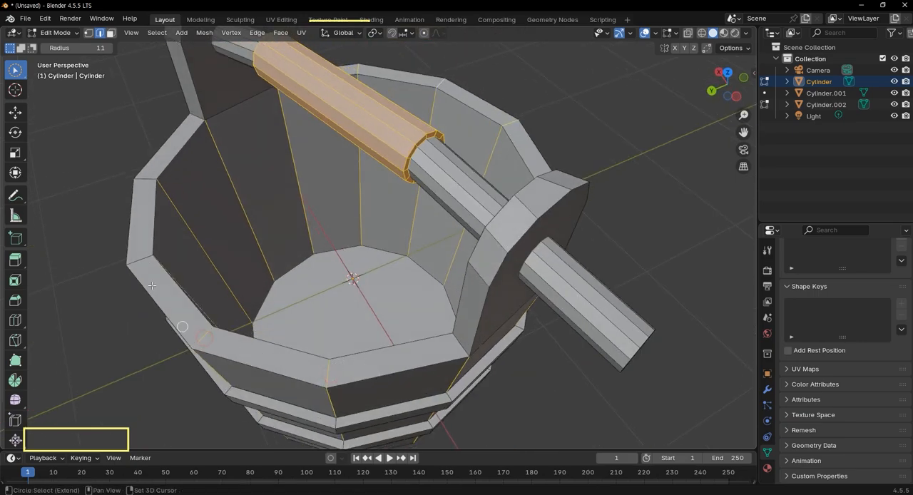
middle_drag(148, 179, 366, 108)
mouse_move(366, 107)
mouse_down()
mouse_move(355, 88)
mouse_move(206, 258)
mouse_move(233, 335)
mouse_up()
ctrl+drag(181, 271, 224, 282)
ctrl+drag(234, 325, 202, 352)
ctrl+drag(220, 196, 262, 216)
mouse_move(432, 100)
ctrl+mouse_down()
mouse_move(333, 102)
mouse_move(305, 122)
ctrl+mouse_up()
mouse_move(587, 163)
shift+mouse_down()
mouse_move(573, 336)
mouse_move(356, 408)
mouse_move(259, 369)
mouse_move(498, 398)
mouse_move(354, 423)
mouse_move(597, 356)
shift+mouse_up()
mouse_move(596, 357)
middle_down()
mouse_move(532, 204)
mouse_move(562, 250)
mouse_move(601, 233)
mouse_move(596, 266)
mouse_move(558, 326)
middle_up()
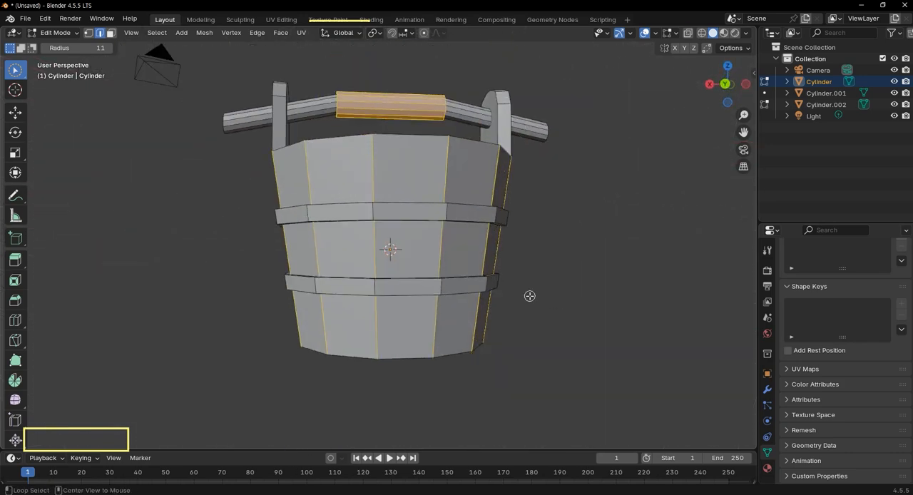
Turn on X-ray, remove the handle's thick grip from the selection with Circle Select, and turn X-ray off again.
key(alt+z)
scroll(409, 252, up, 2)
middle_drag(410, 253, 411, 275)
scroll(391, 156, down, 1)
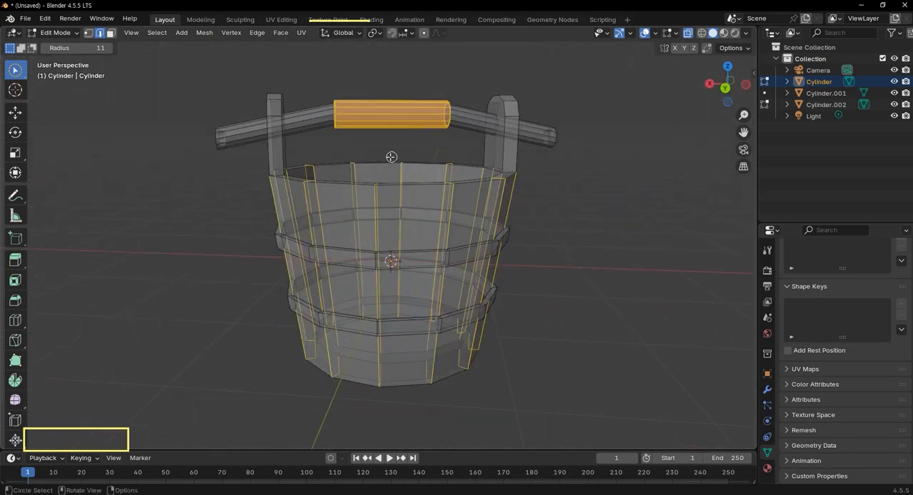
mouse_move(445, 114)
ctrl+mouse_down()
mouse_move(357, 95)
mouse_move(346, 134)
mouse_move(328, 133)
ctrl+mouse_up()
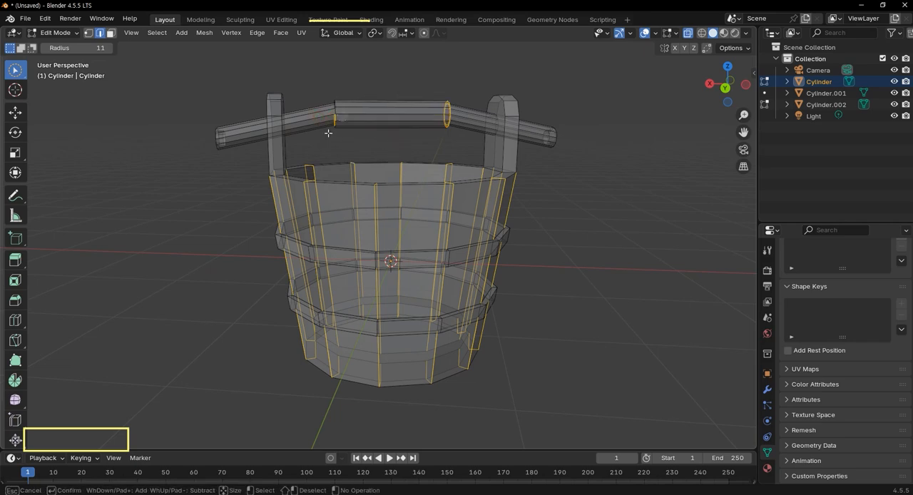
ctrl+drag(350, 99, 447, 125)
scroll(488, 296, up, 1)
key(alt+z)
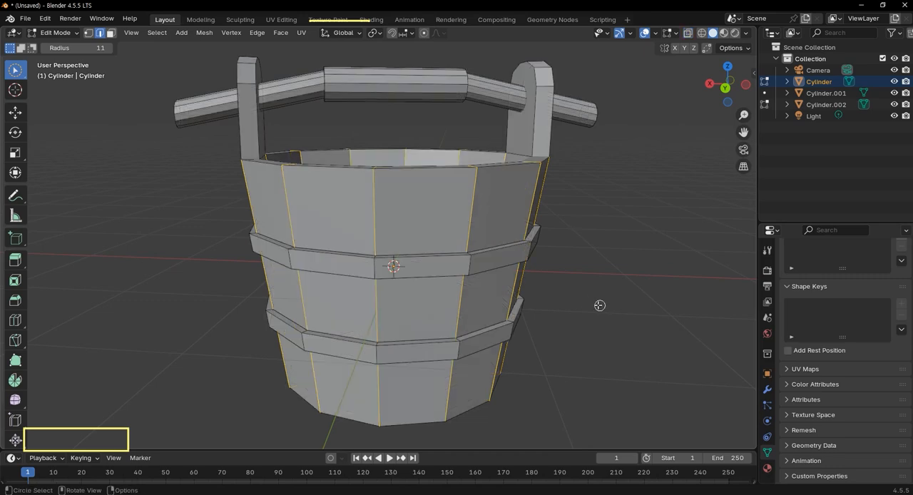
Bevel the selected wall and rim edges with one segment and a width of about 0.007 m.
mouse_move(542, 275)
middle_down()
mouse_move(523, 277)
mouse_move(541, 262)
middle_up()
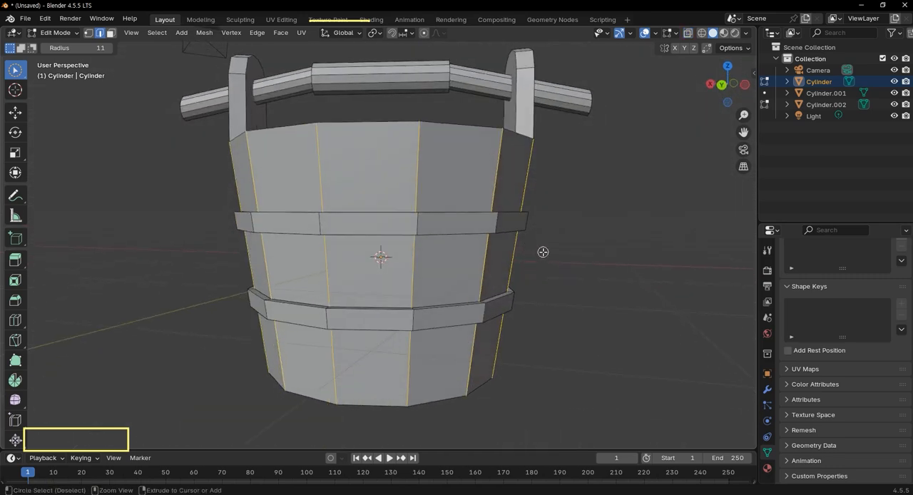
key(ctrl+b)
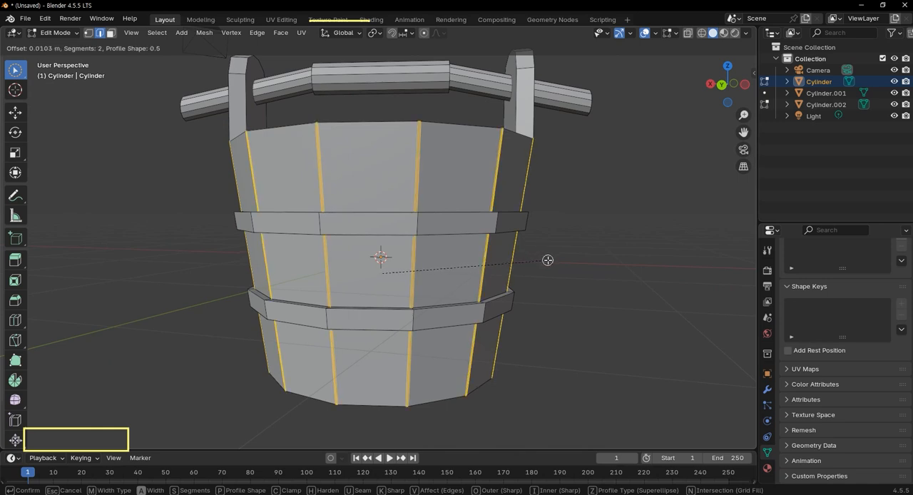
scroll(547, 261, down, 1)
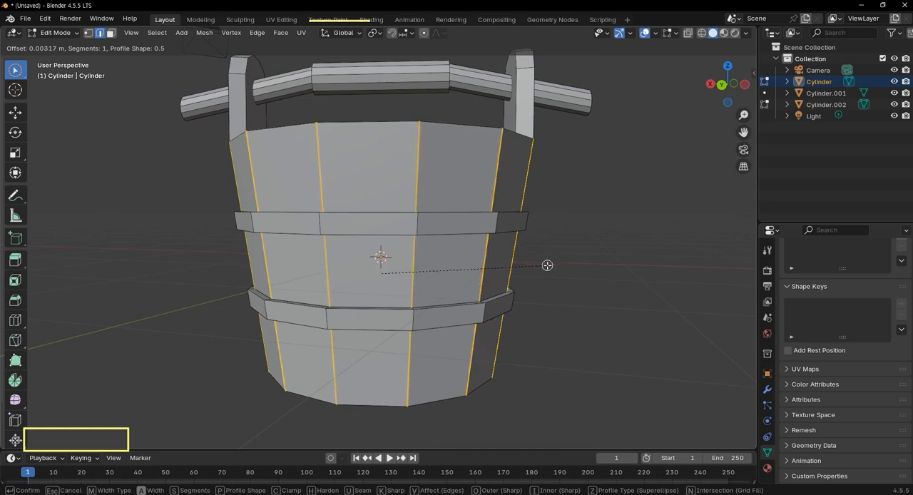
click(547, 265)
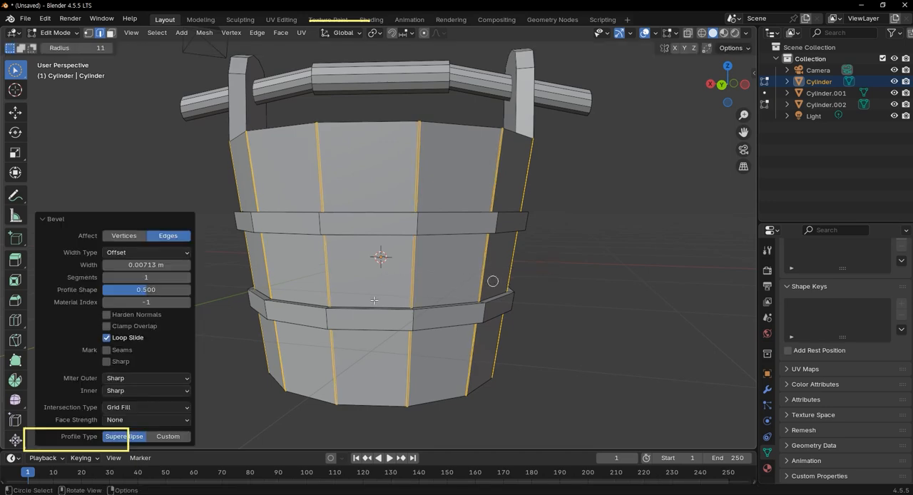
Delete the narrow bevelled faces to open gaps between the bucket's planks.
scroll(347, 209, up, 4)
middle_drag(351, 187, 368, 225)
scroll(341, 243, down, 4)
middle_drag(406, 285, 434, 282)
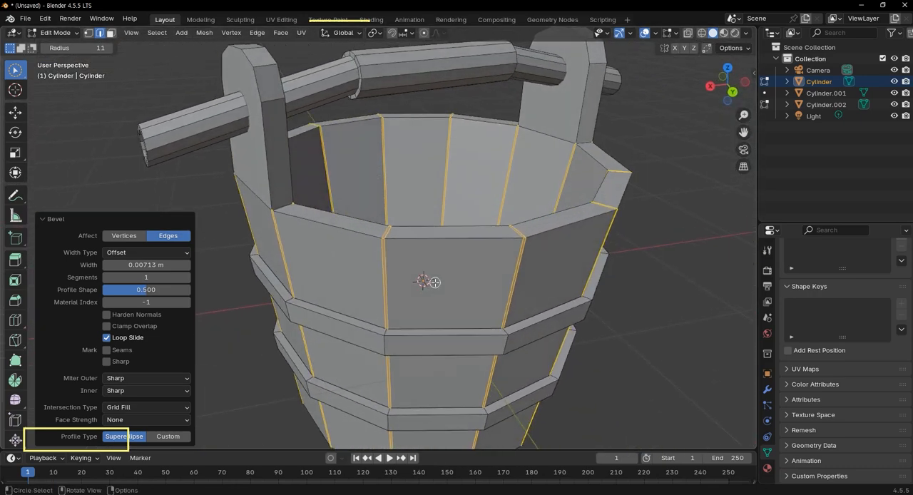
key(x)
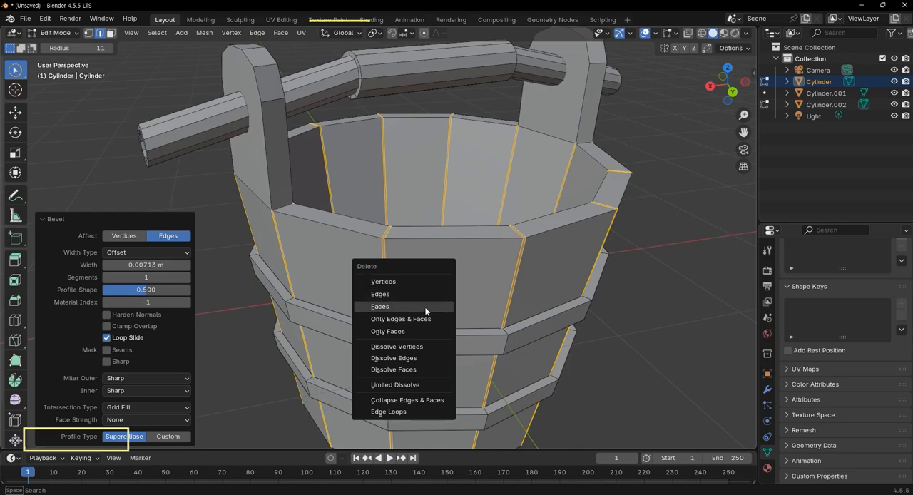
click(425, 307)
Inspect the gaps between the planks inside the bucket and turn off the Face Orientation overlay.
scroll(423, 285, down, 3)
middle_drag(409, 267, 420, 313)
scroll(342, 204, up, 6)
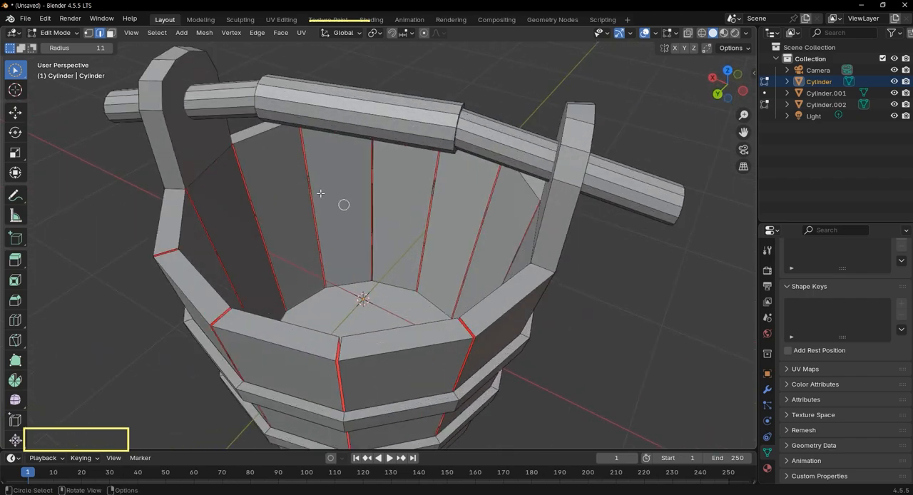
middle_drag(353, 163, 415, 206)
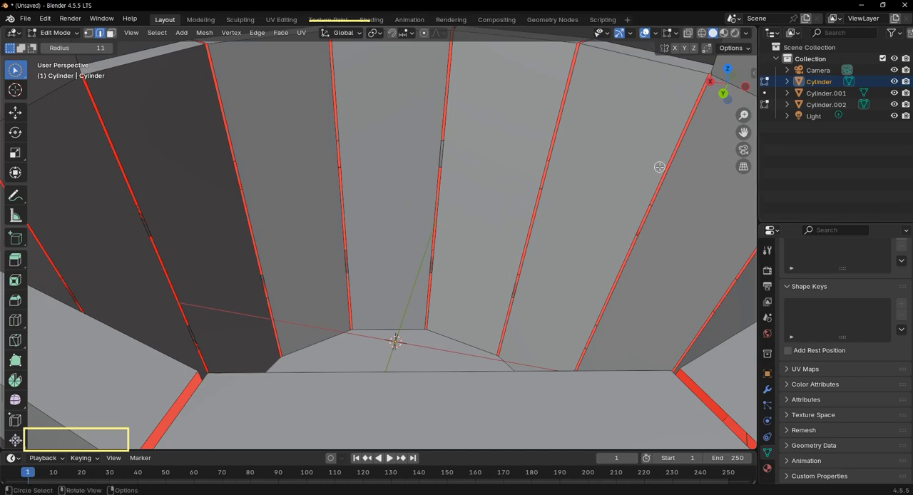
key(q)
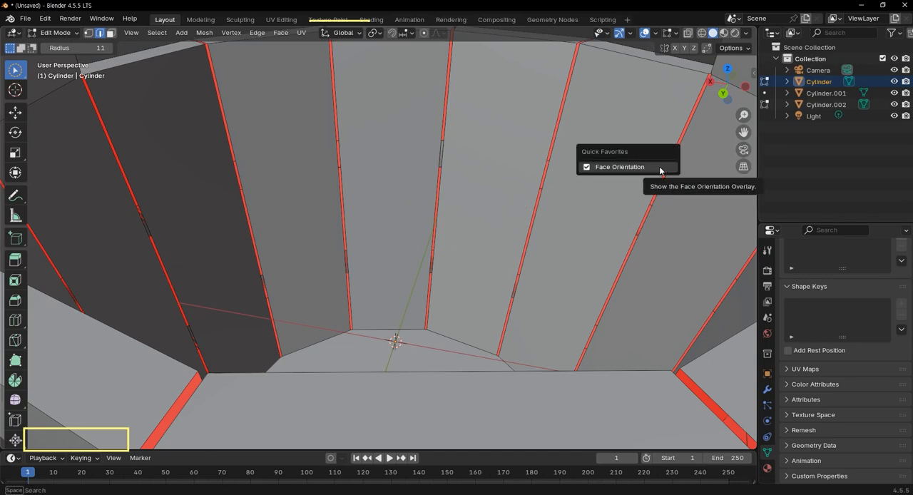
click(660, 167)
scroll(566, 202, down, 6)
middle_drag(567, 202, 465, 293)
scroll(476, 281, up, 2)
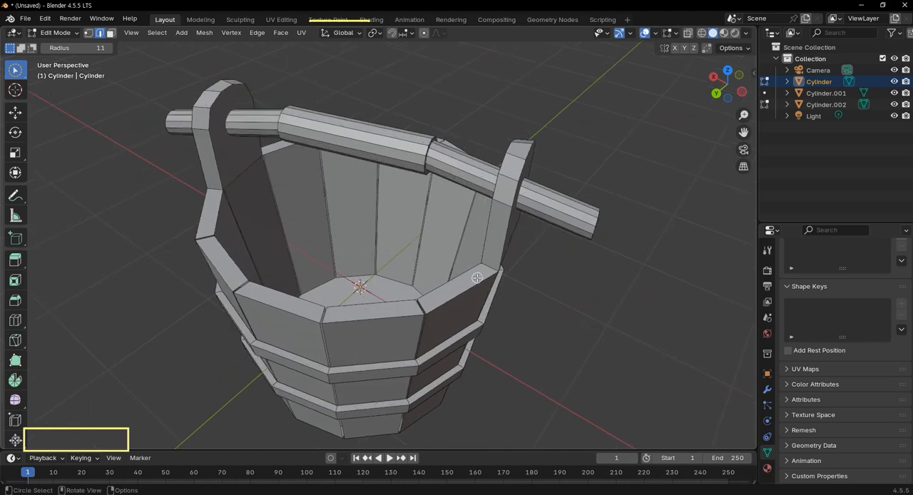
shift+middle_drag(567, 279, 604, 260)
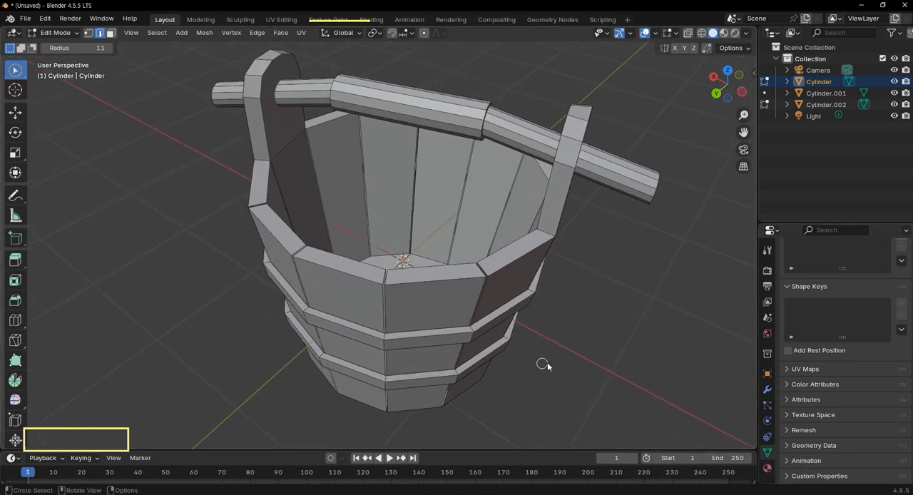
Return to Object Mode, show the bucket body's material settings, and turn off the wireframe overlay.
key(Tab)
middle_drag(547, 363, 588, 296)
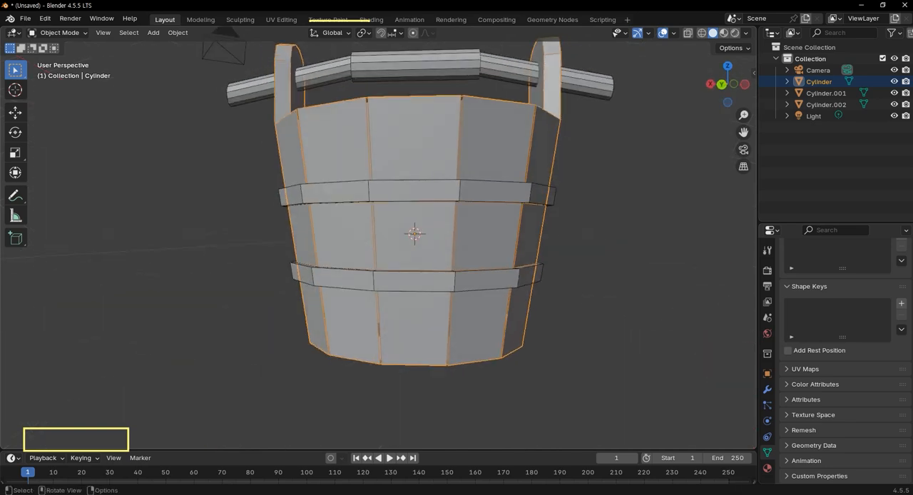
click(767, 468)
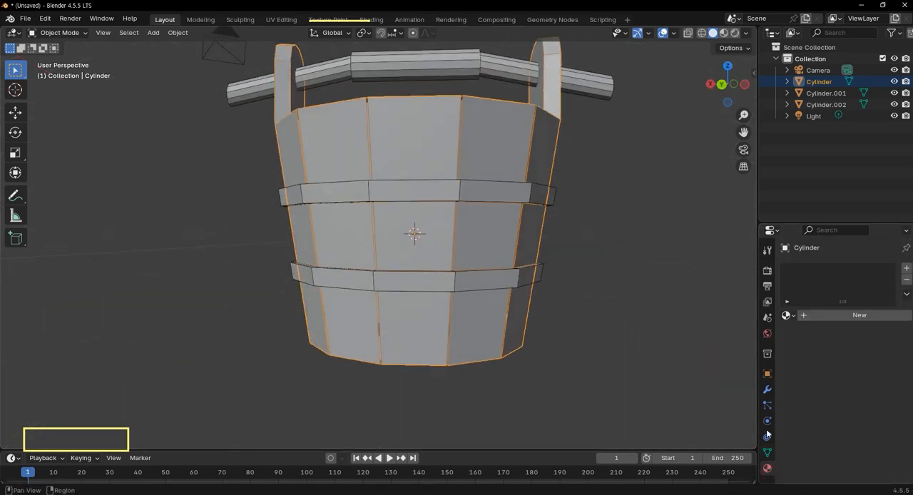
click(674, 32)
click(602, 223)
scroll(550, 207, down, 3)
middle_drag(550, 207, 473, 271)
scroll(474, 268, up, 2)
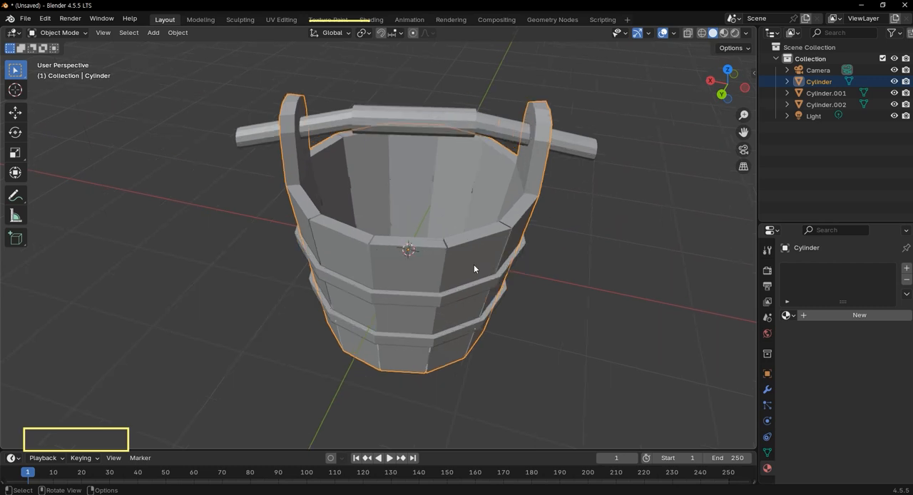
Create a new material for the bucket body with dark brown base color #5A290E and roughness 1.000.
click(865, 316)
click(864, 387)
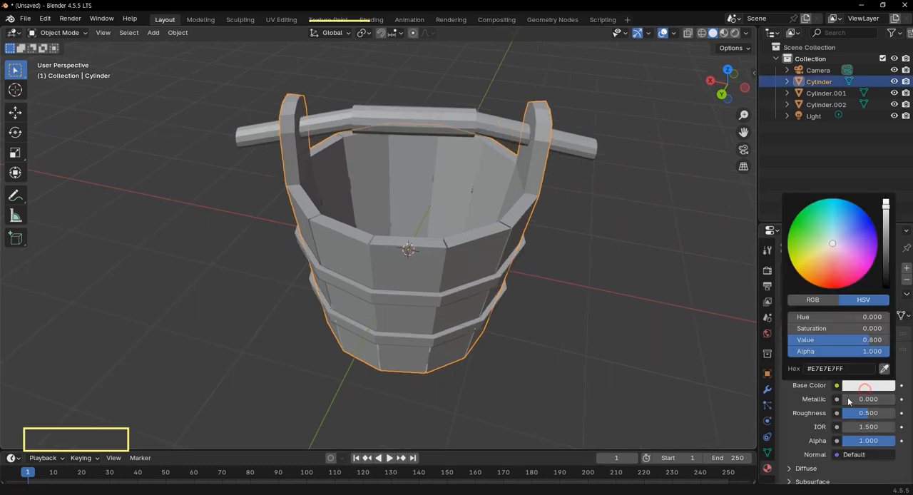
drag(836, 253, 818, 278)
drag(886, 213, 886, 254)
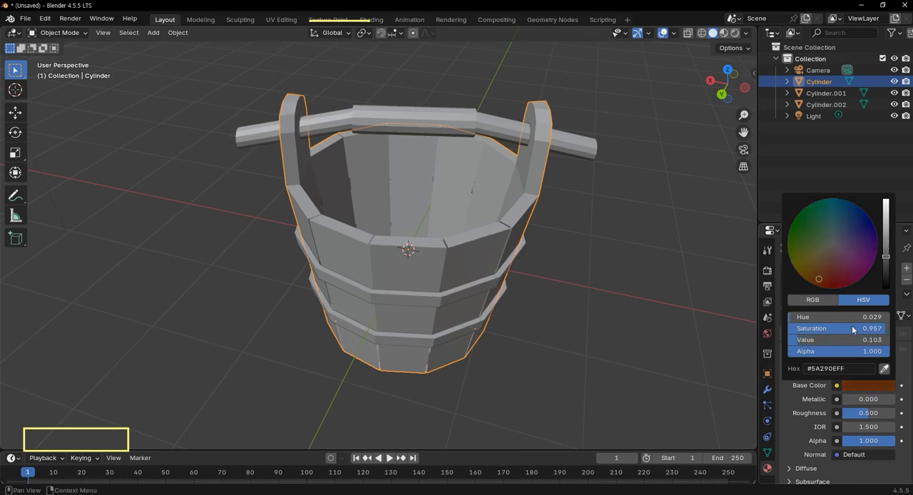
drag(874, 417, 890, 415)
scroll(883, 412, down, 2)
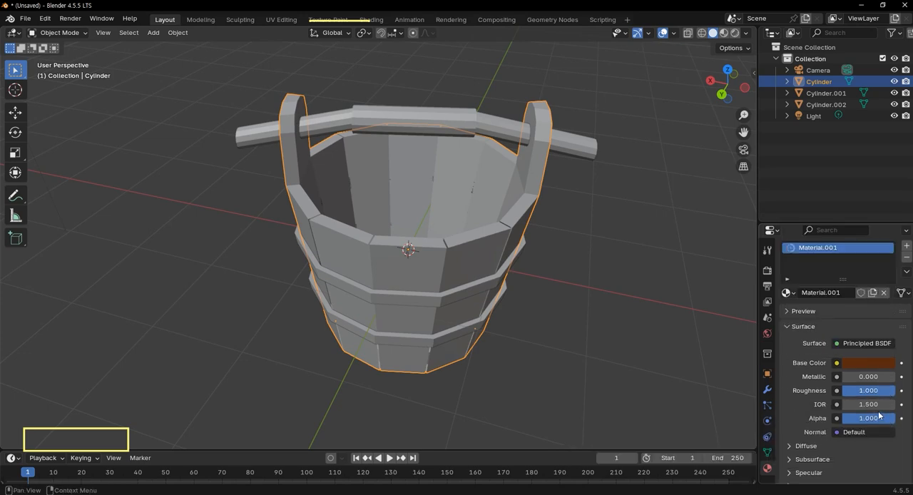
scroll(831, 449, down, 3)
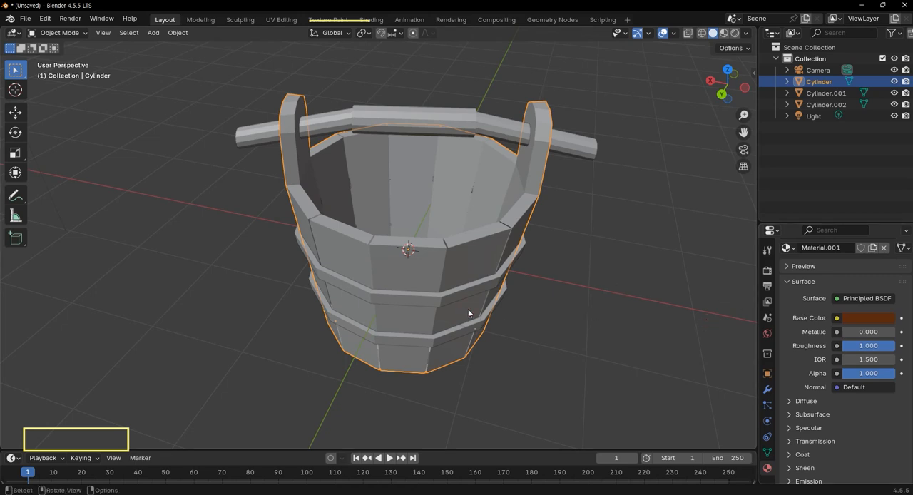
Switch the viewport to Rendered shading and view the brown bucket.
key(z)
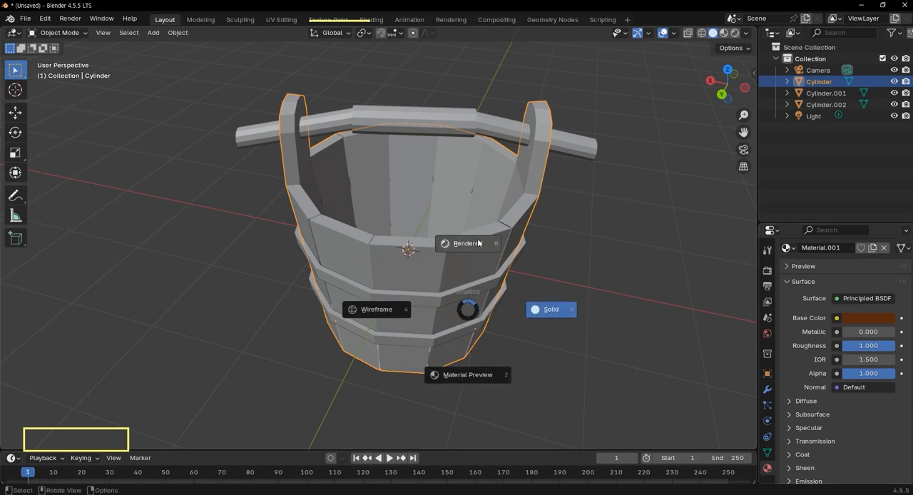
click(531, 257)
mouse_move(482, 279)
middle_down()
mouse_move(547, 346)
mouse_move(562, 342)
mouse_move(551, 354)
middle_up()
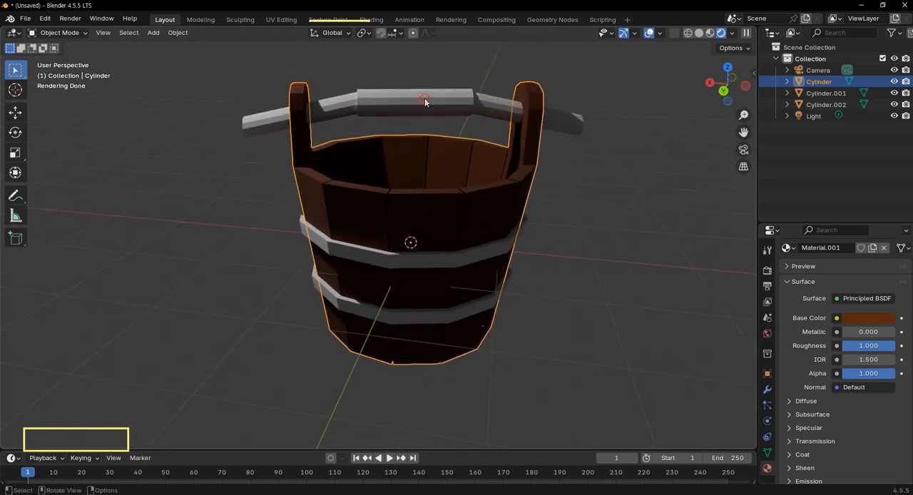
Link the bucket body's brown material to the handle.
click(486, 110)
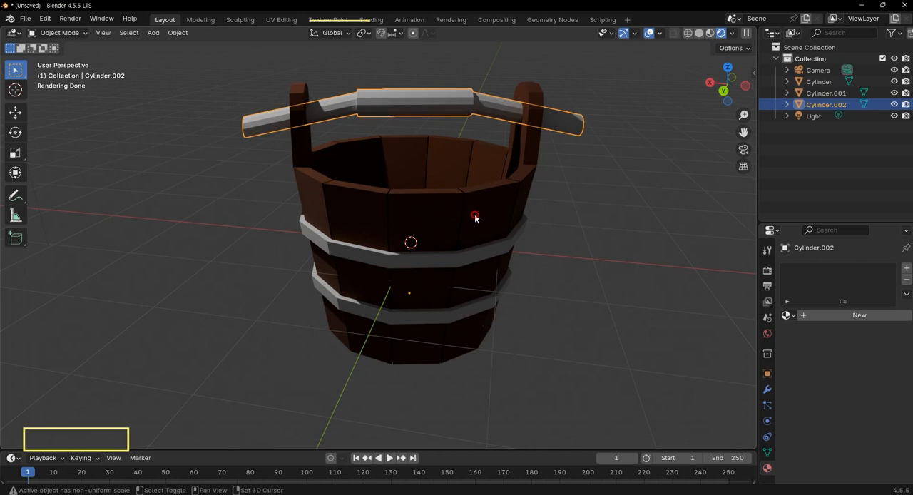
shift+click(492, 283)
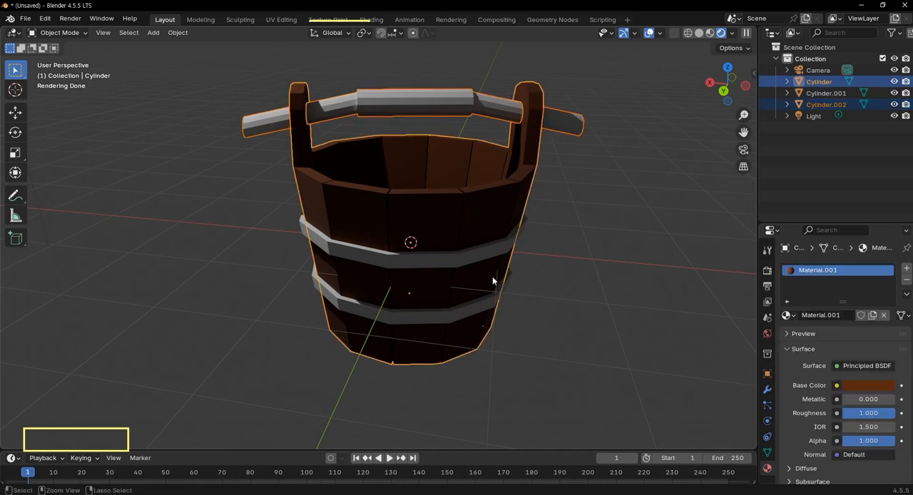
key(ctrl+l)
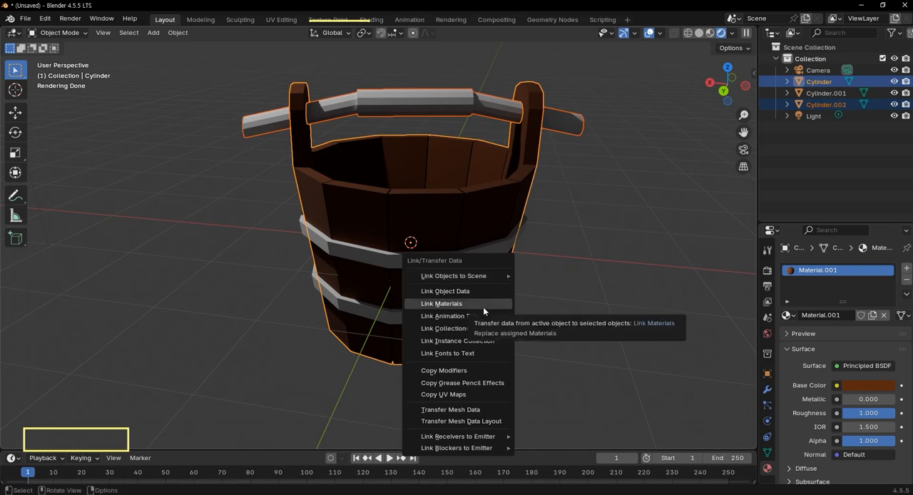
click(483, 305)
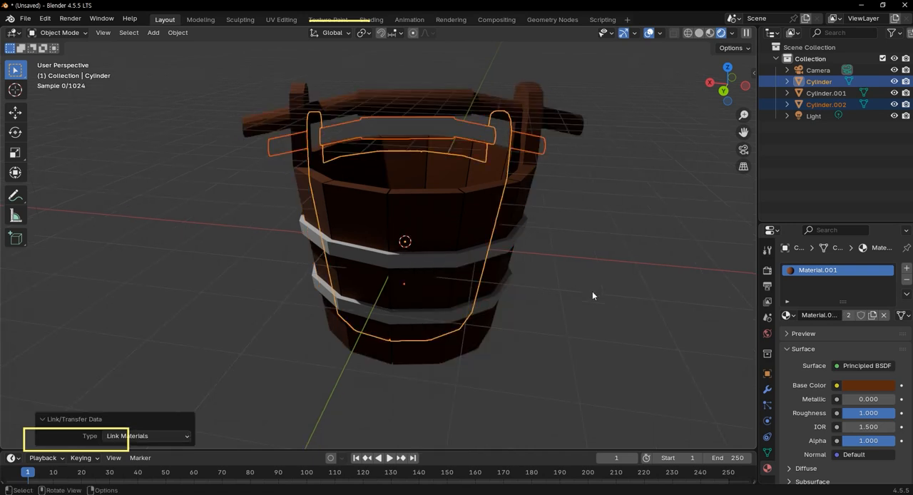
Create a new material for the bucket's two bands and give it a golden-tan base color.
scroll(524, 245, up, 1)
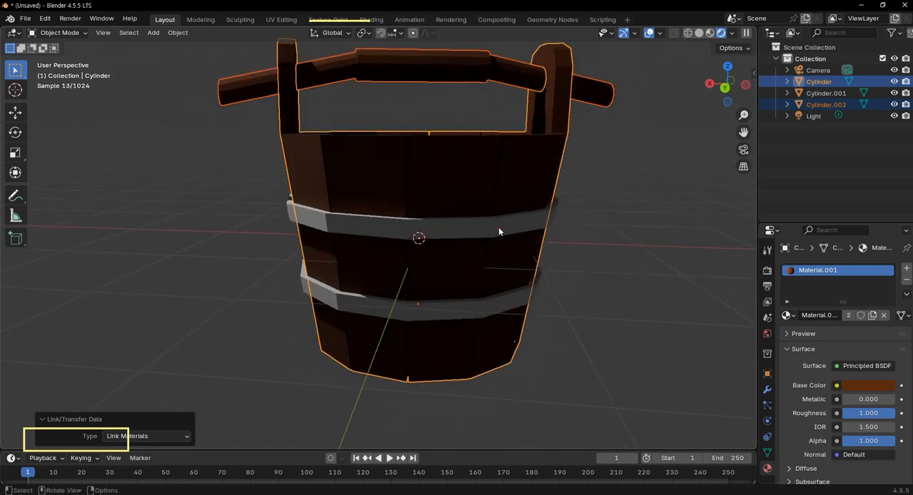
click(499, 229)
middle_drag(618, 263, 603, 314)
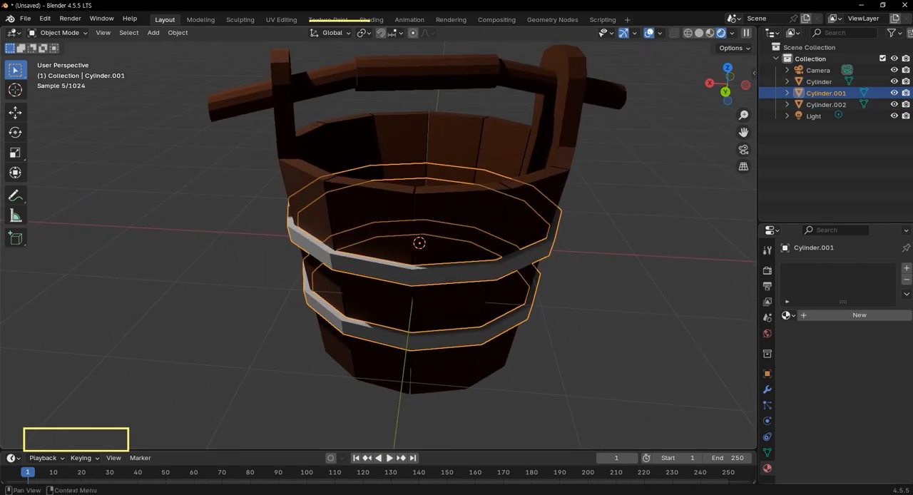
click(859, 315)
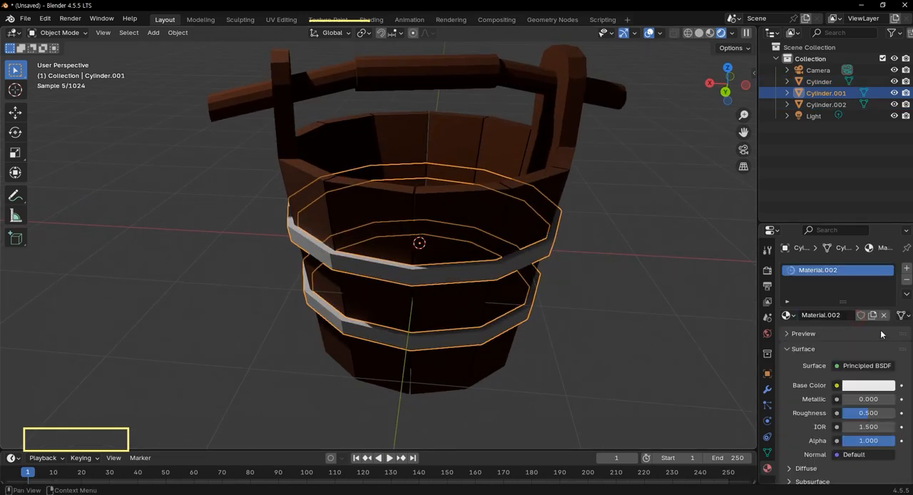
click(886, 386)
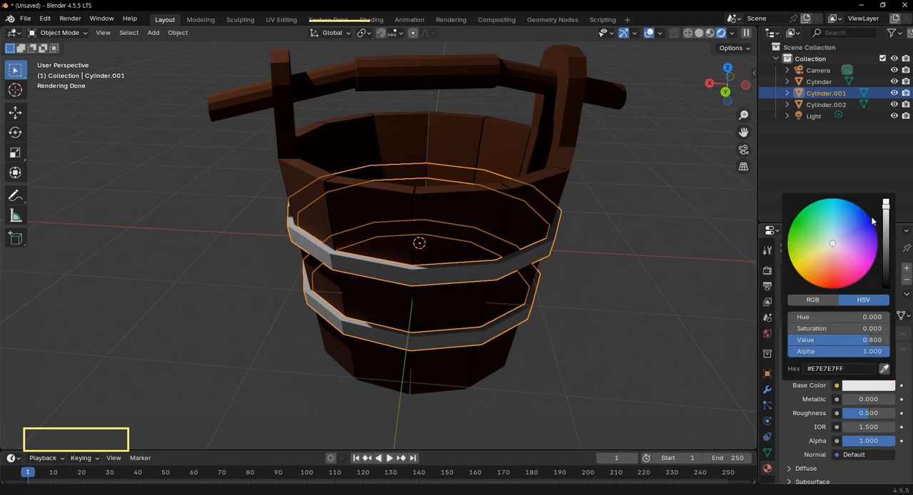
drag(885, 204, 886, 260)
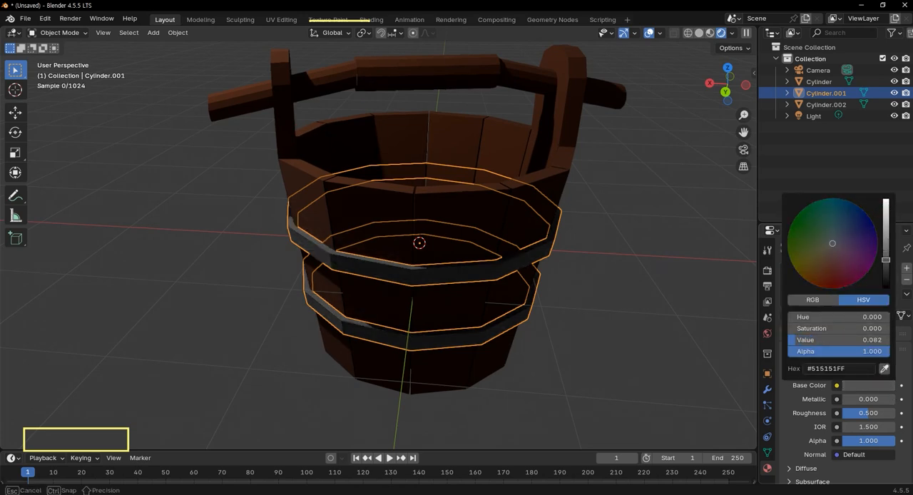
drag(827, 246, 814, 266)
drag(886, 259, 886, 222)
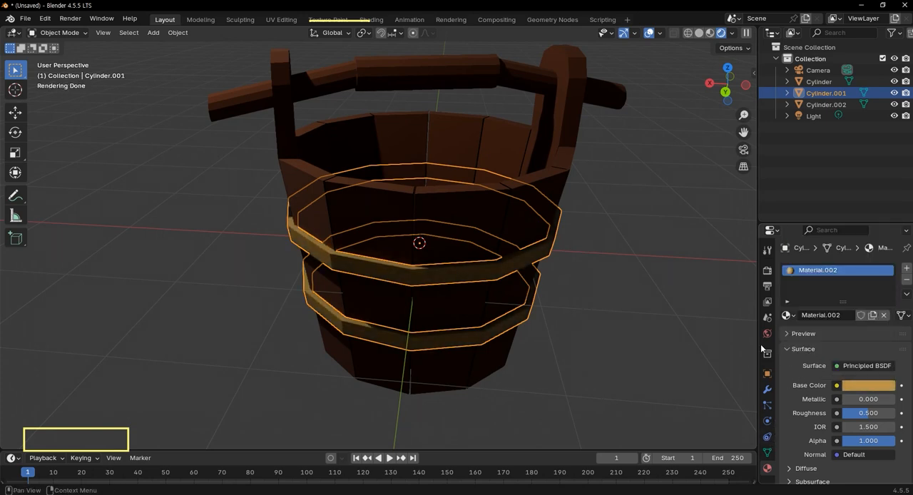
Set the band material's roughness to 1.000 and its IOR to 1.000.
scroll(640, 323, down, 2)
middle_drag(619, 411, 630, 393)
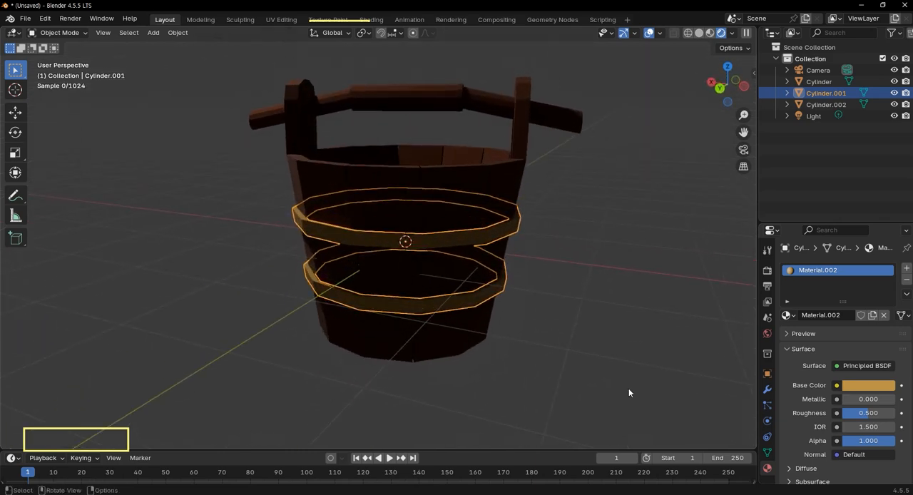
drag(868, 417, 896, 417)
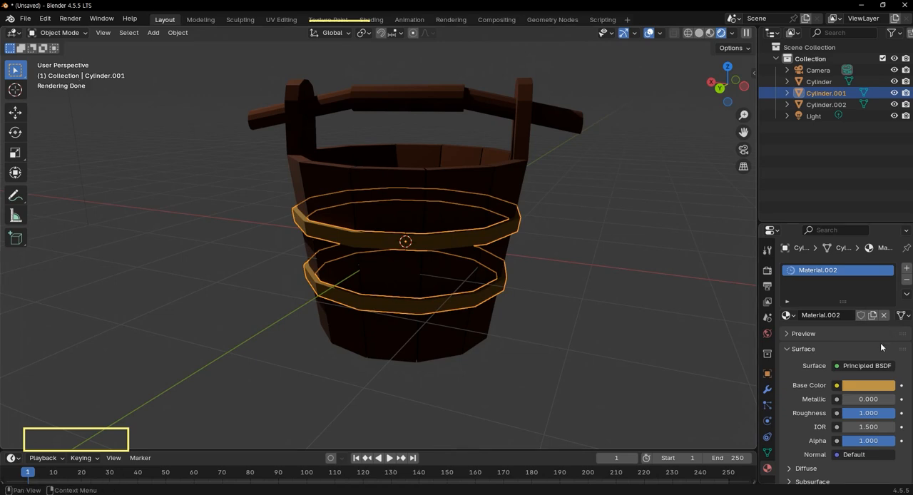
scroll(873, 336, down, 3)
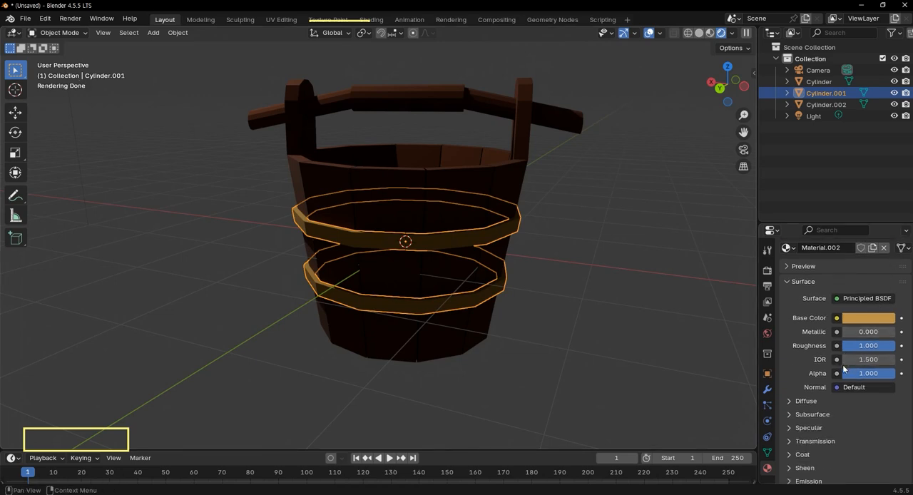
drag(867, 360, 827, 360)
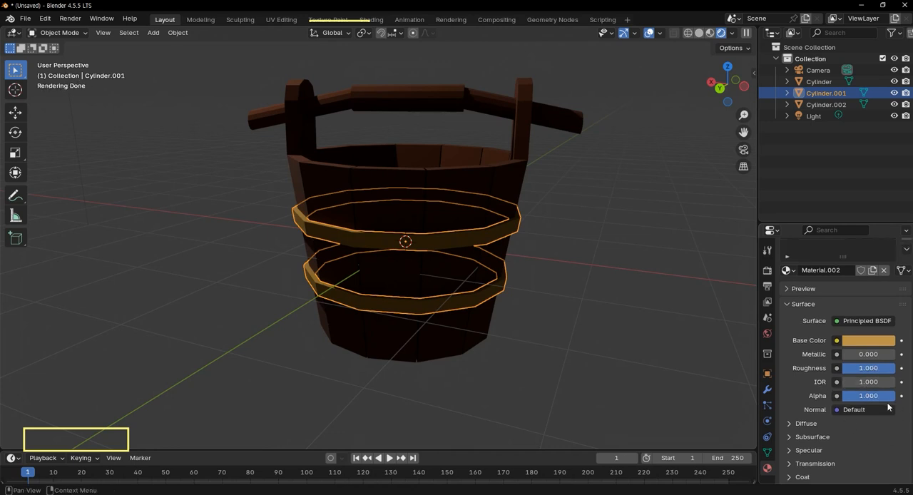
Try a diffuse roughness of 0.982 on the band material and reset it to 0.000.
scroll(850, 405, down, 3)
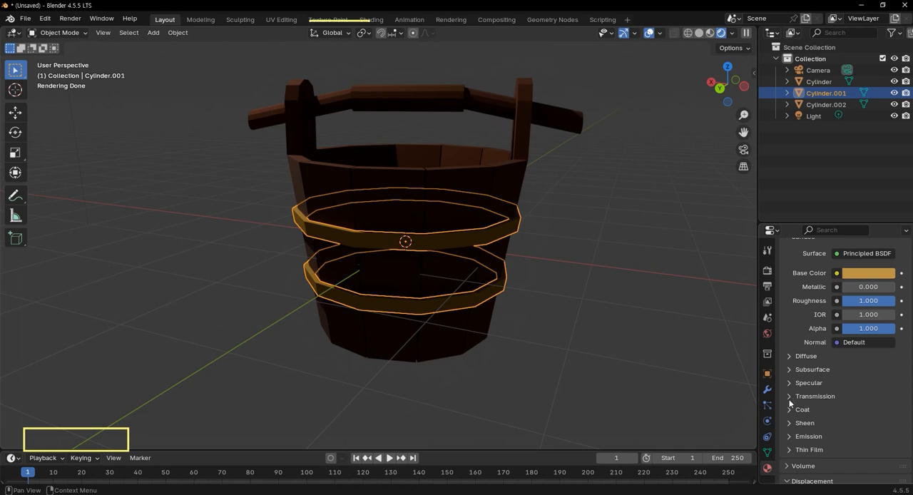
click(792, 357)
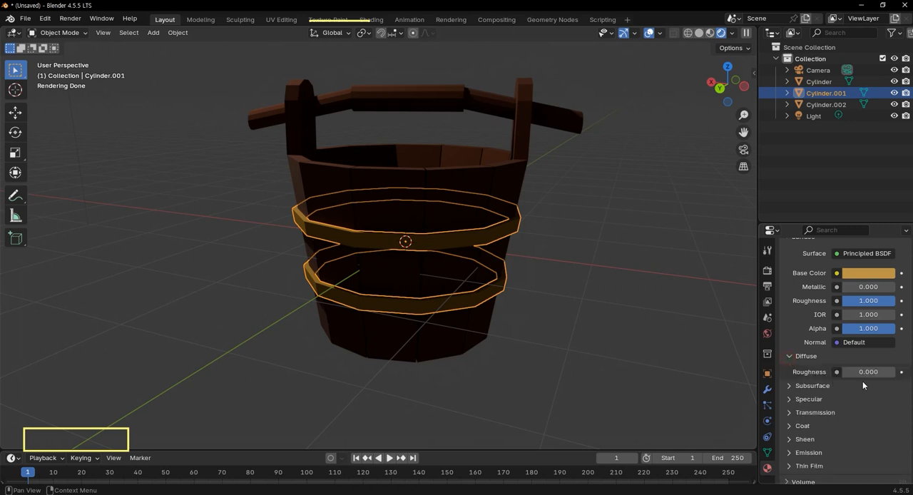
drag(856, 371, 894, 371)
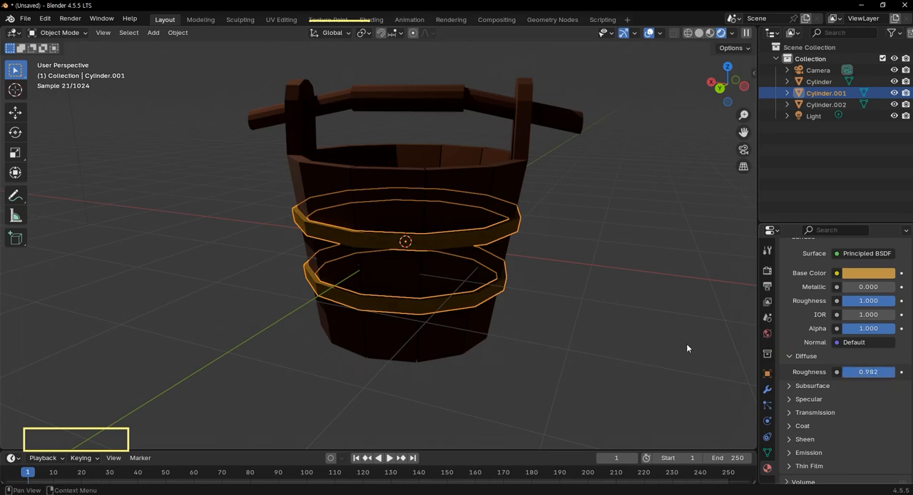
scroll(494, 261, up, 3)
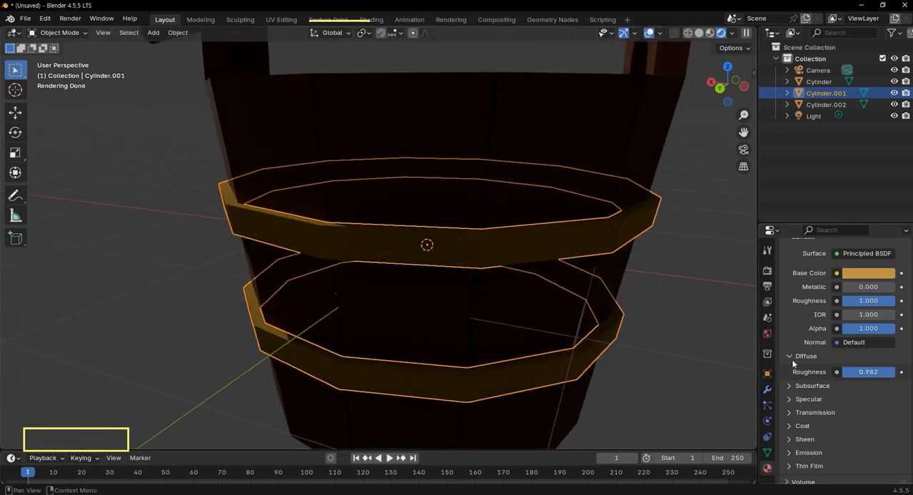
drag(881, 378, 841, 373)
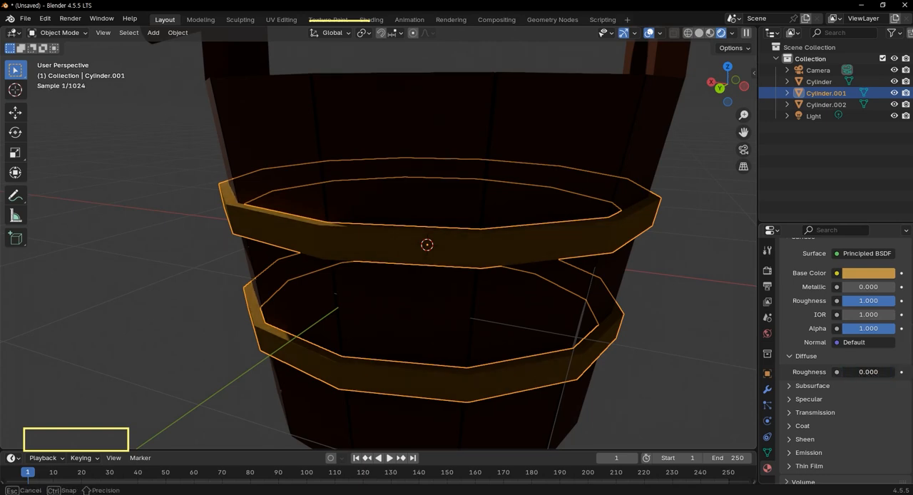
scroll(872, 402, down, 2)
click(793, 318)
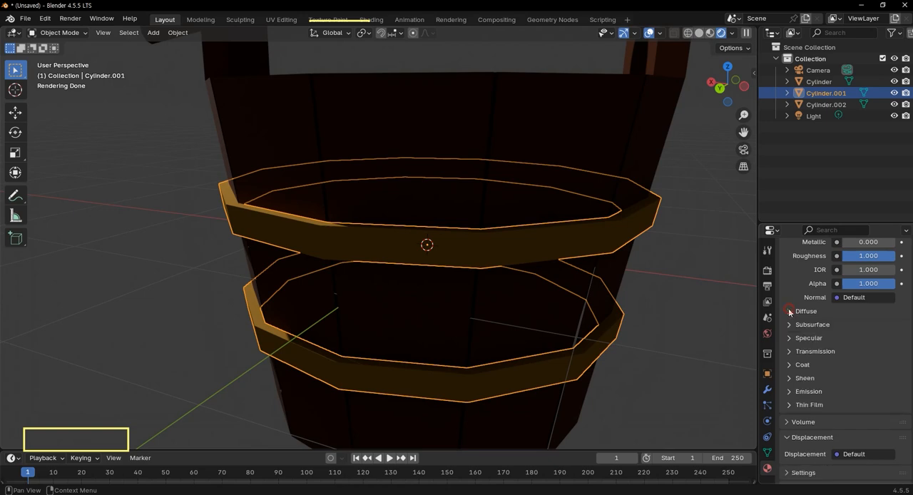
Give the band material a coat with a weight of about 0.232.
click(795, 365)
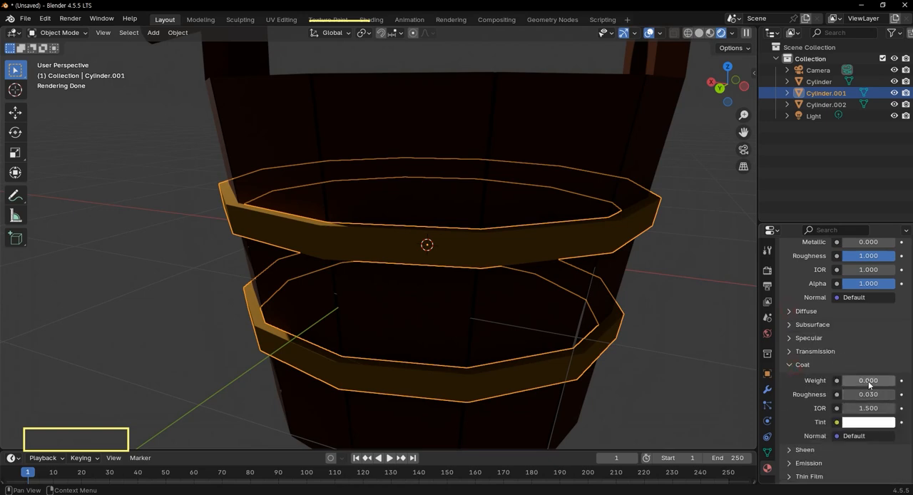
drag(850, 384, 866, 384)
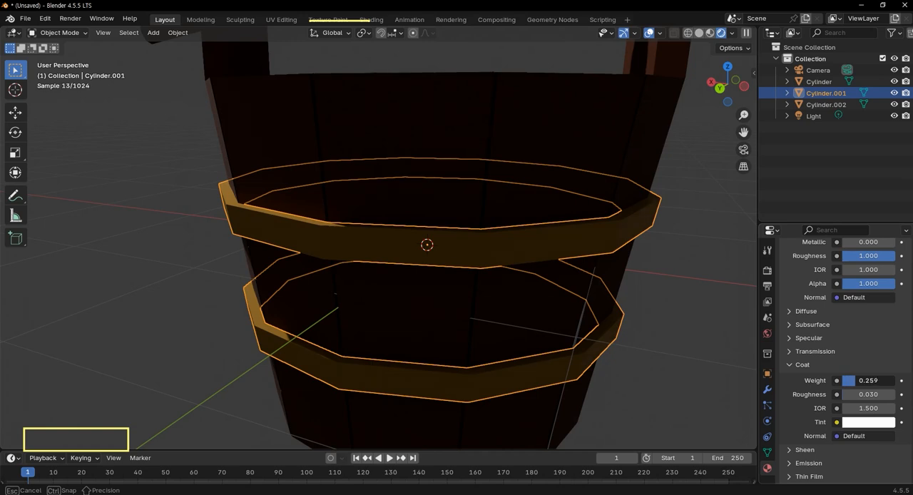
drag(860, 380, 854, 380)
Tint the band material's coat grayish tan with hue 0.125, saturation 0.446 and value 0.275, and deselect the bands.
click(877, 423)
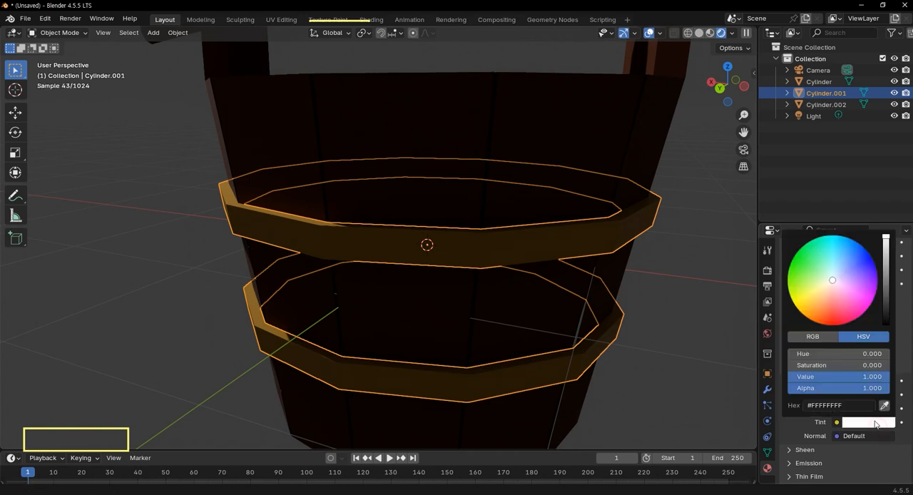
drag(829, 287, 824, 288)
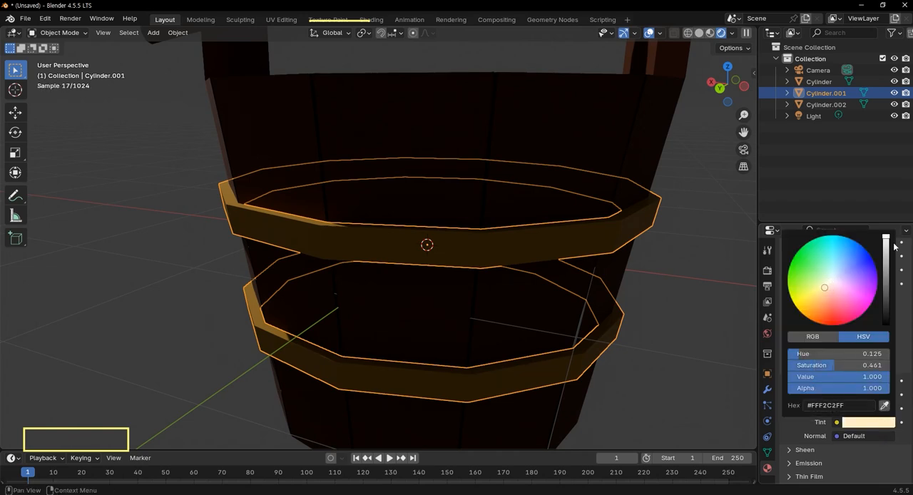
drag(883, 243, 885, 275)
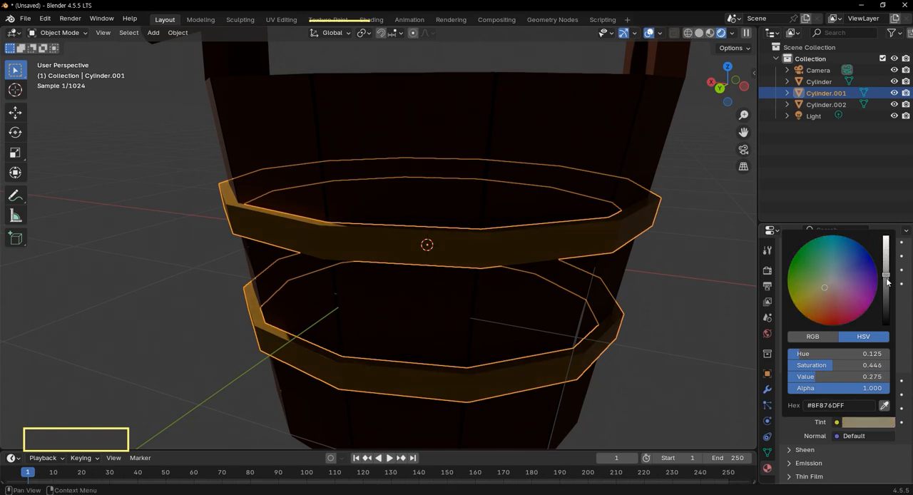
click(686, 330)
scroll(631, 293, down, 4)
middle_drag(567, 307, 523, 305)
scroll(704, 190, down, 2)
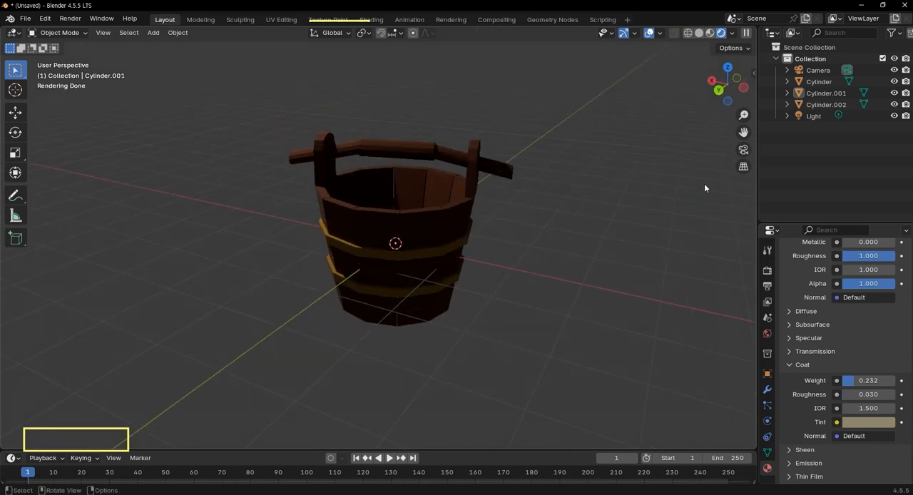
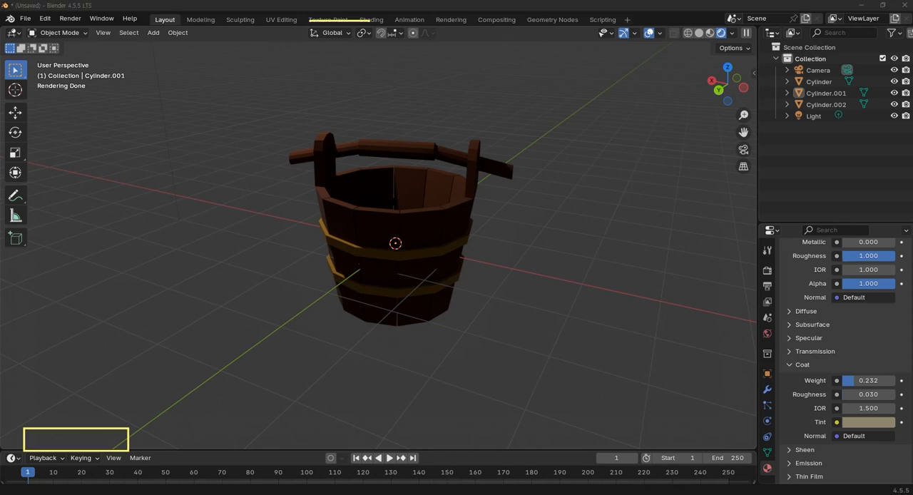
Parent the bucket body and bands to the handle using the Object parent type.
scroll(692, 230, down, 2)
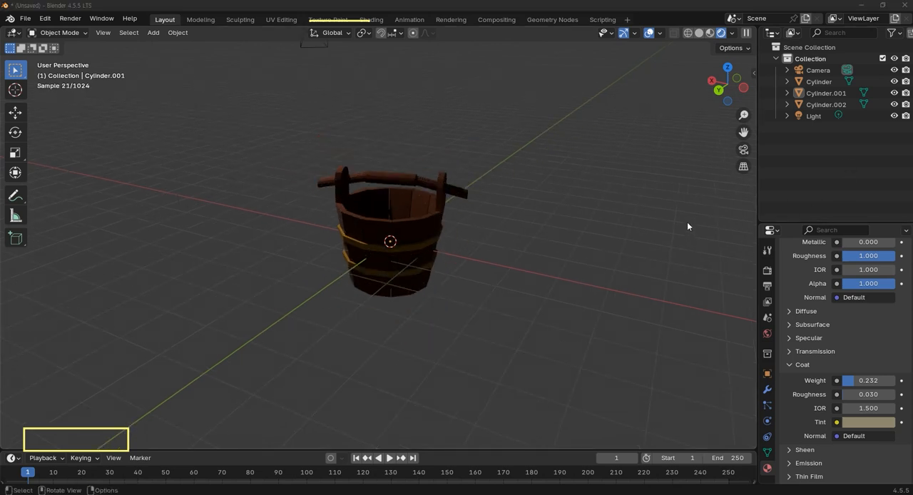
key(KP_1)
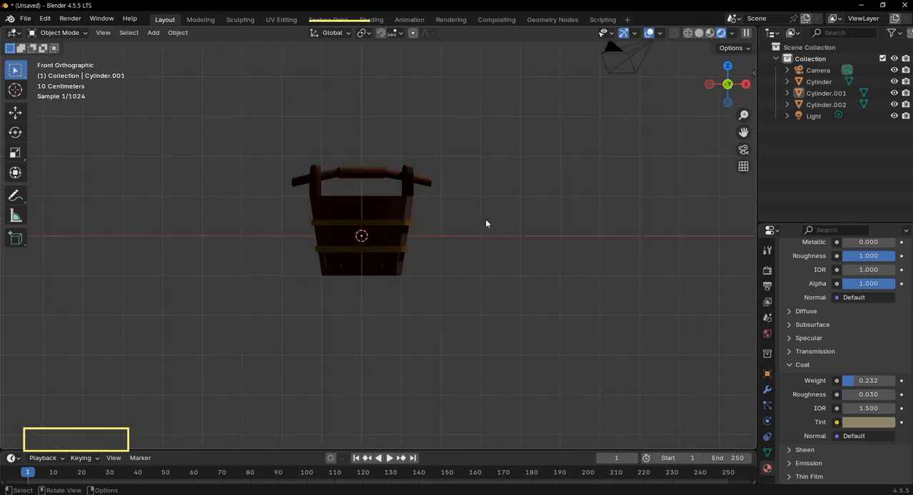
click(380, 209)
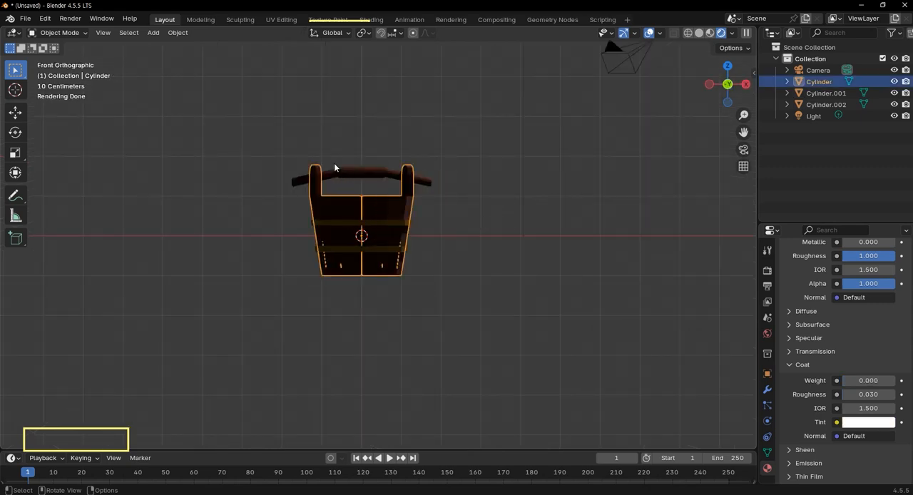
drag(249, 137, 488, 313)
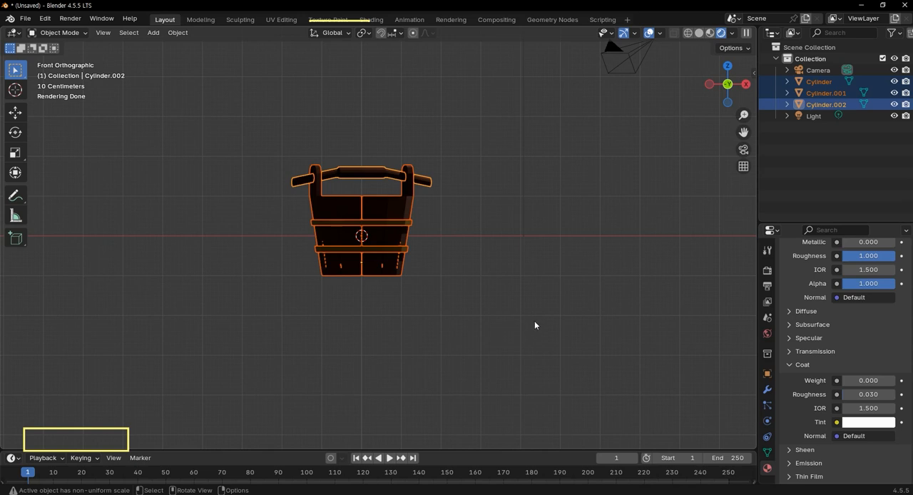
drag(444, 294, 252, 97)
key(ctrl+p)
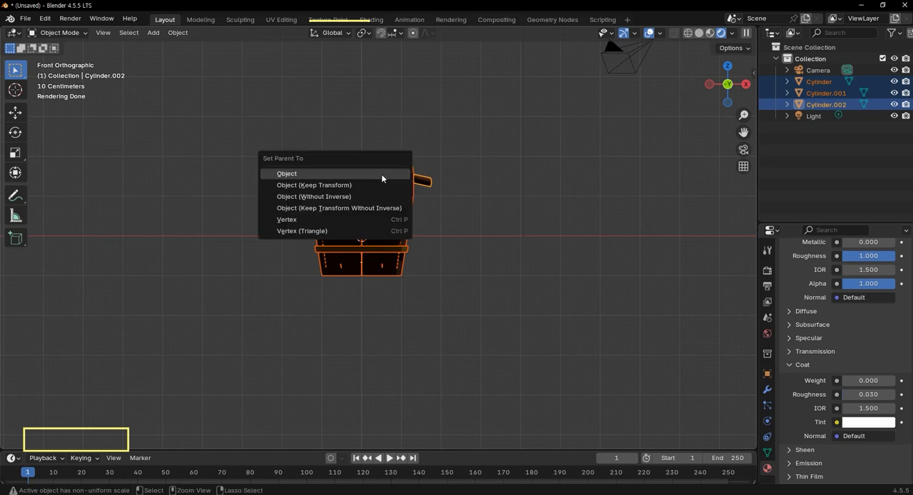
click(381, 174)
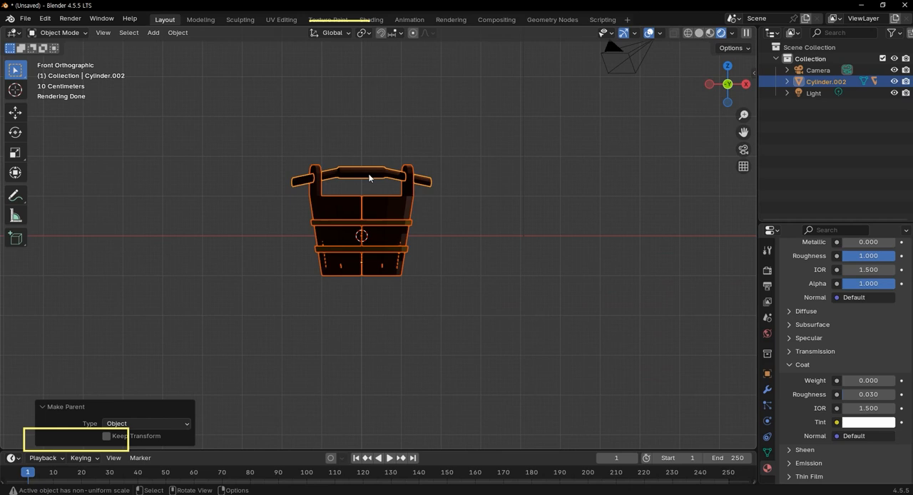
Move the handle with its parented bucket parts up about 1.02 m along Z and about -3.55 m along X.
click(370, 177)
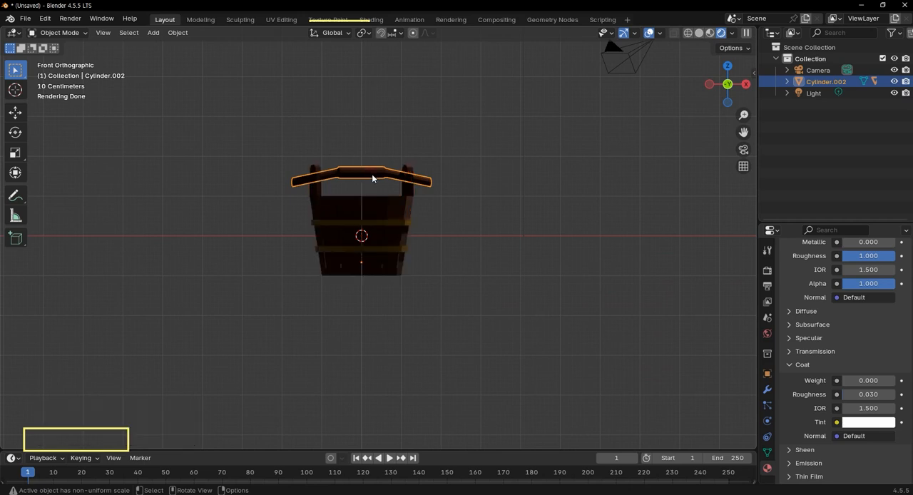
key(g)
key(z)
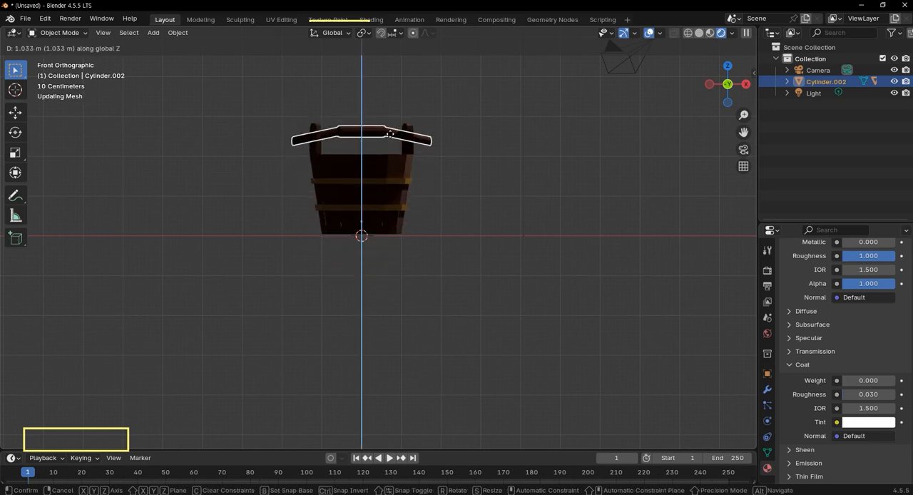
click(391, 137)
key(g)
key(x)
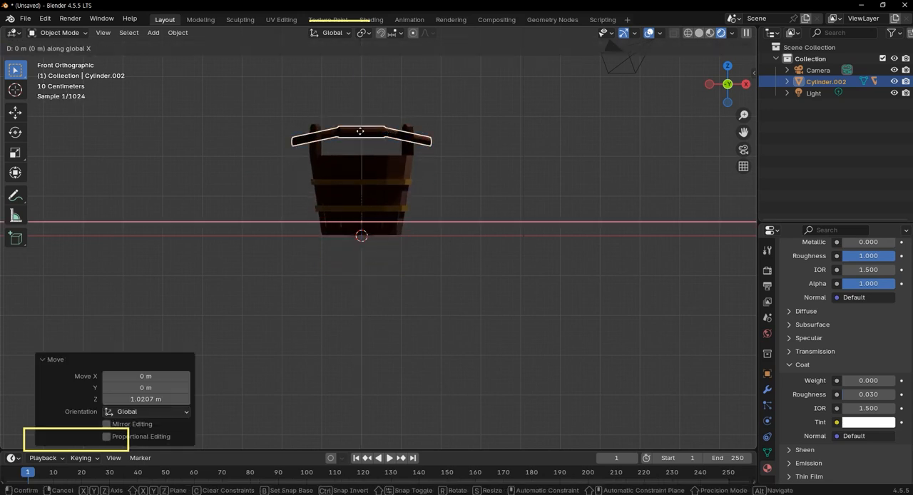
click(242, 126)
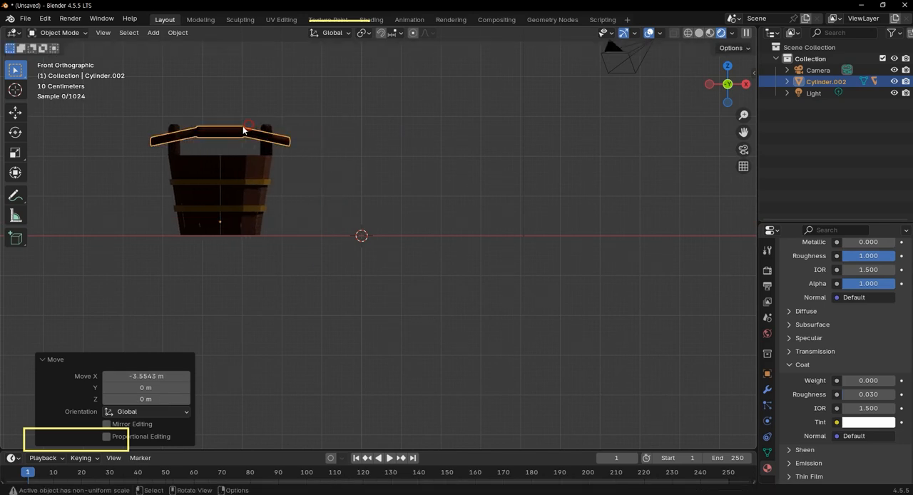
Add a 2 m cube at the world origin and raise it about 1.02 m along Z to rest on the ground line.
middle_drag(432, 246, 377, 285)
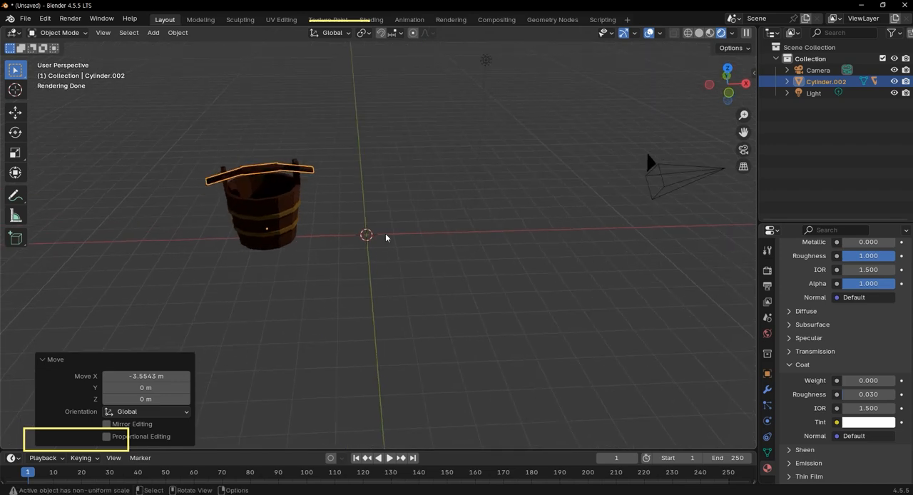
key(shift+a)
mouse_move(386, 235)
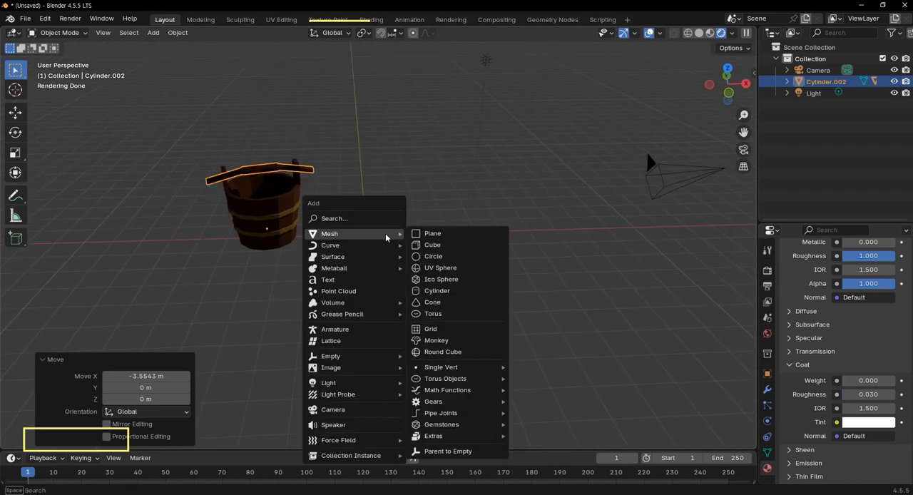
click(488, 245)
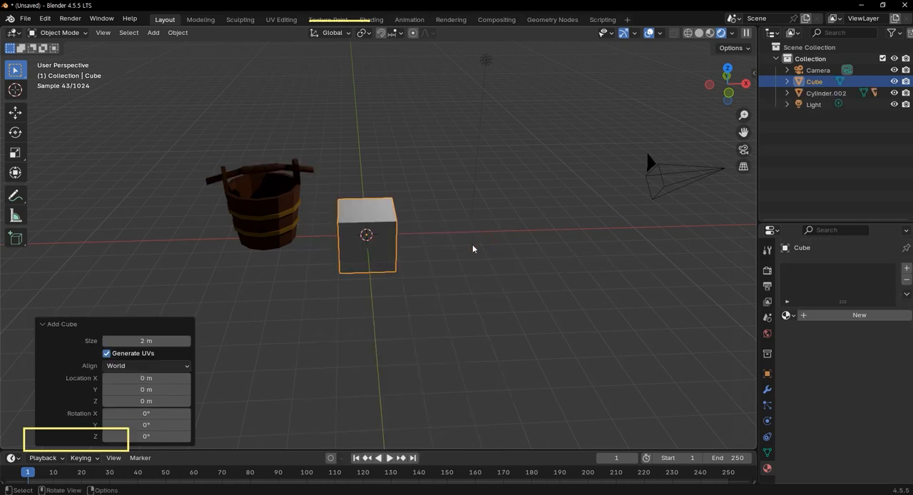
key(KP_1)
key(g)
key(z)
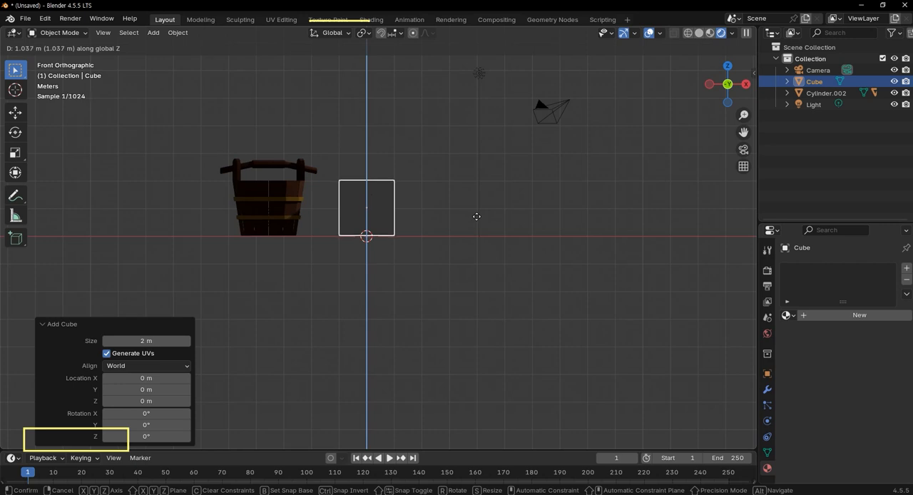
click(476, 217)
scroll(707, 39, up, 2)
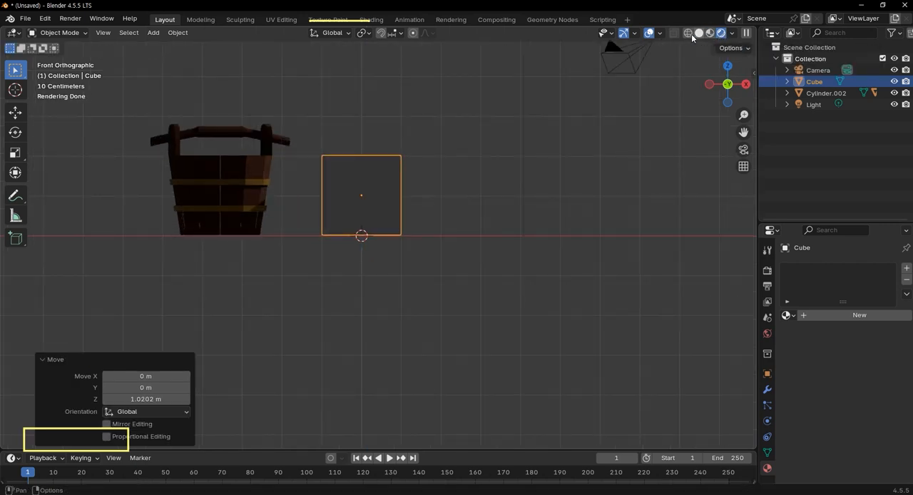
Switch the viewport to solid shading and set the cube's origin to the 3D cursor at its base.
click(699, 33)
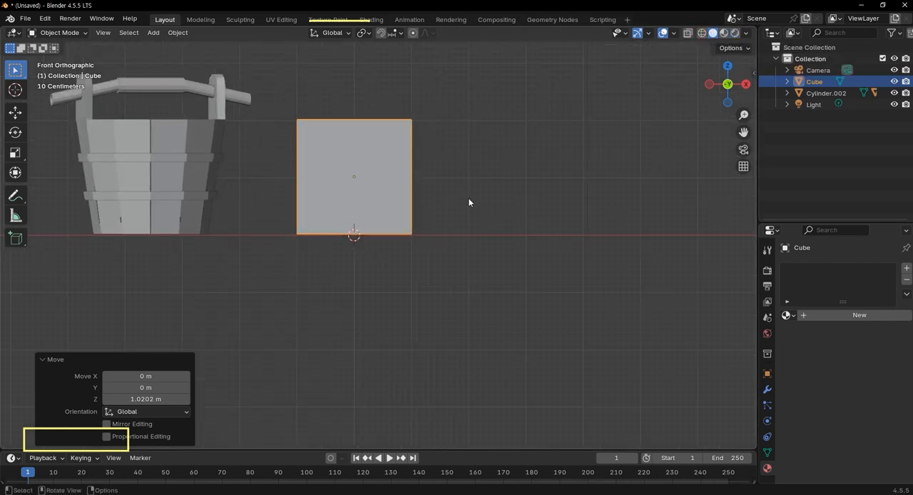
right_click(386, 195)
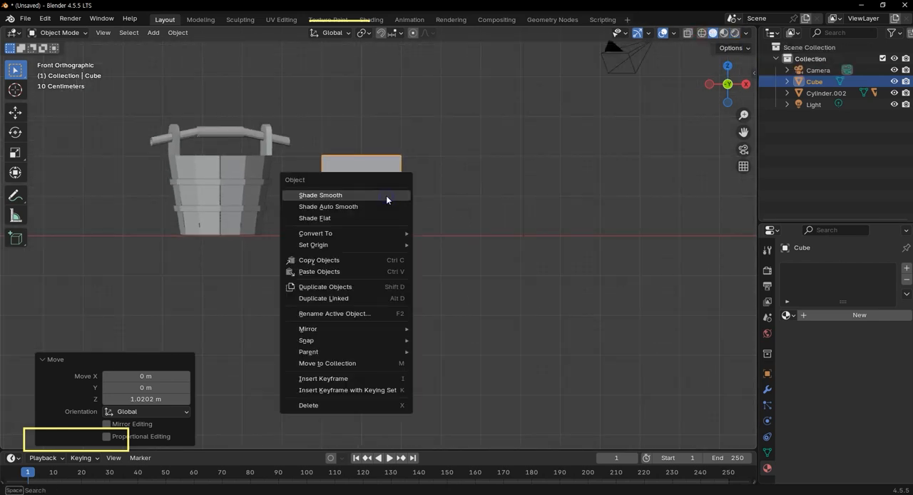
mouse_move(380, 249)
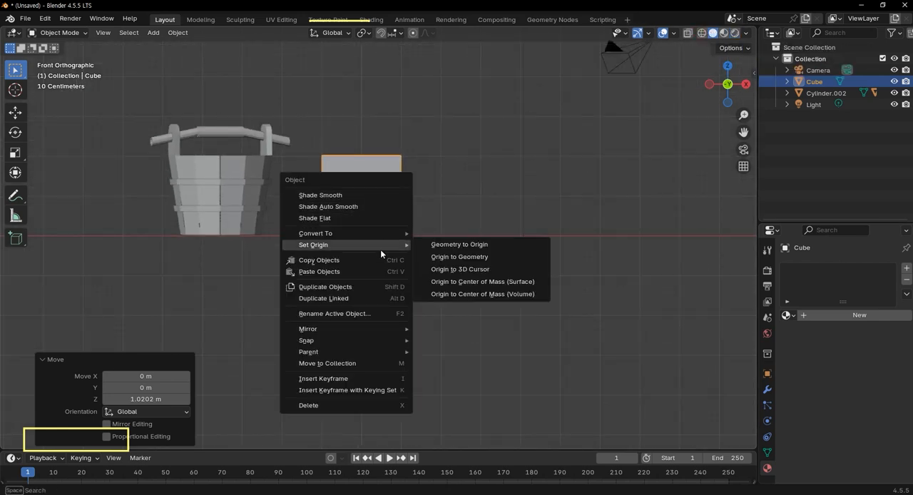
click(463, 269)
scroll(457, 266, down, 1)
scroll(350, 168, up, 1)
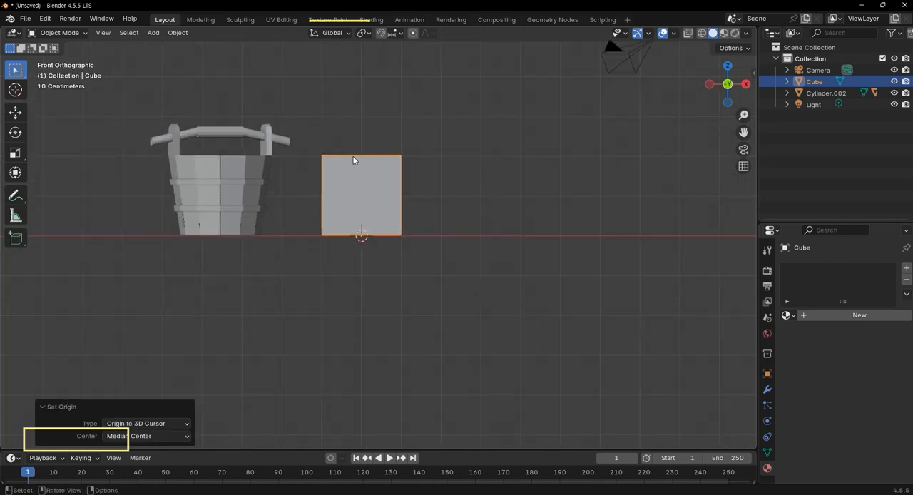
Scale the cube up uniformly from its base by about 1.421 and again by about 1.326.
key(s)
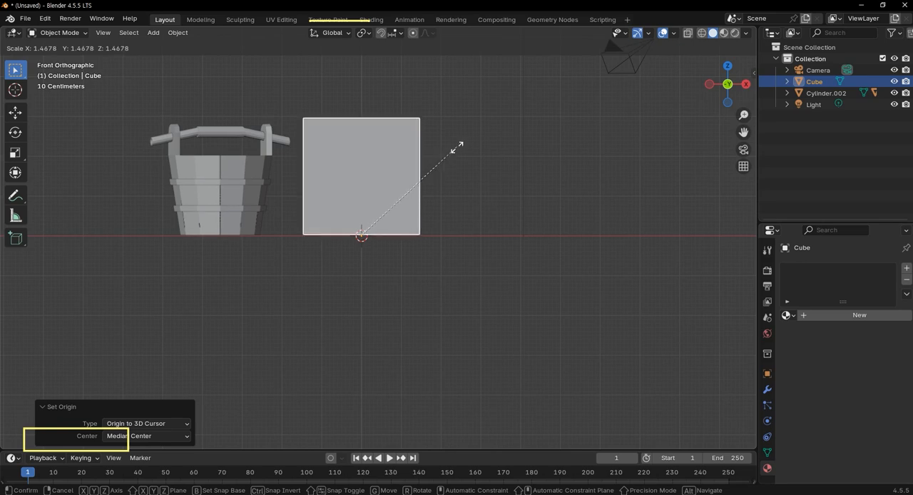
click(450, 146)
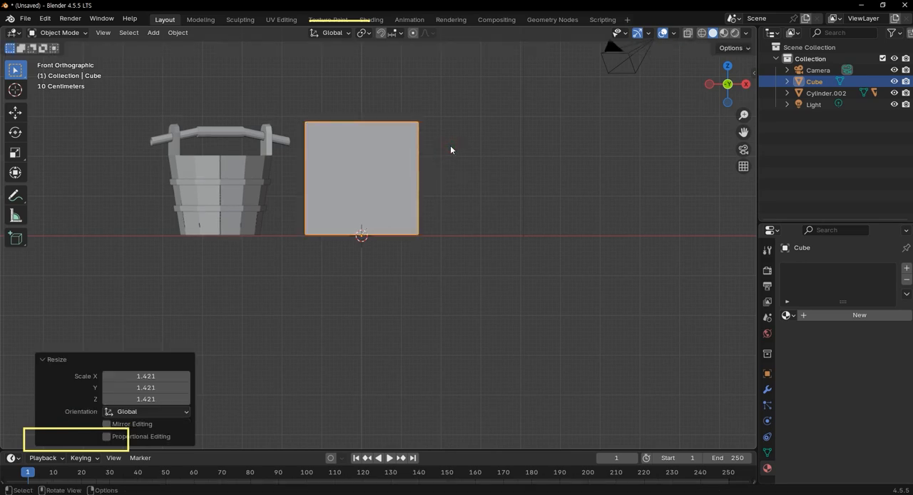
key(s)
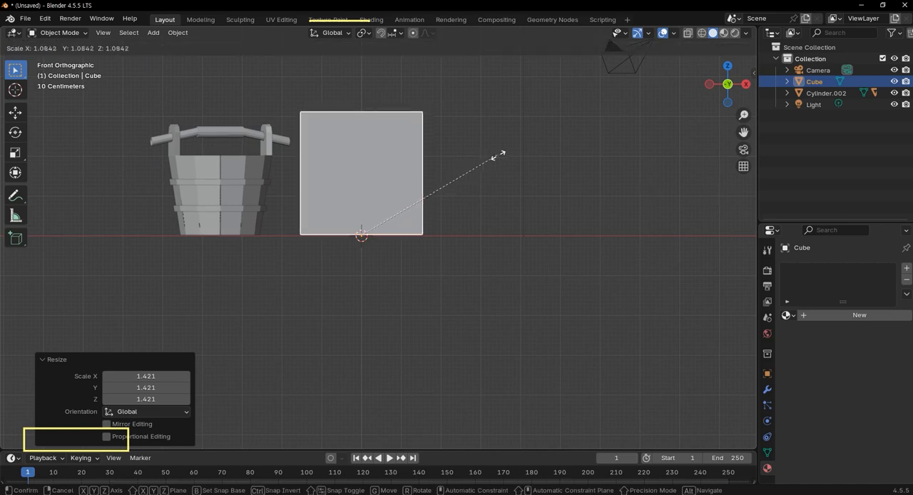
click(539, 163)
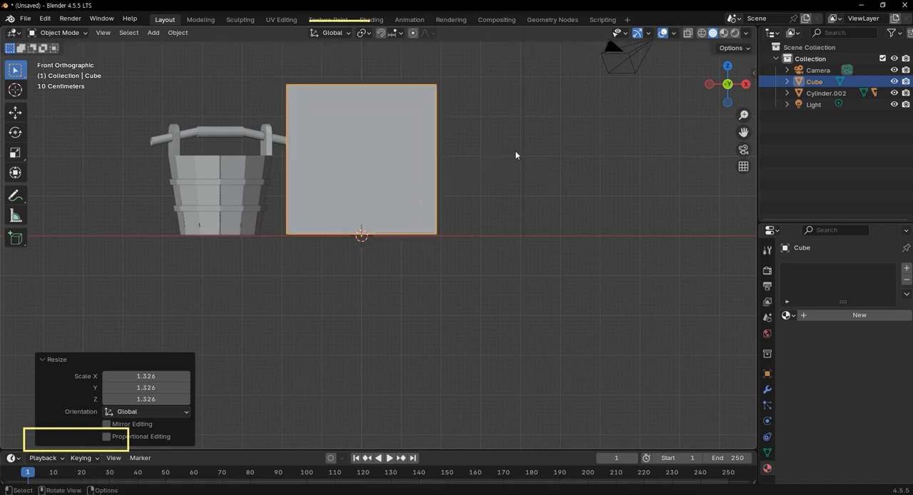
key(g)
key(x)
key(z)
key(Escape)
Stretch the cube along Z by a factor of about 1.566 to make a tall block.
key(s)
key(z)
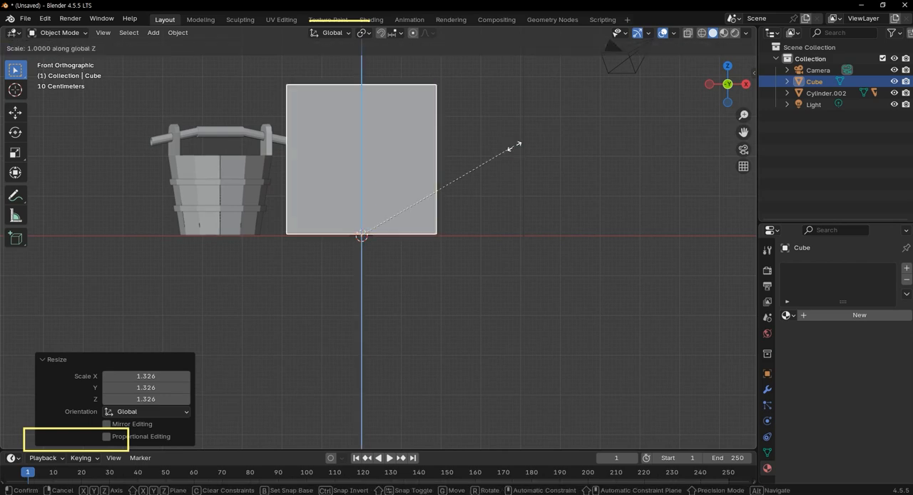
click(549, 33)
scroll(432, 146, down, 3)
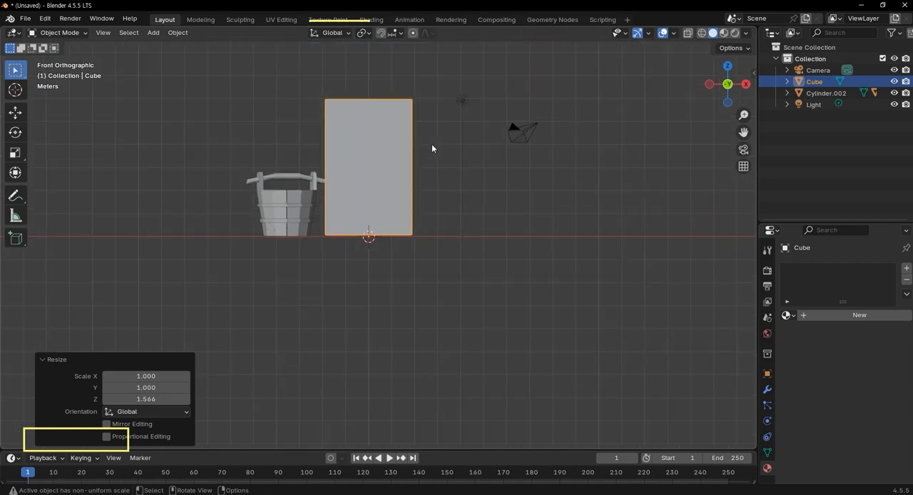
In Edit Mode with X-ray on, select the tall block's four vertical edges.
scroll(416, 145, up, 1)
middle_drag(472, 212, 460, 235)
scroll(435, 123, up, 2)
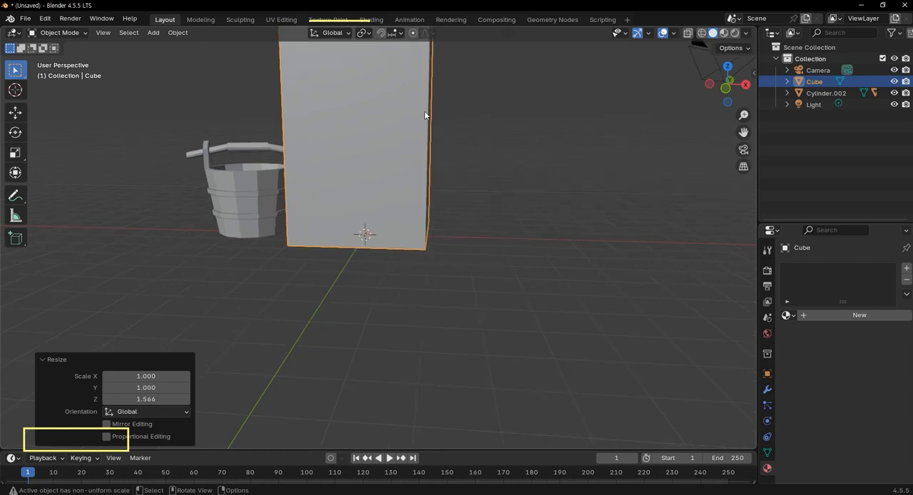
mouse_move(403, 158)
middle_down()
mouse_move(459, 157)
mouse_move(446, 157)
mouse_move(426, 275)
mouse_move(419, 173)
mouse_move(394, 234)
middle_up()
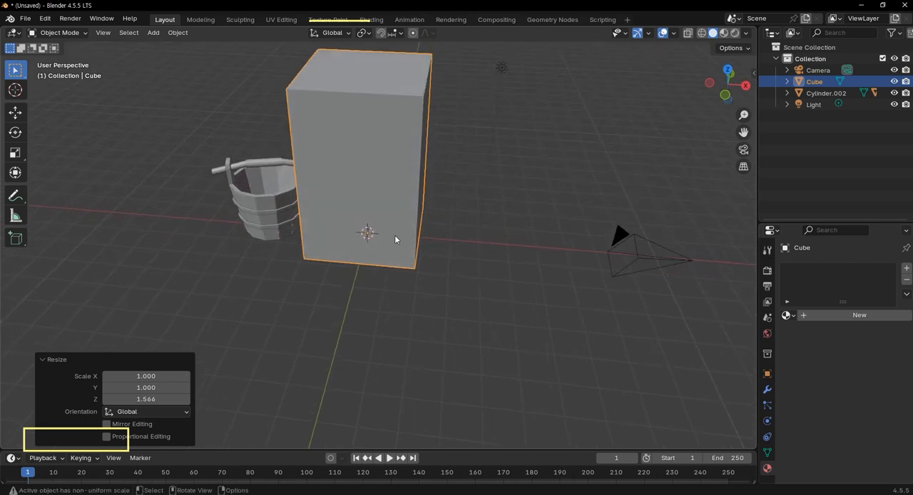
key(Tab)
key(c)
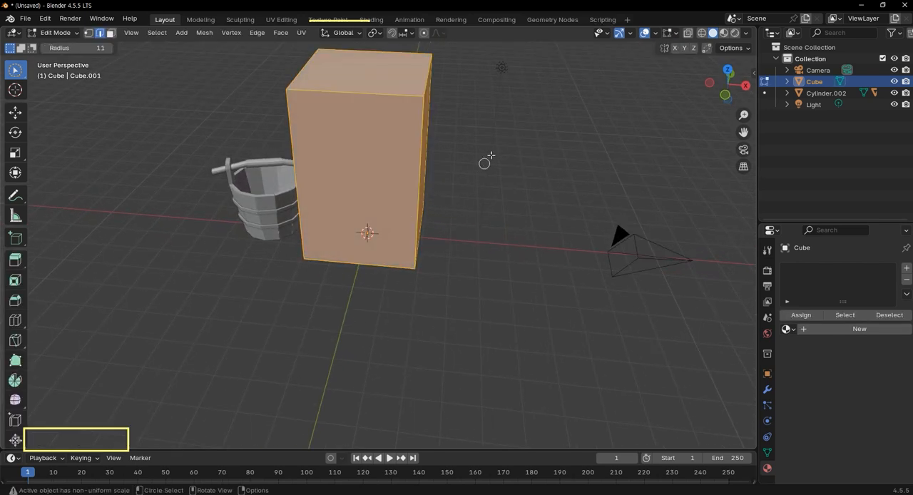
key(KP_1)
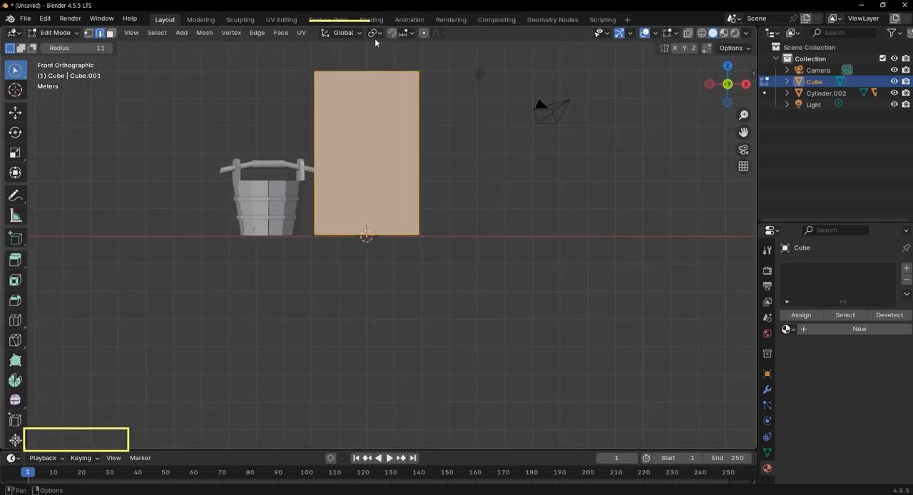
mouse_move(298, 117)
mouse_down()
mouse_move(448, 145)
mouse_move(387, 139)
mouse_move(396, 143)
mouse_up()
key(alt+z)
mouse_move(317, 133)
mouse_down()
mouse_move(517, 167)
mouse_move(507, 164)
mouse_up()
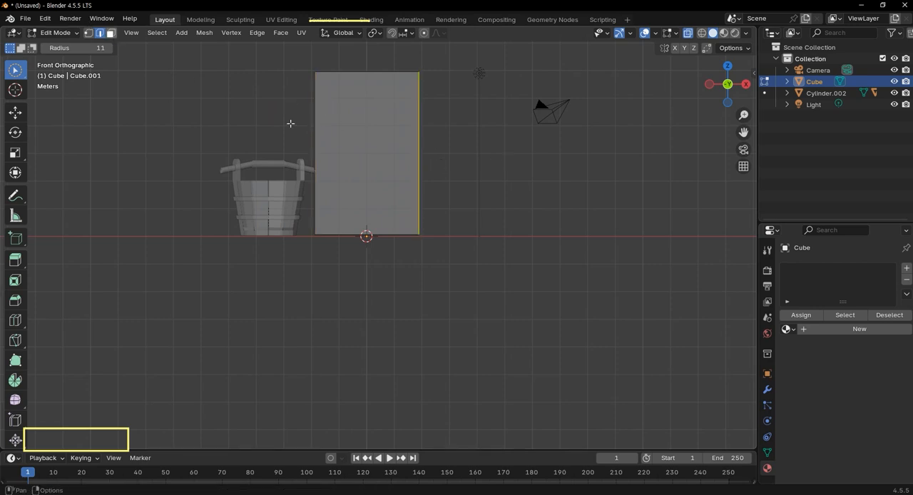
middle_drag(542, 218, 505, 317)
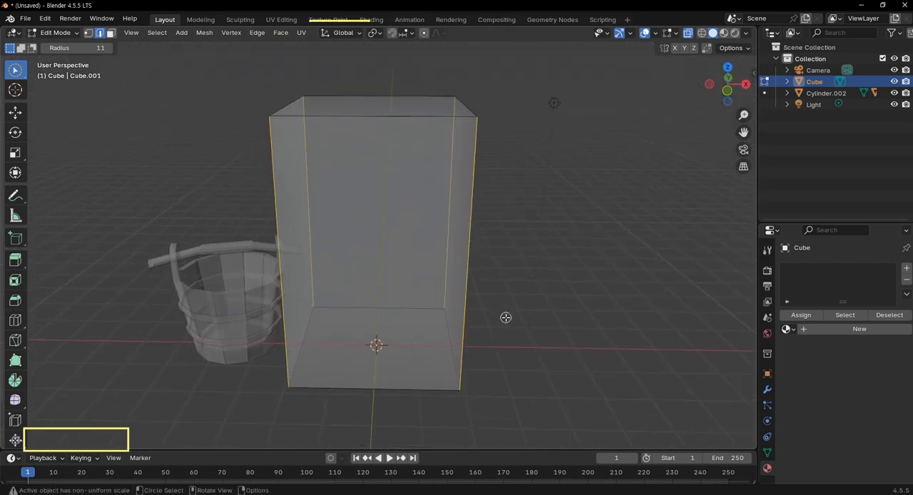
Bevel the four vertical edges with a width of 0.75 m and 2 segments, and clear the selection.
key(ctrl+b)
scroll(583, 299, up, 1)
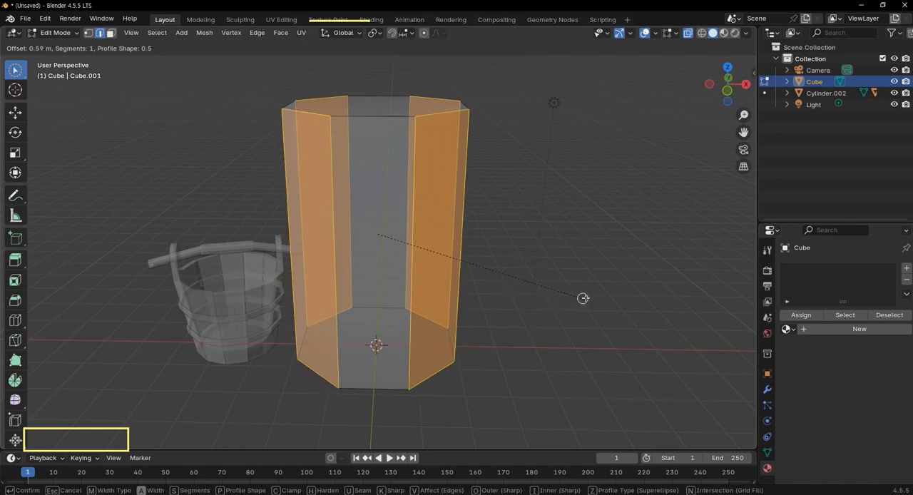
click(146, 264)
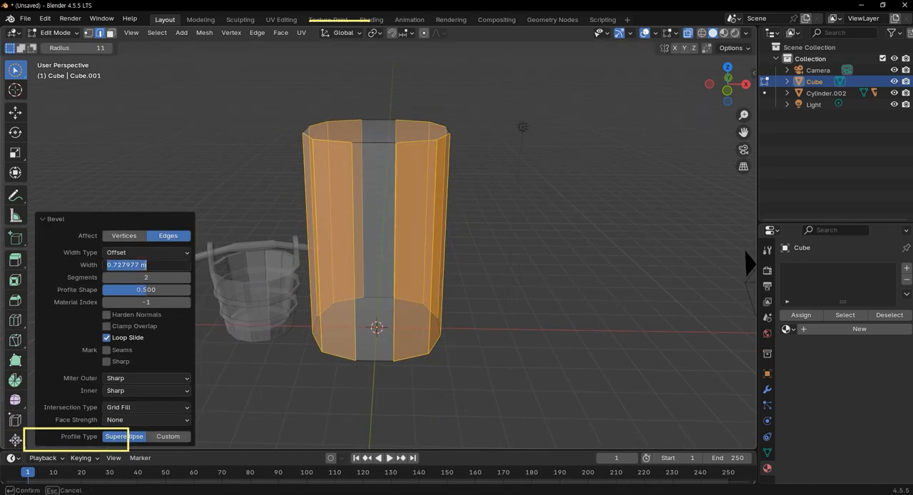
text(0.75)
key(Tab)
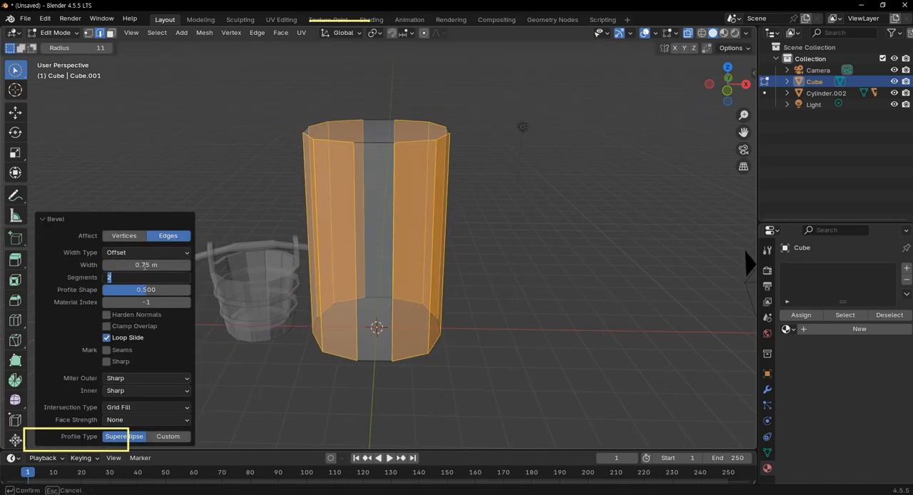
key(Return)
middle_drag(354, 250, 494, 260)
middle_drag(465, 218, 520, 319)
click(306, 122)
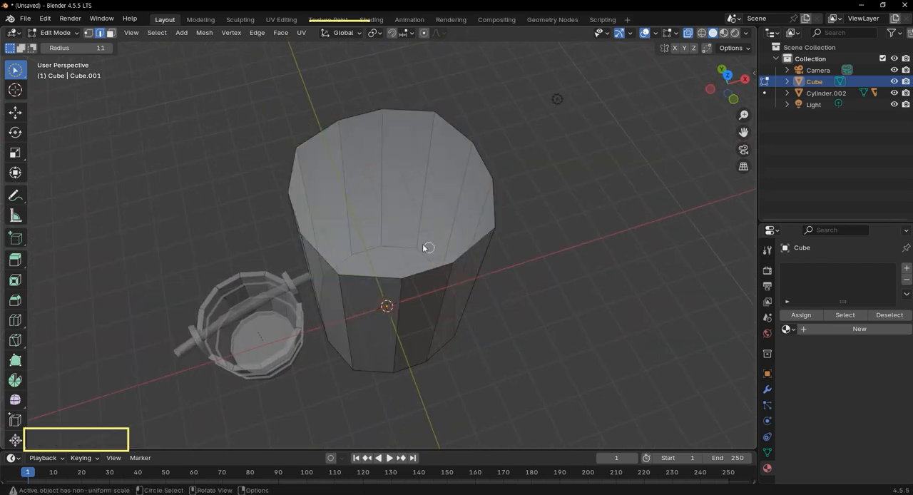
Select the tall block's top and bottom faces and inset both by about 0.2 m.
key(3)
click(390, 190)
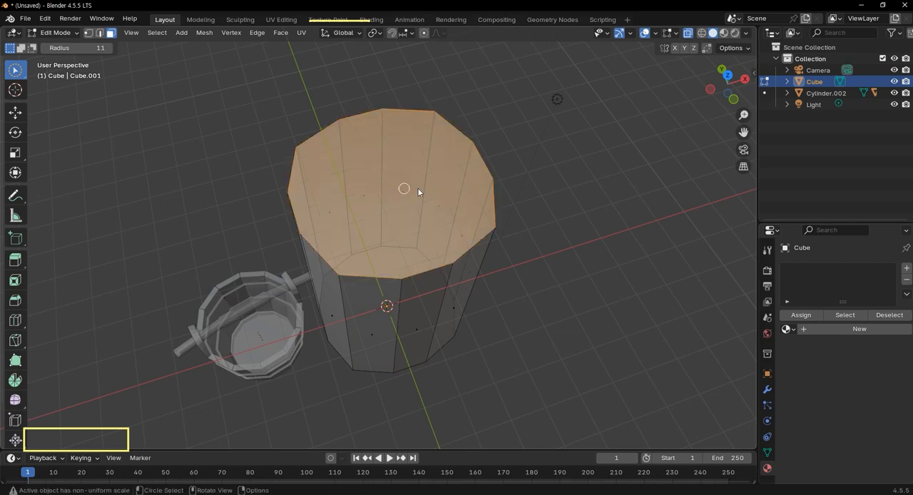
key(KP_1)
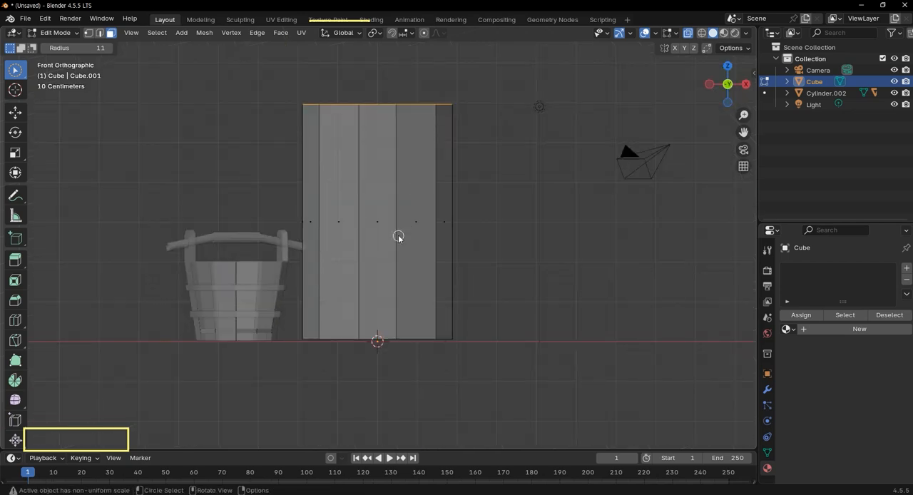
scroll(417, 276, down, 3)
middle_drag(417, 276, 406, 261)
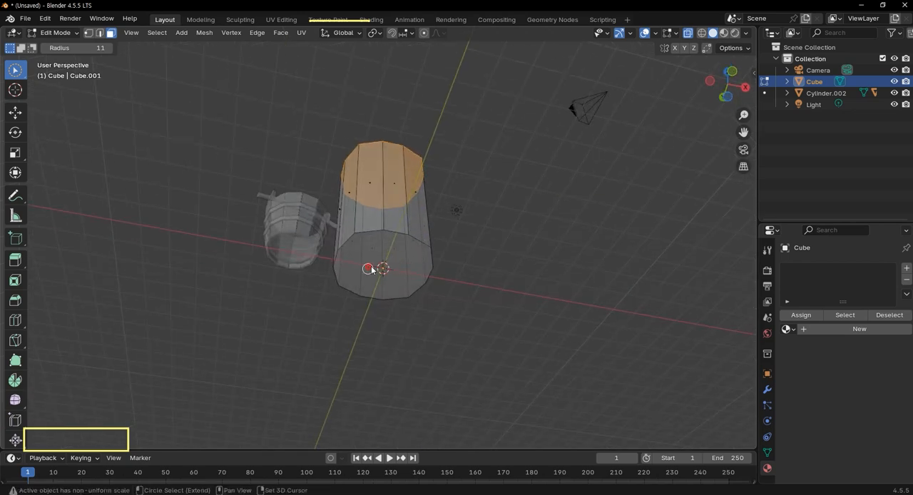
shift+click(370, 269)
middle_drag(483, 182, 471, 231)
key(KP_1)
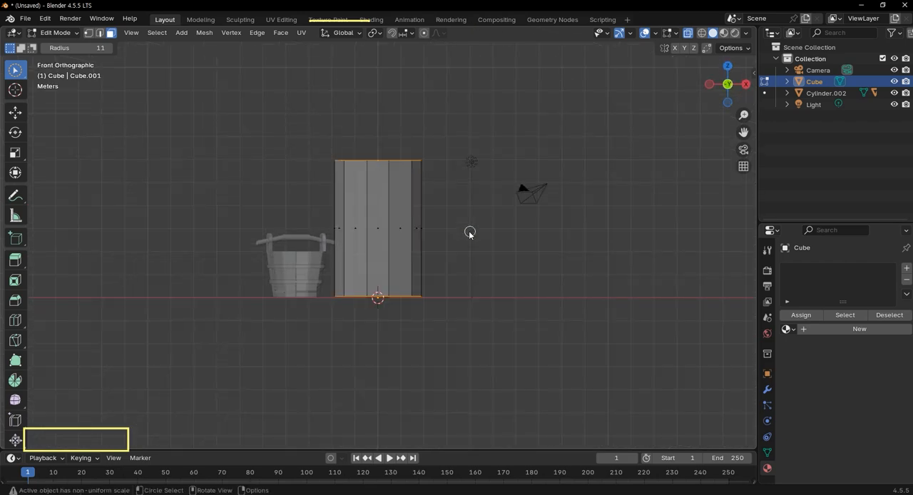
scroll(433, 166, up, 4)
key(i)
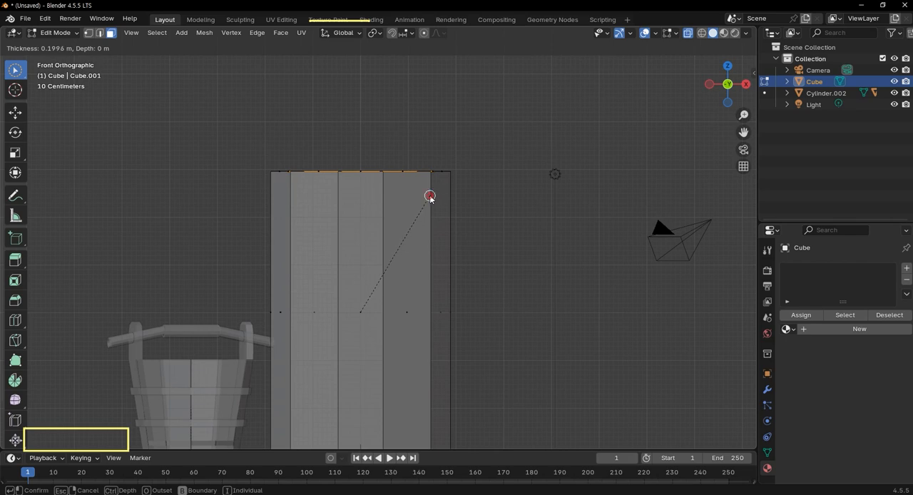
click(430, 196)
Extrude the two inset end faces as individual faces inward, with an offset of about -0.0823 m.
middle_drag(488, 150, 398, 291)
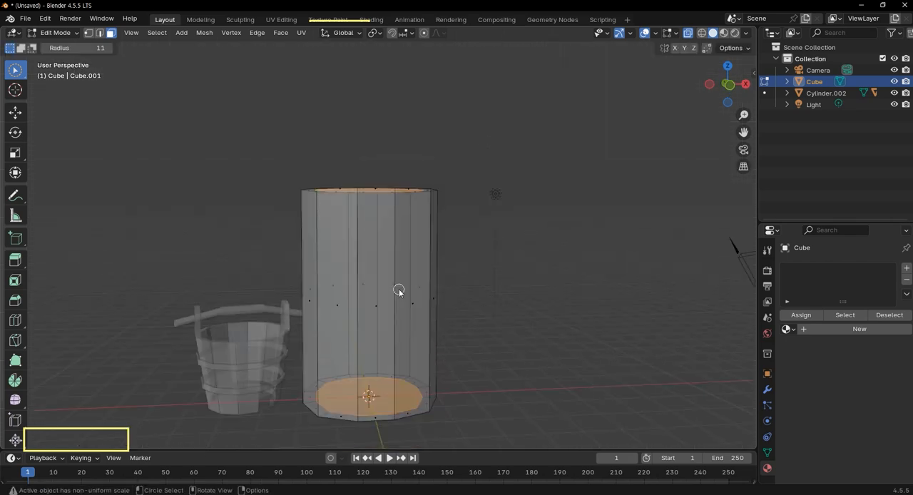
key(alt+e)
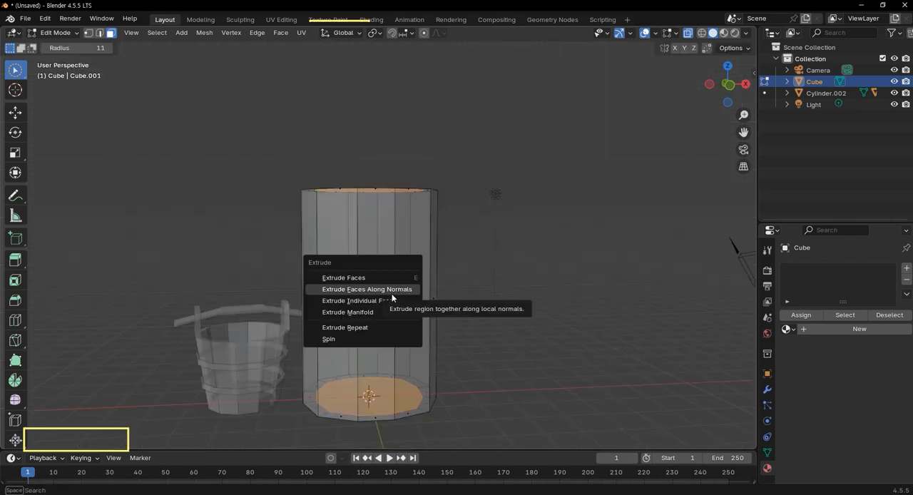
click(392, 300)
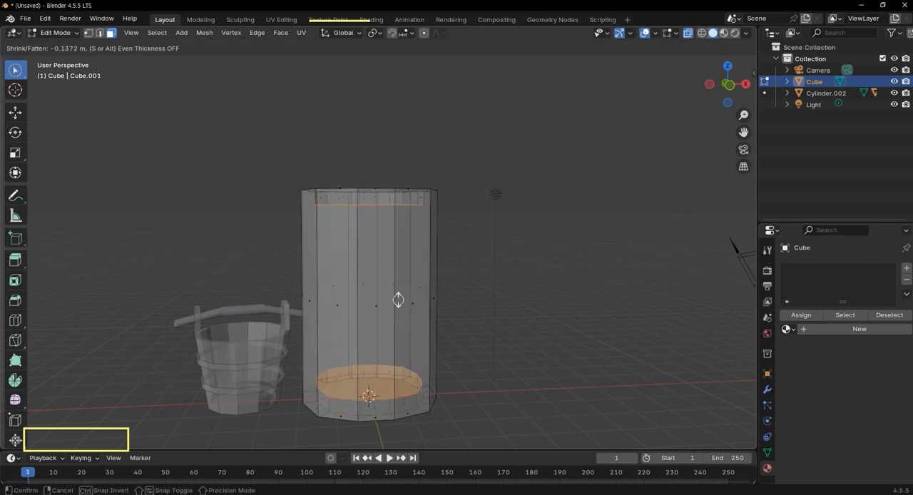
click(399, 297)
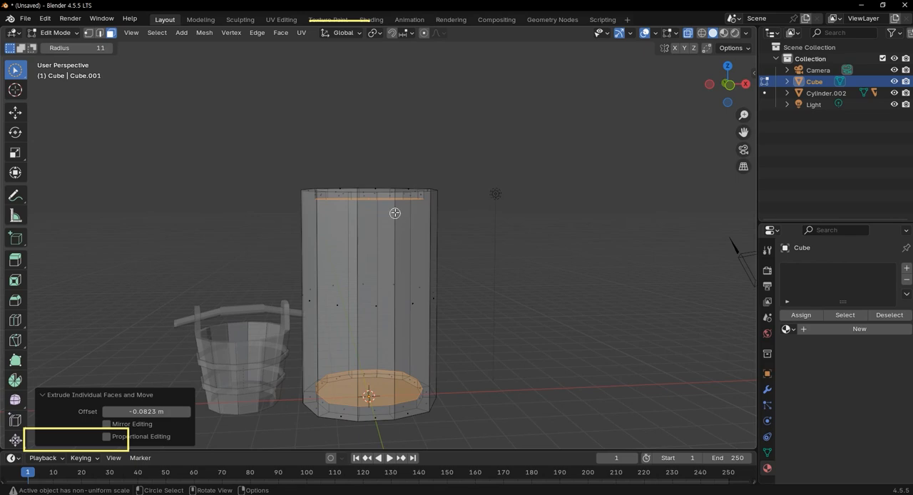
mouse_move(399, 206)
middle_down()
mouse_move(387, 250)
mouse_move(367, 239)
mouse_move(414, 236)
mouse_move(409, 220)
middle_up()
scroll(402, 233, down, 2)
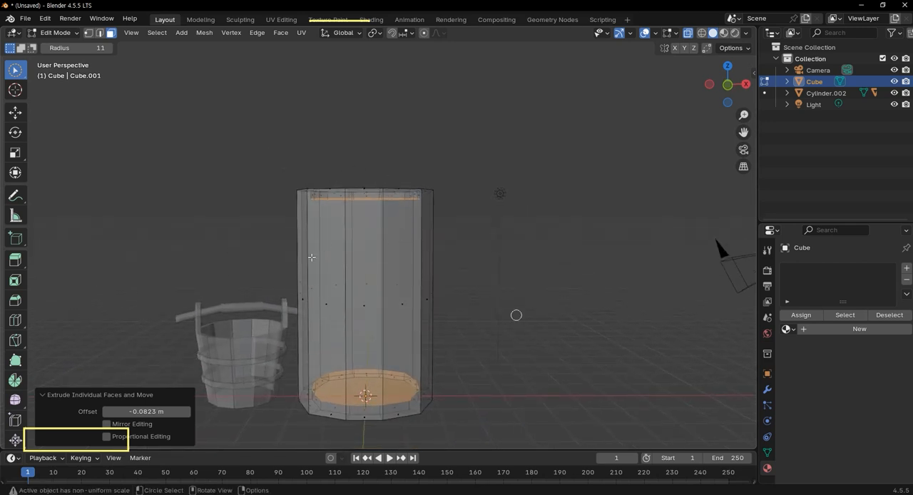
scroll(347, 225, up, 3)
scroll(355, 226, down, 3)
scroll(388, 273, up, 1)
scroll(388, 273, up, 1)
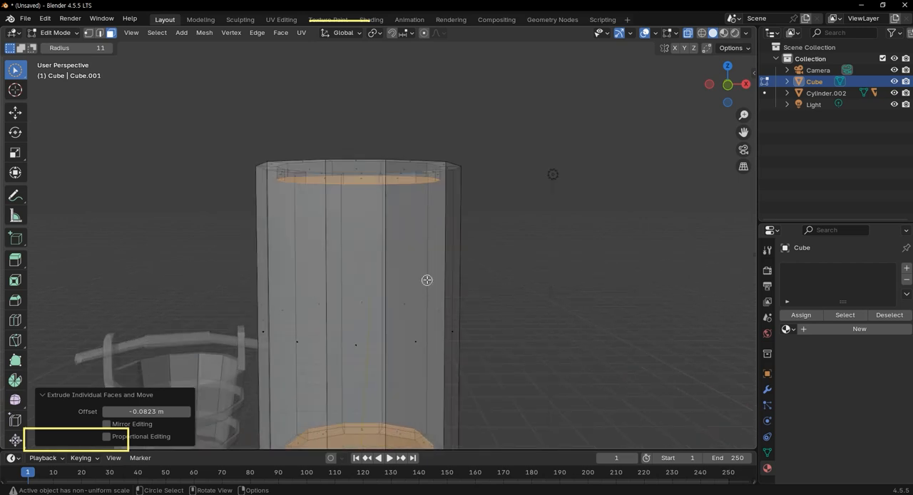
scroll(426, 280, down, 2)
Turn off X-ray and add three evenly spaced horizontal loop cuts around the body's sides.
key(alt+z)
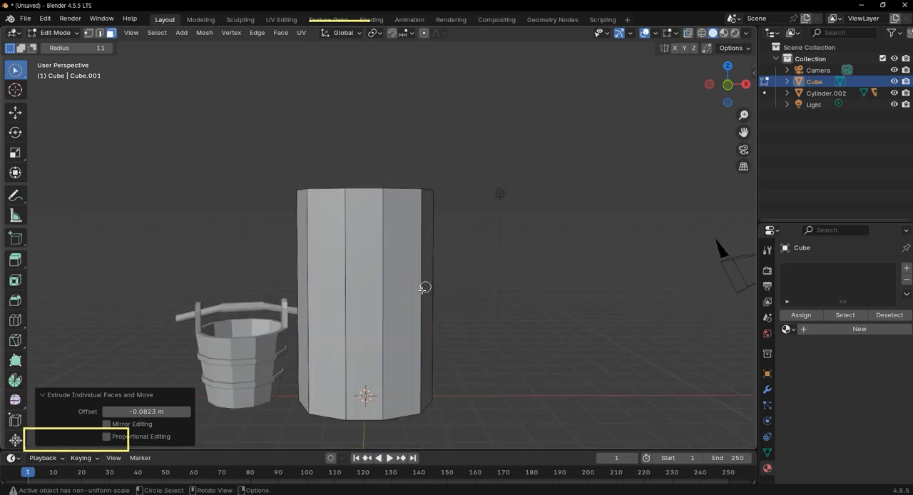
key(ctrl+r)
scroll(373, 297, up, 3)
scroll(373, 298, down, 1)
click(373, 297)
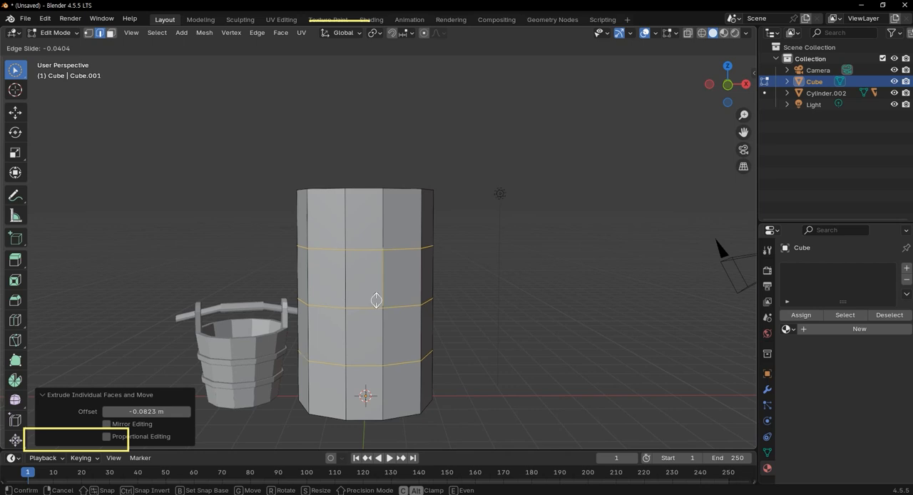
click(376, 300)
click(497, 281)
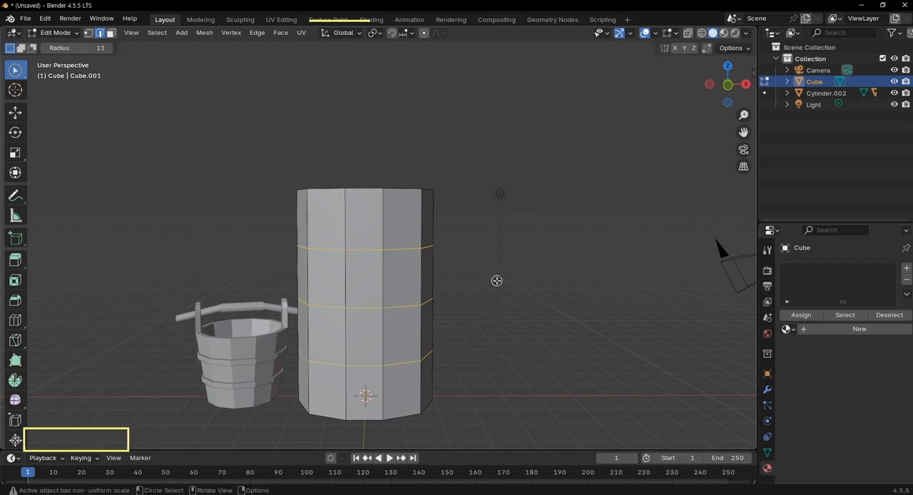
Scale the three horizontal loops outward uniformly by about 1.217 in front view.
key(KP_1)
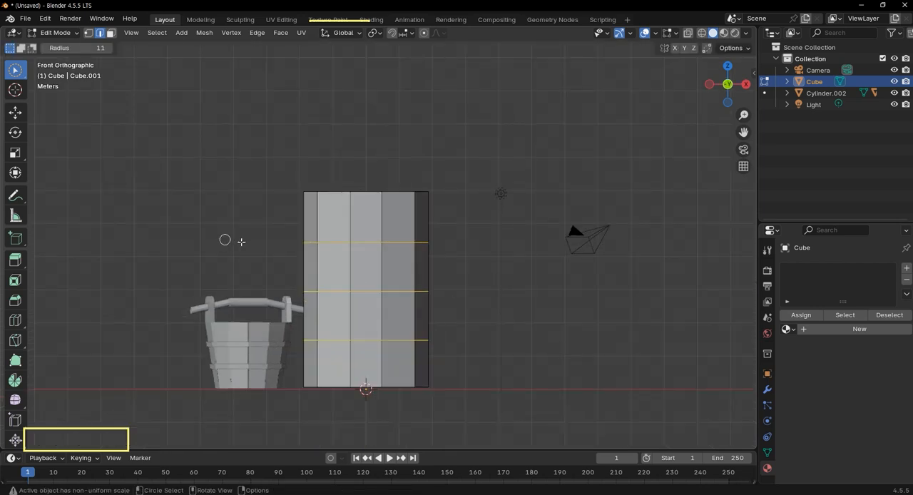
scroll(350, 287, up, 3)
scroll(460, 310, down, 1)
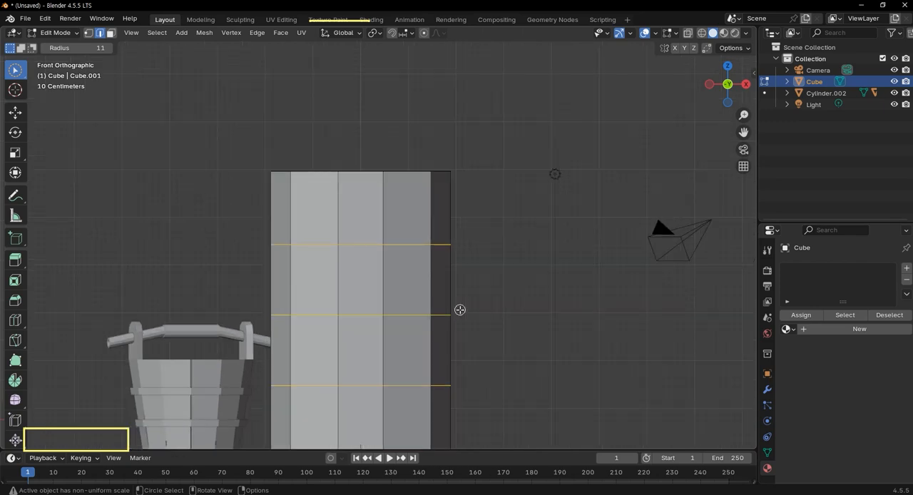
key(s)
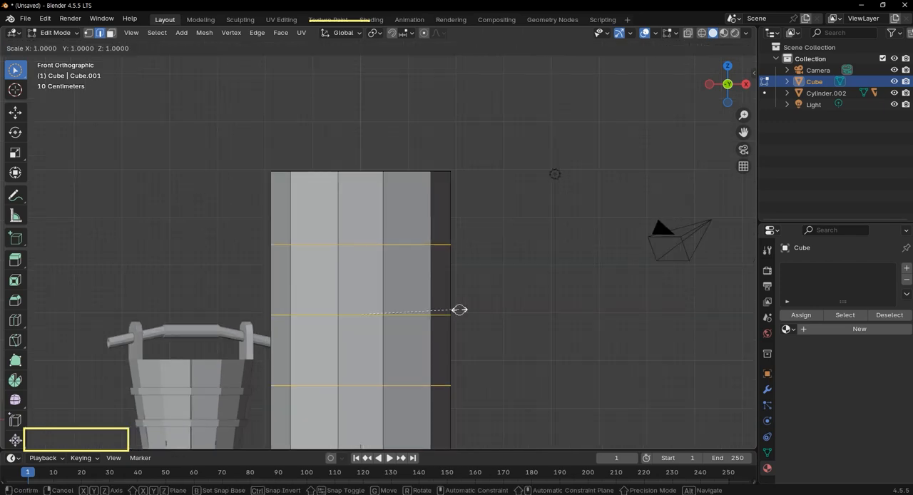
click(481, 315)
key(c)
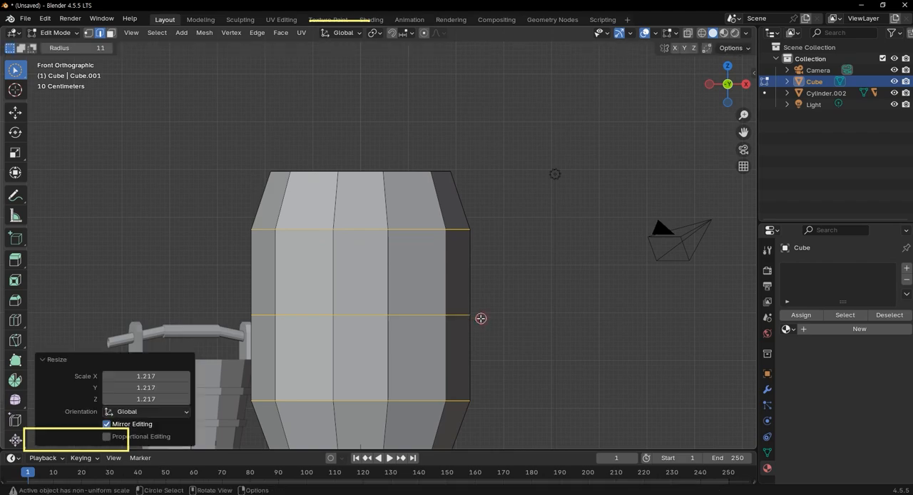
scroll(507, 266, down, 3)
middle_drag(506, 266, 497, 240)
key(KP_1)
scroll(312, 313, up, 3)
drag(226, 286, 507, 320)
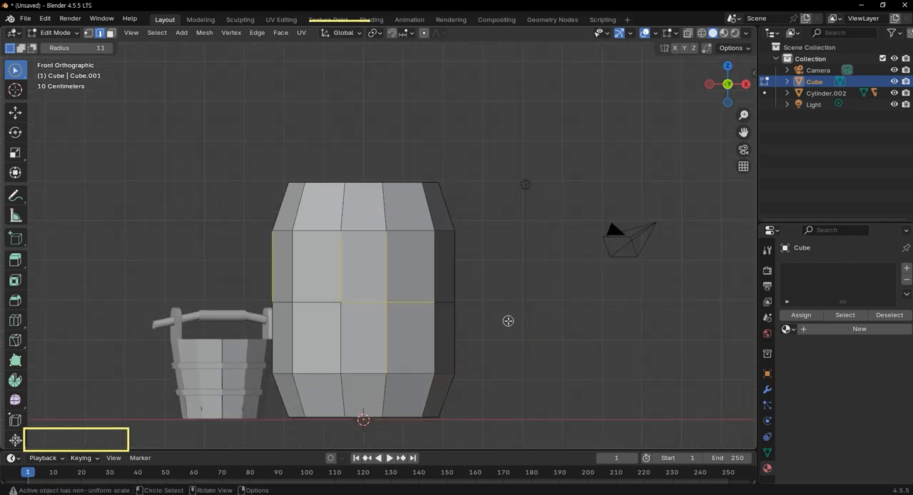
Turn on X-ray and clear the edge selection.
key(alt+z)
key(alt+a)
key(c)
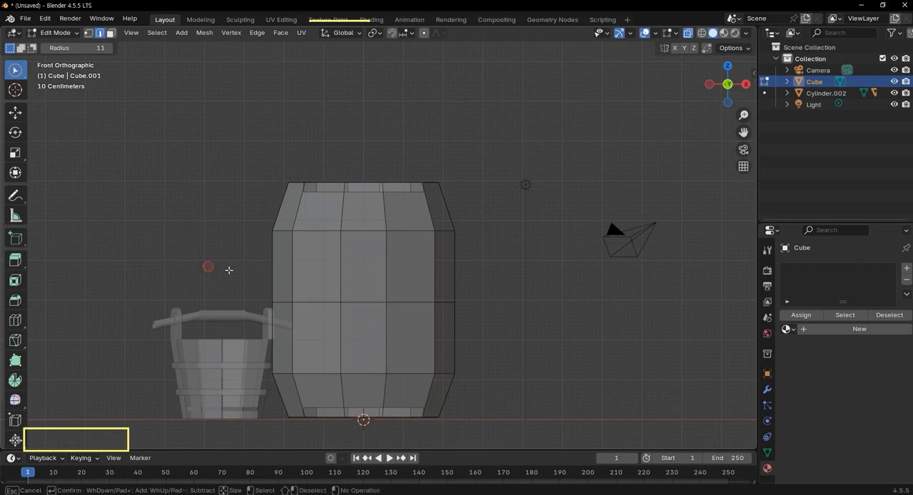
mouse_move(230, 289)
mouse_down()
mouse_move(294, 304)
mouse_move(457, 299)
mouse_up()
key(alt+a)
key(w)
key(w)
drag(245, 288, 466, 303)
key(ctrl+z)
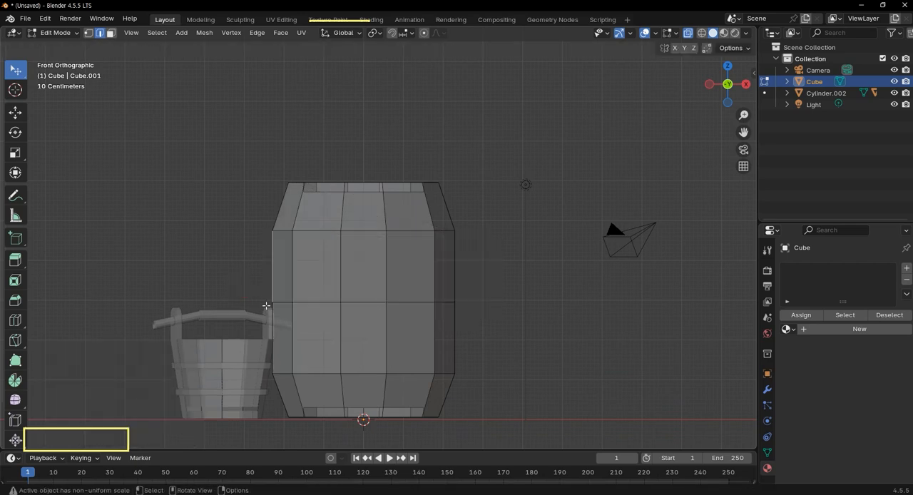
key(q)
click(249, 300)
Box-select the whole middle edge loop and scale it uniformly by about 1.112 to round the barrel's belly.
key(w)
key(b)
drag(249, 287, 508, 319)
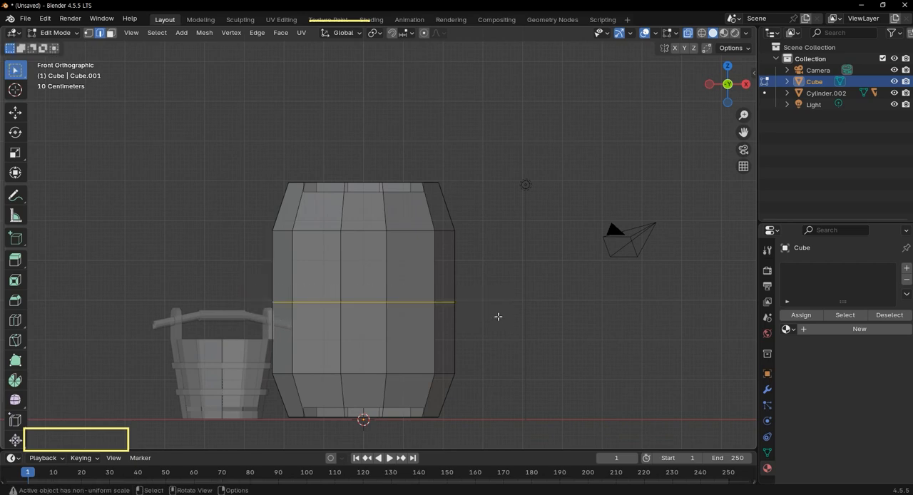
key(s)
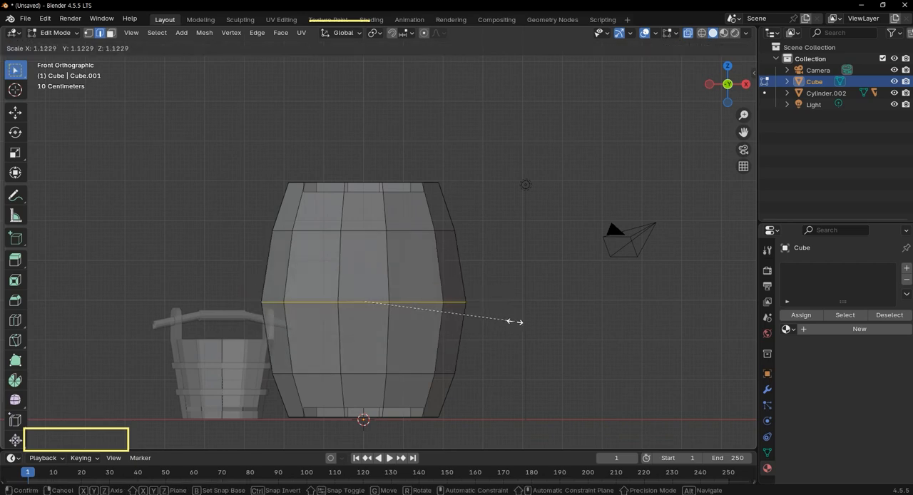
click(510, 321)
Select all three horizontal edge loops around the barrel and bevel them with a width of about 0.0616 m and 2 segments.
scroll(472, 349, down, 1)
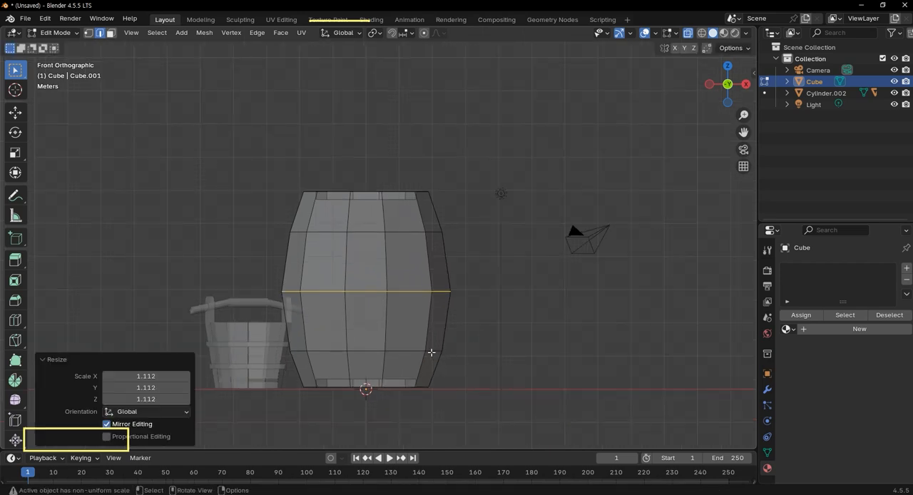
alt+click(437, 349)
alt+shift+click(445, 291)
alt+shift+click(428, 232)
middle_drag(546, 332, 610, 396)
middle_drag(660, 320, 558, 346)
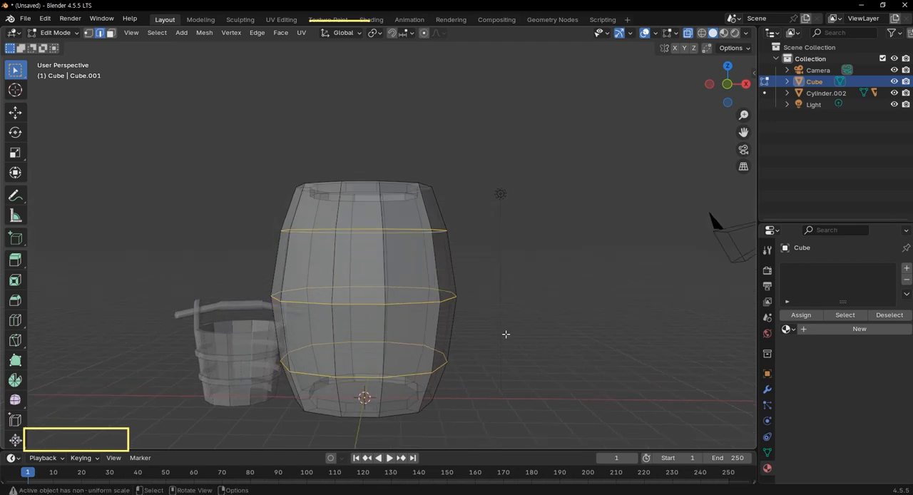
key(ctrl+b)
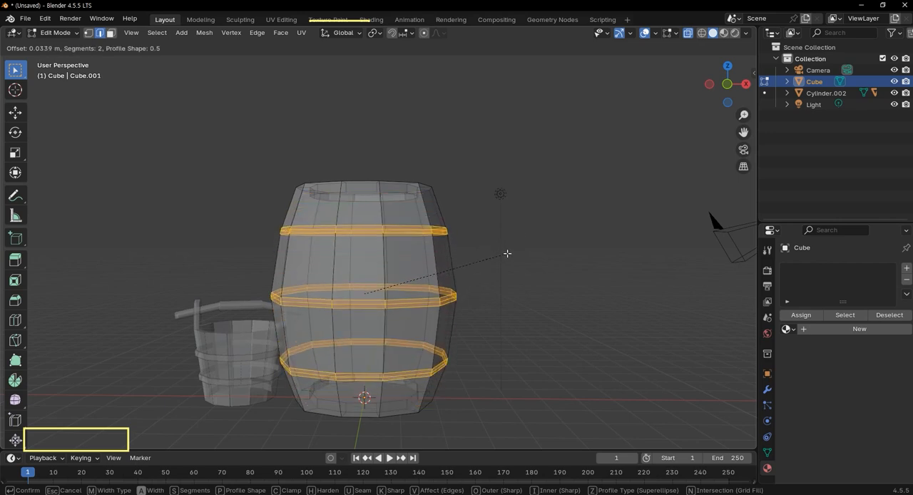
click(508, 252)
scroll(499, 268, down, 2)
middle_drag(487, 281, 481, 315)
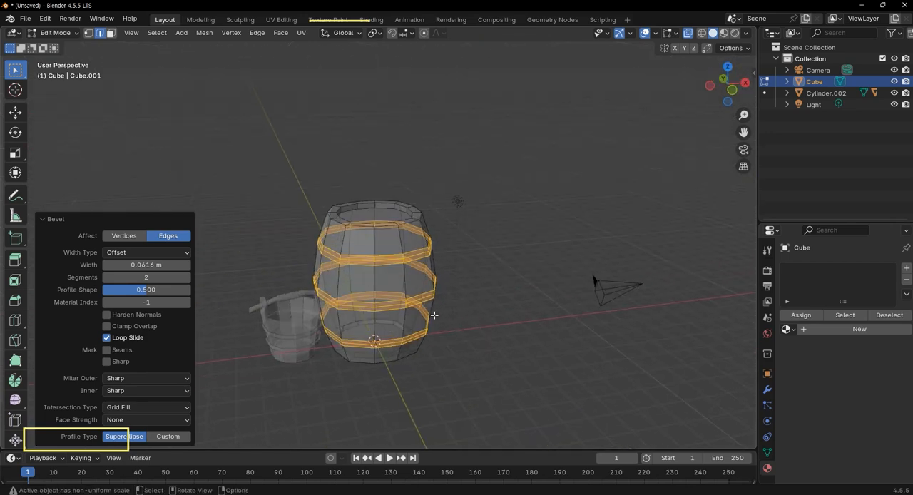
Duplicate the three beveled bands in place, separate the copy into its own object, and return to Object Mode.
scroll(481, 315, up, 3)
scroll(480, 314, up, 1)
scroll(482, 311, down, 1)
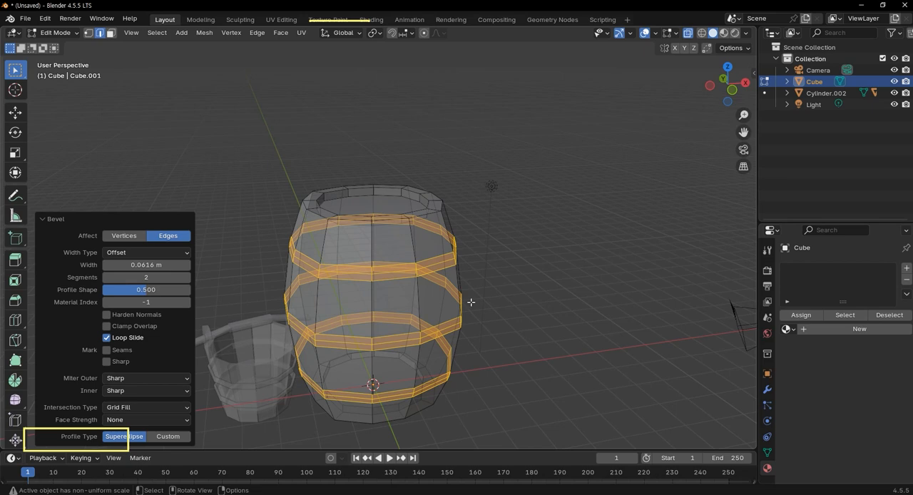
key(shift+d)
right_click(648, 294)
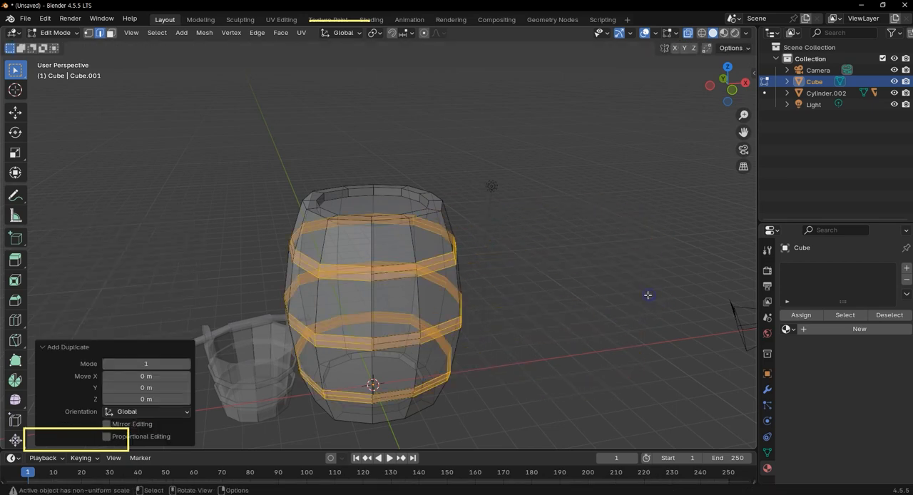
key(p)
click(646, 294)
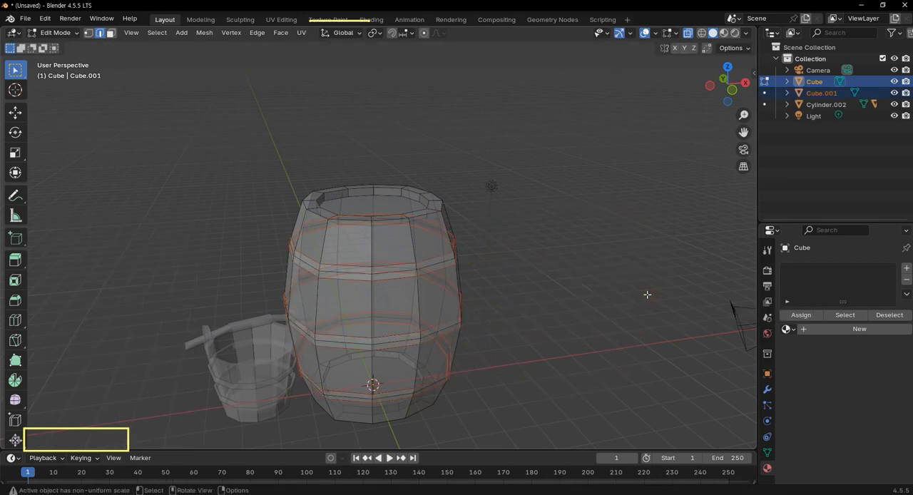
key(Tab)
Select only the separated bands object, Cube.001, and open it in Edit Mode with X-ray off.
middle_drag(548, 297, 499, 302)
click(498, 302)
click(392, 279)
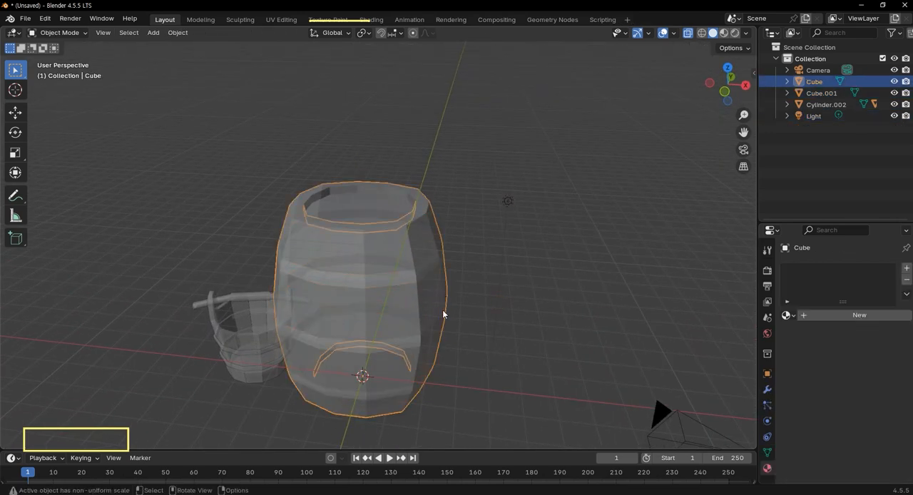
click(825, 104)
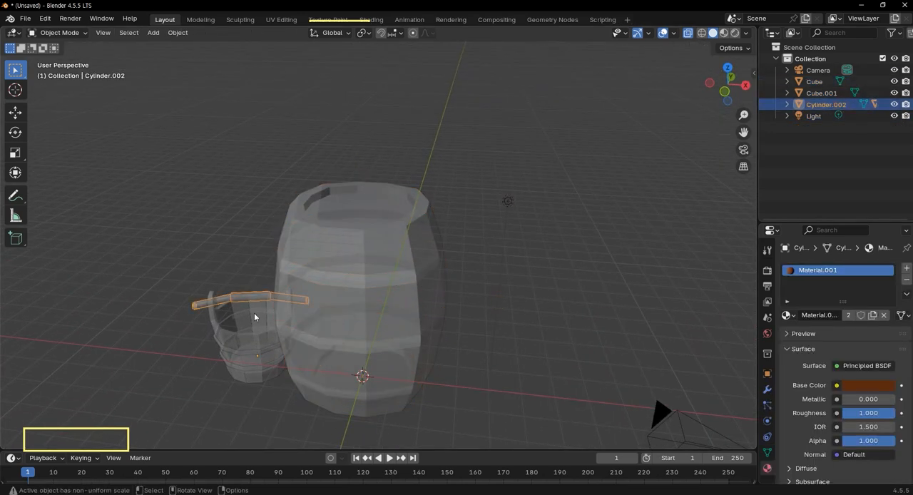
click(338, 284)
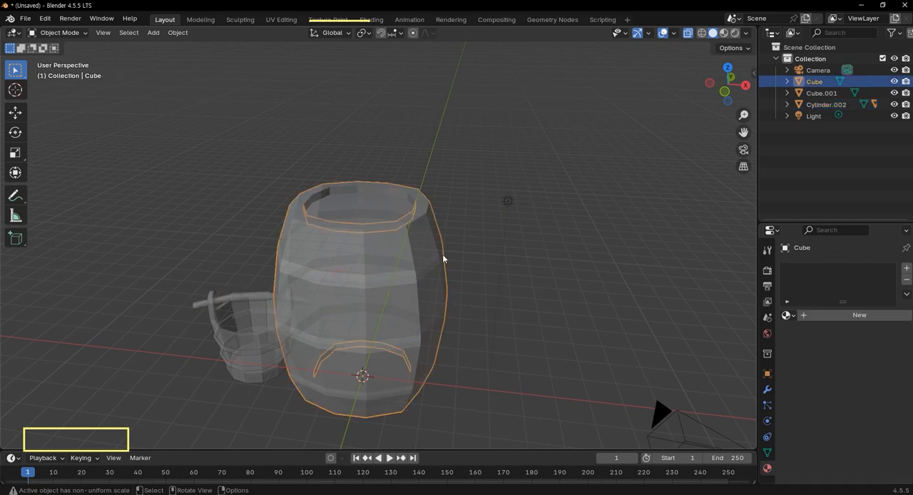
click(825, 94)
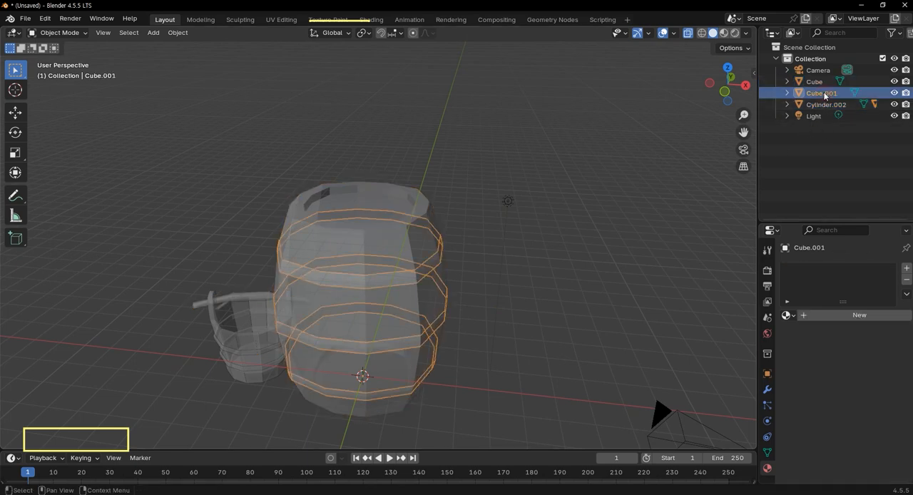
scroll(362, 377, up, 3)
shift+middle_drag(511, 313, 569, 268)
key(Tab)
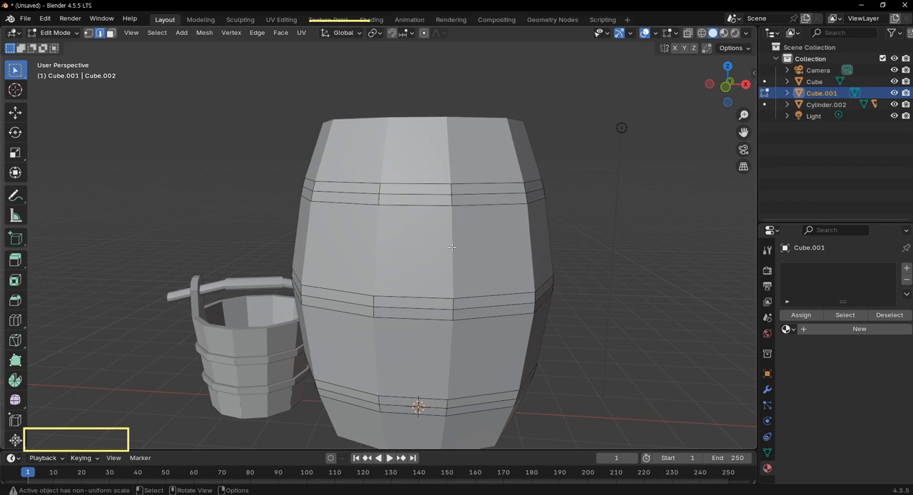
Select all faces of the three hoop bands and extrude them outward along their normals to give the hoops thickness.
key(a)
middle_drag(647, 274, 674, 267)
key(KP_1)
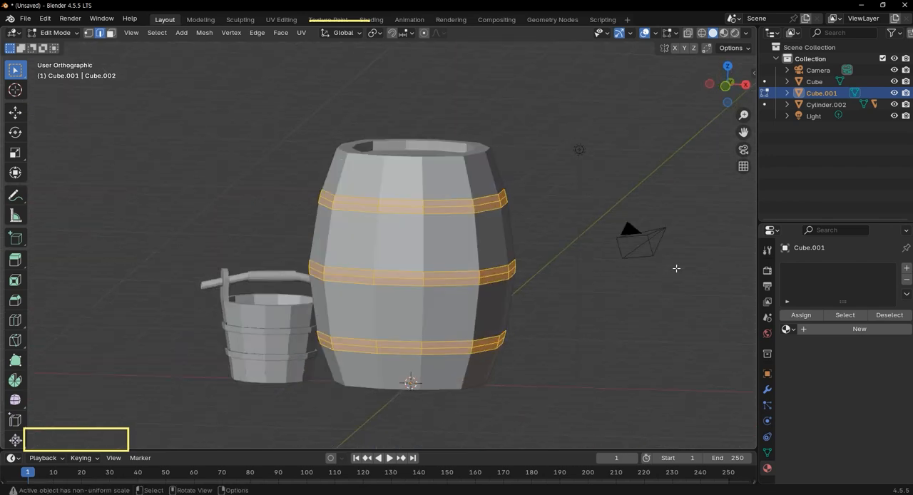
scroll(563, 184, up, 3)
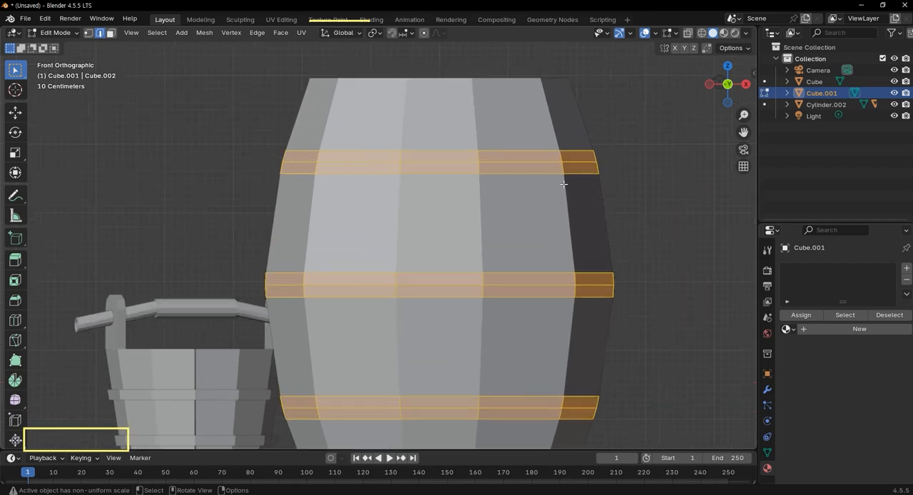
key(alt+e)
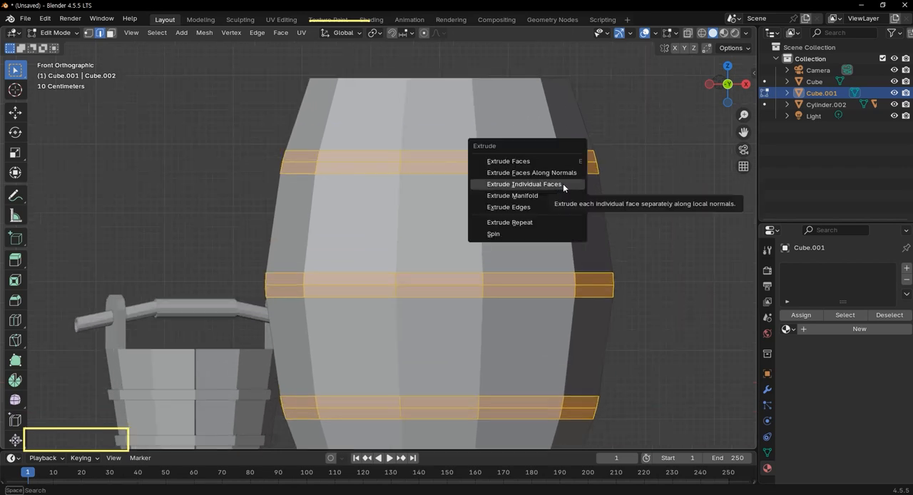
click(568, 173)
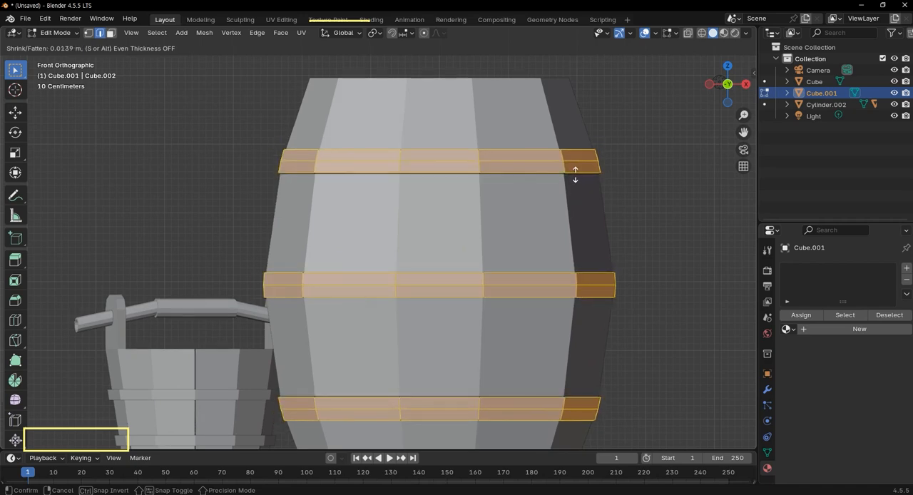
click(584, 173)
Select the outer middle edge loop of each of the three hoops and scale them uniformly by 1.017.
middle_drag(604, 205, 568, 212)
alt+click(567, 178)
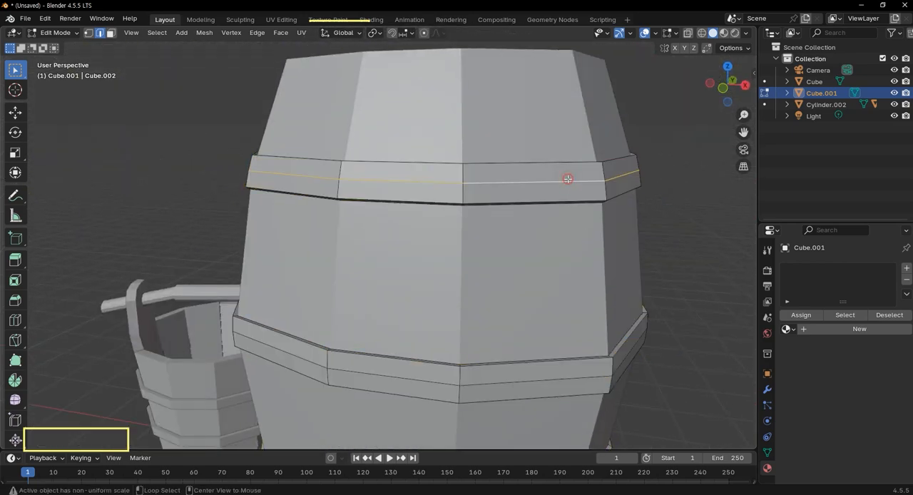
alt+scroll(563, 181, down, 3)
middle_drag(522, 181, 444, 189)
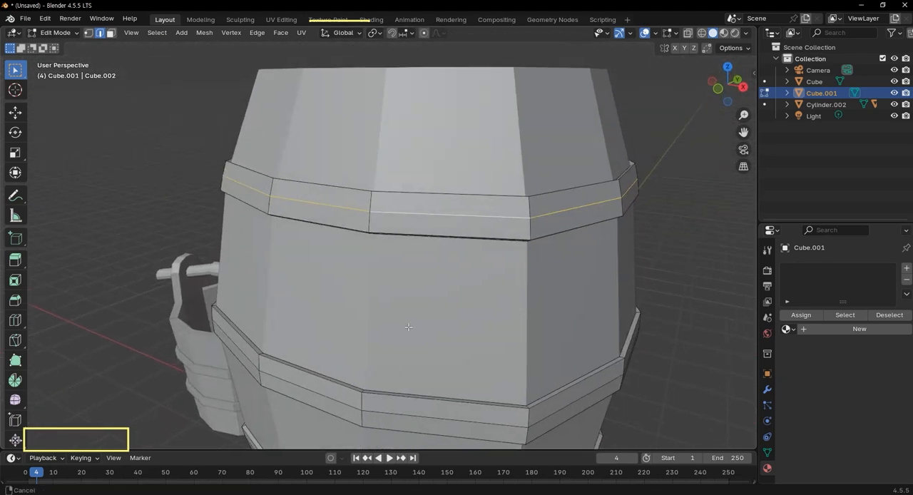
shift+middle_drag(409, 323, 474, 243)
alt+click(519, 229)
alt+shift+click(472, 384)
scroll(476, 363, down, 2)
middle_drag(474, 348, 497, 314)
key(KP_5)
key(KP_1)
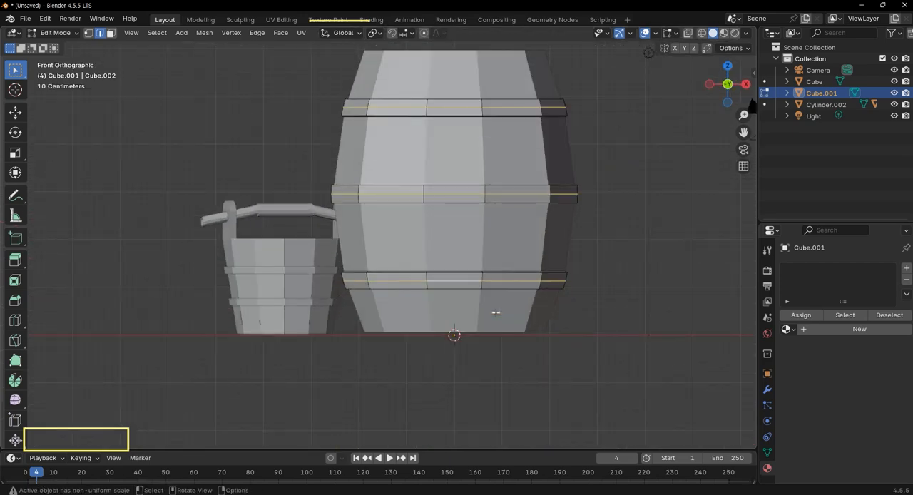
key(s)
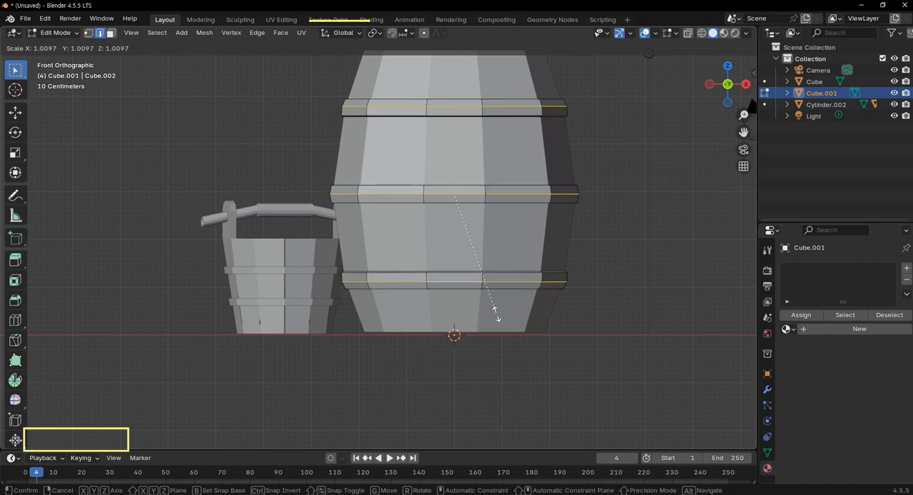
click(497, 314)
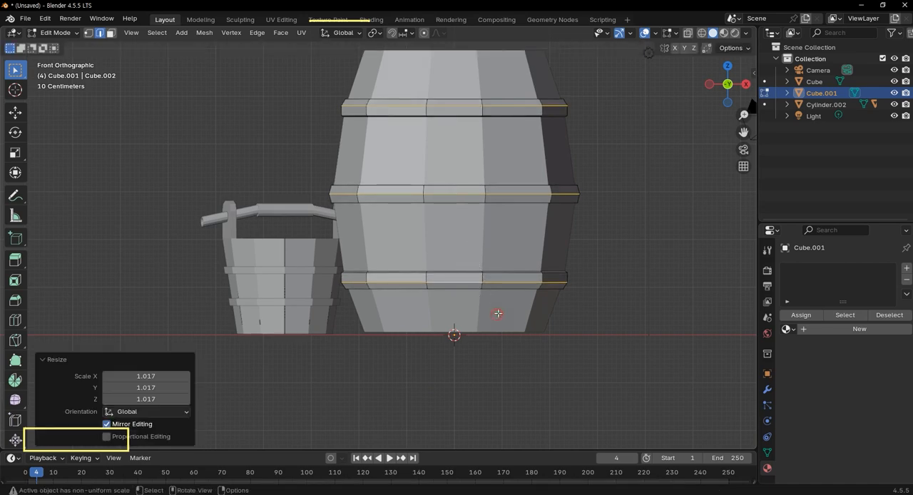
Deselect the hoop edges and return to Object Mode.
scroll(563, 286, down, 3)
click(575, 272)
scroll(542, 223, up, 2)
middle_drag(542, 223, 208, 297)
middle_drag(330, 228, 446, 161)
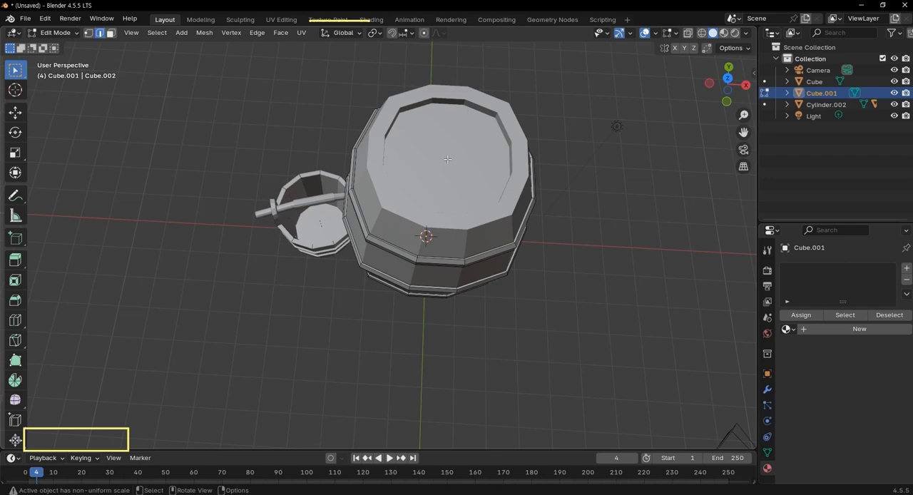
scroll(537, 157, up, 3)
key(Tab)
middle_drag(515, 151, 562, 285)
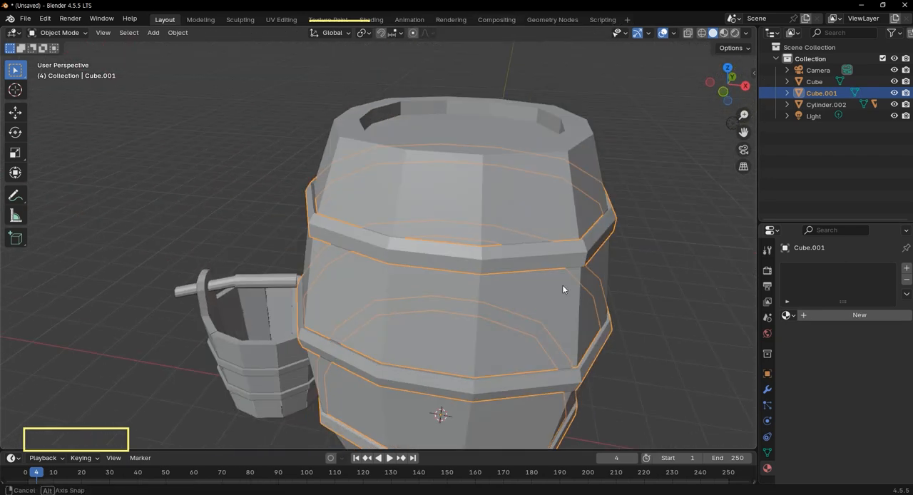
Select only the barrel body, Cube, and open it in Edit Mode.
click(505, 146)
scroll(579, 151, up, 3)
shift+middle_drag(580, 151, 378, 203)
scroll(442, 159, down, 3)
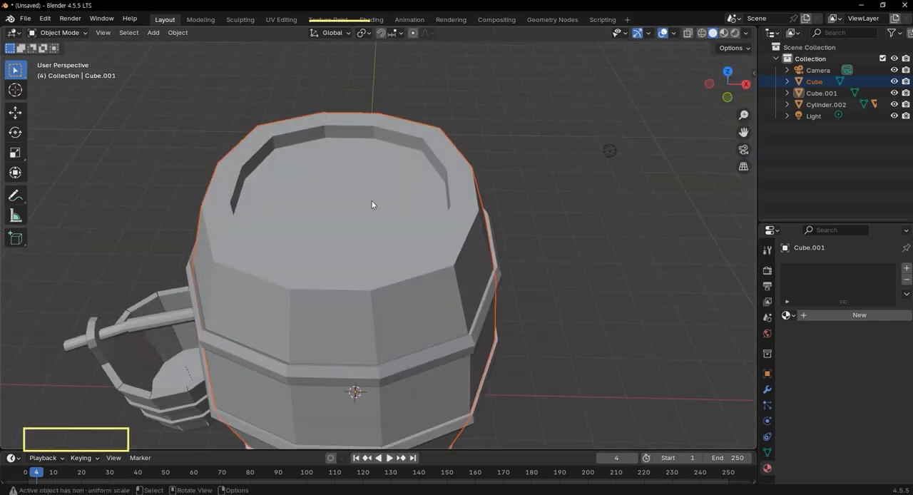
click(375, 194)
scroll(446, 191, down, 2)
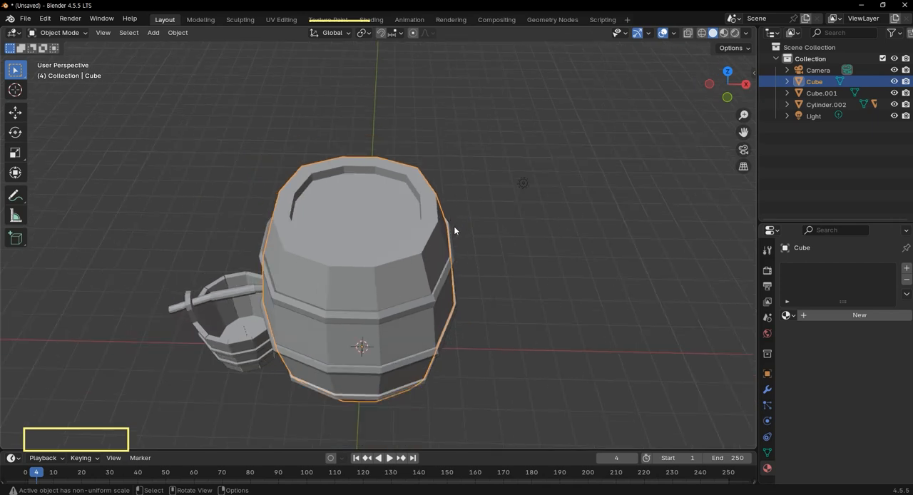
scroll(417, 292, up, 1)
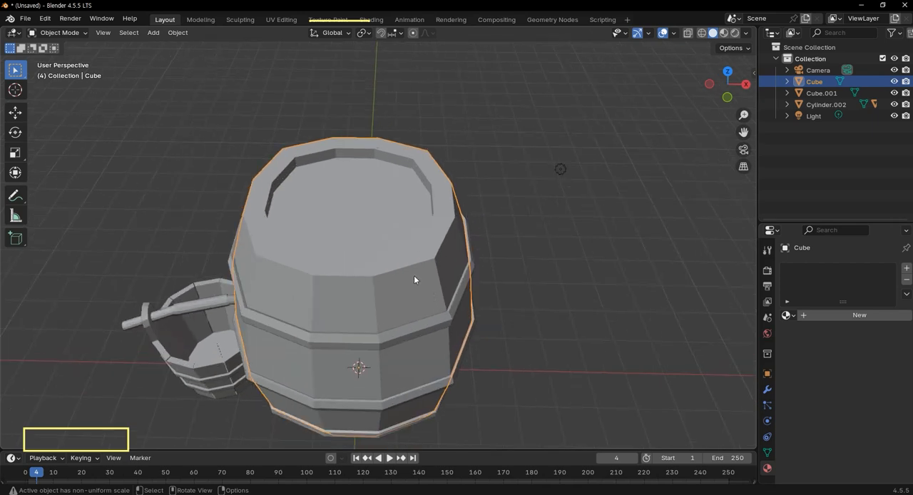
key(Tab)
Select all the vertical edge loops around the barrel and bevel them with a width of about 0.0108 m.
middle_drag(393, 291, 404, 235)
alt+click(405, 222)
scroll(376, 275, down, 2)
alt+shift+click(414, 222)
alt+shift+click(369, 229)
alt+shift+click(337, 217)
alt+shift+click(324, 198)
alt+shift+click(326, 184)
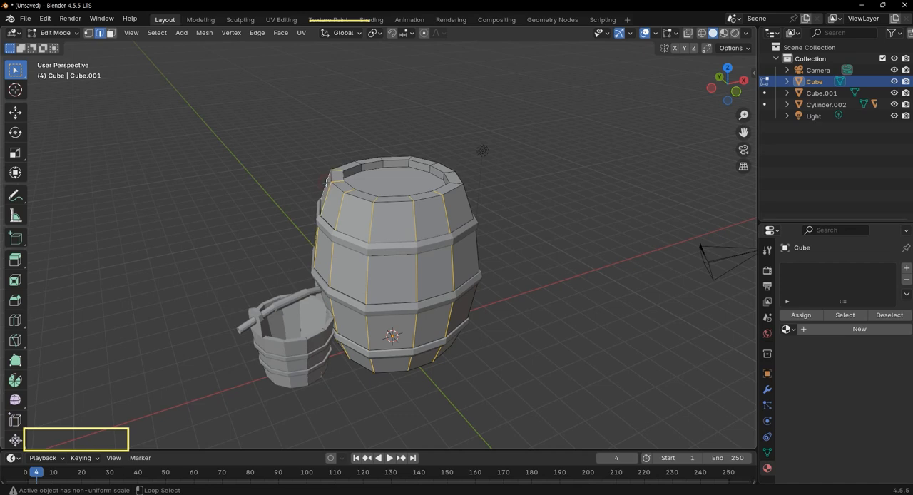
middle_drag(336, 184, 375, 235)
alt+shift+click(413, 238)
alt+shift+click(424, 216)
scroll(352, 174, down, 1)
scroll(385, 235, up, 6)
key(ctrl+b)
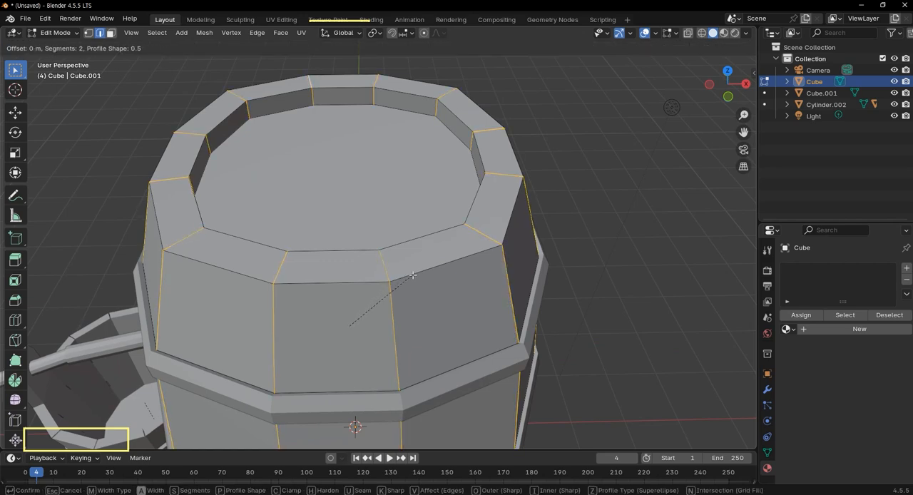
click(412, 274)
Set the vertical edge bevel to 1 segment and a width of 0.008 m.
click(171, 280)
text(1)
key(Tab)
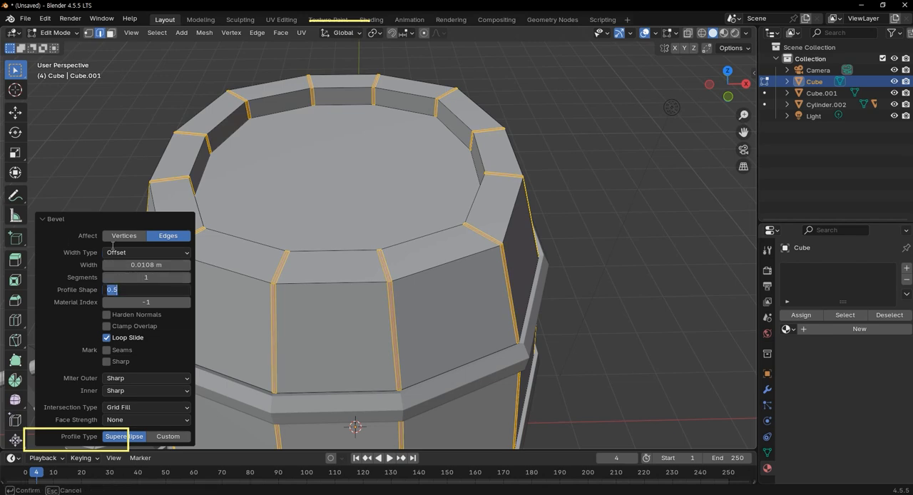
click(142, 265)
click(142, 266)
text(0.008)
key(Tab)
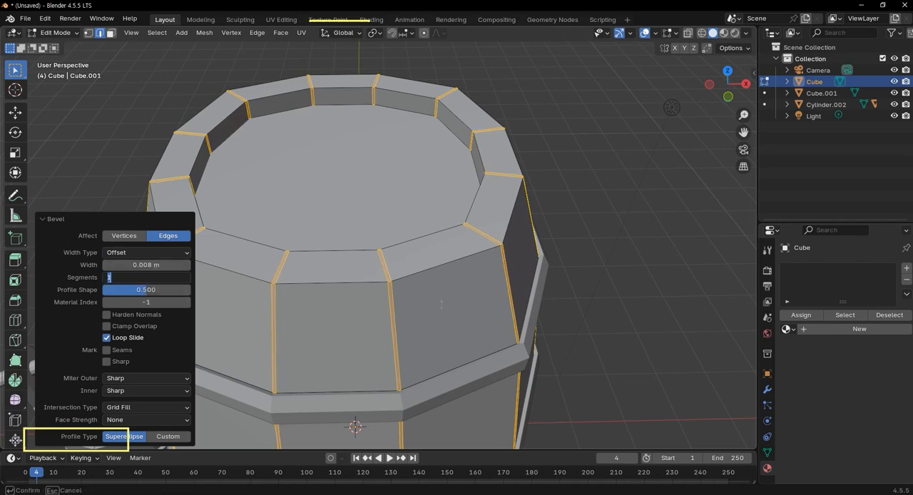
click(619, 288)
Delete the narrow beveled faces to open gaps between the barrel's staves.
scroll(444, 306, down, 5)
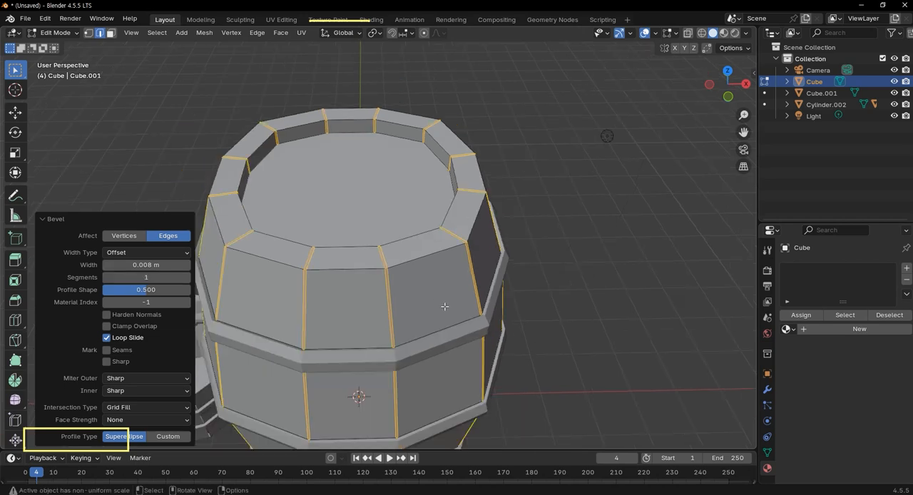
middle_drag(444, 305, 435, 243)
key(x)
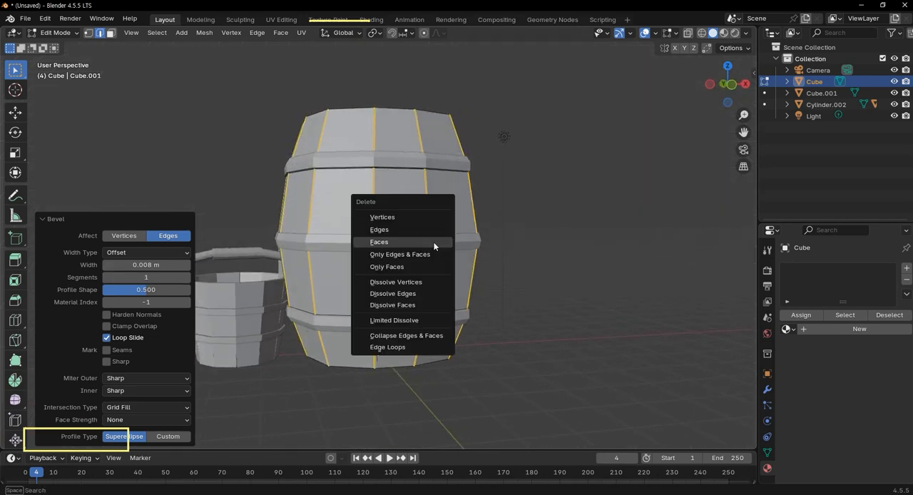
click(429, 244)
scroll(505, 221, up, 3)
middle_drag(505, 221, 344, 236)
Select the barrel's recessed top face in face selection mode and switch to the Top Orthographic view.
key(3)
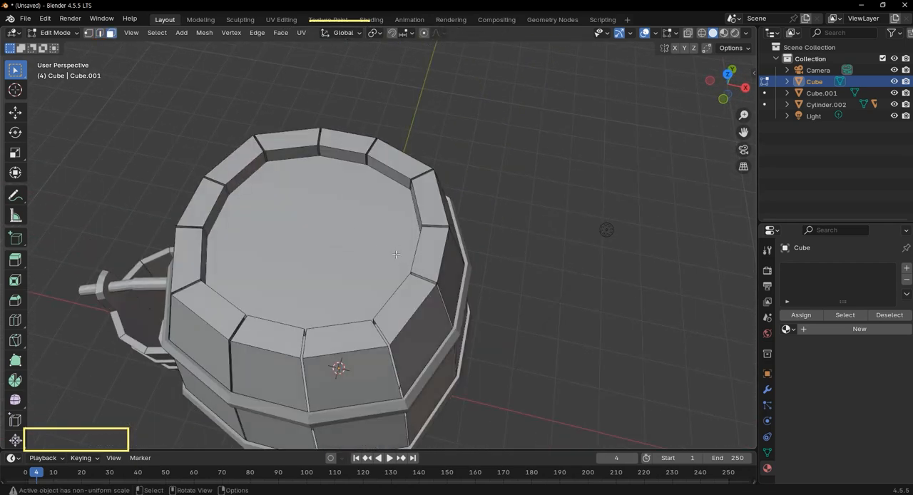
click(370, 276)
middle_drag(339, 271, 378, 285)
scroll(349, 256, up, 2)
scroll(350, 257, up, 1)
scroll(358, 273, down, 2)
scroll(332, 285, down, 1)
scroll(335, 290, up, 1)
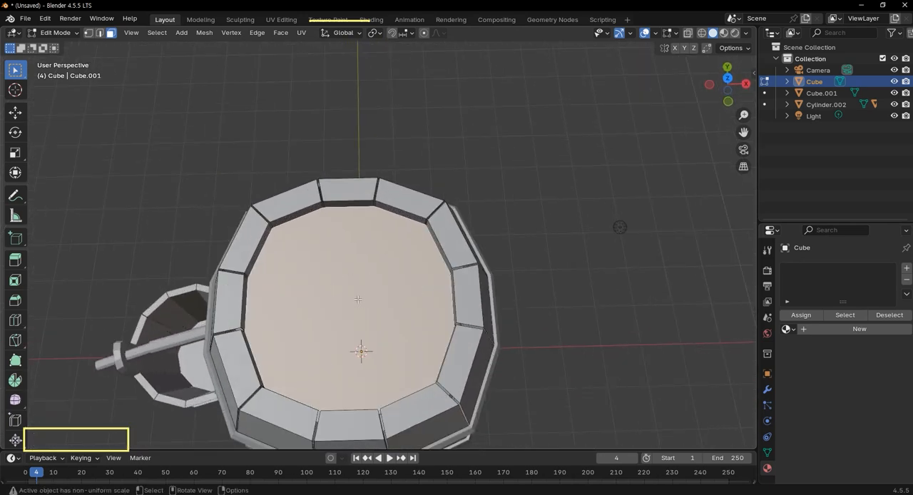
key(KP_1)
key(KP_7)
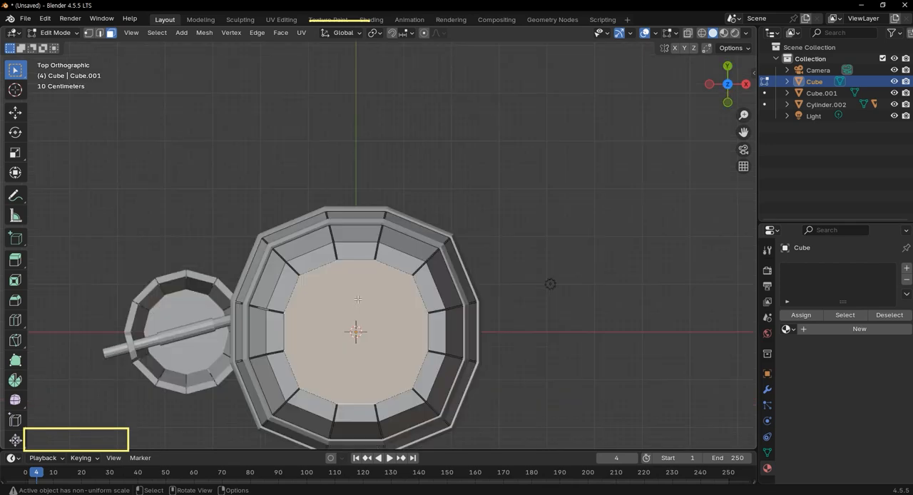
scroll(356, 310, up, 1)
scroll(355, 309, up, 2)
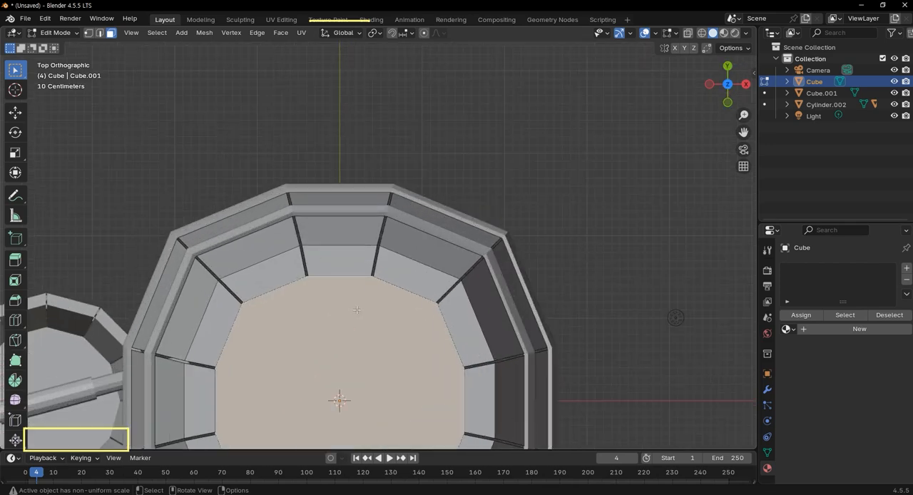
scroll(367, 305, down, 1)
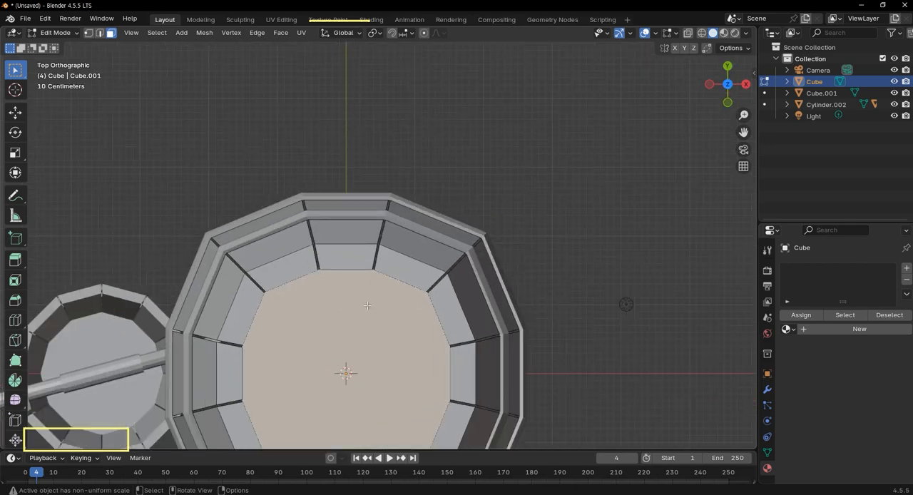
Isolate the barrel body in local view and turn on X-ray.
key(KP_Divide)
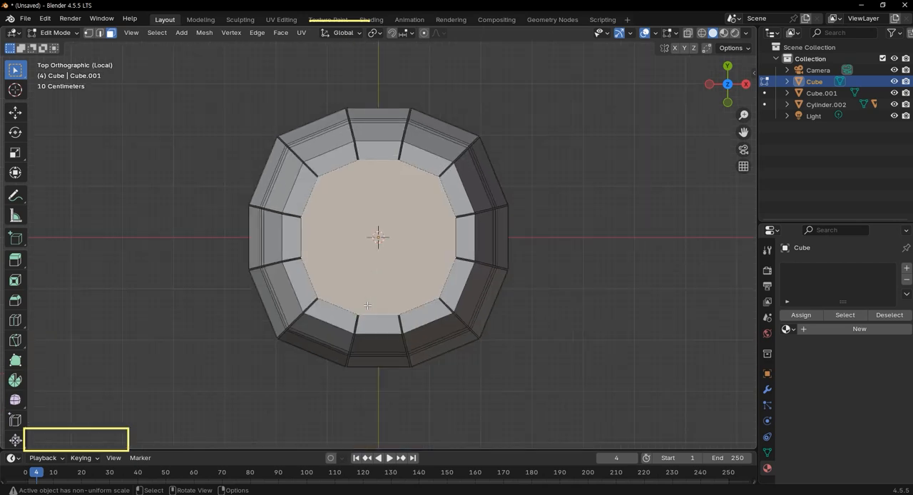
scroll(368, 304, up, 3)
scroll(368, 304, up, 2)
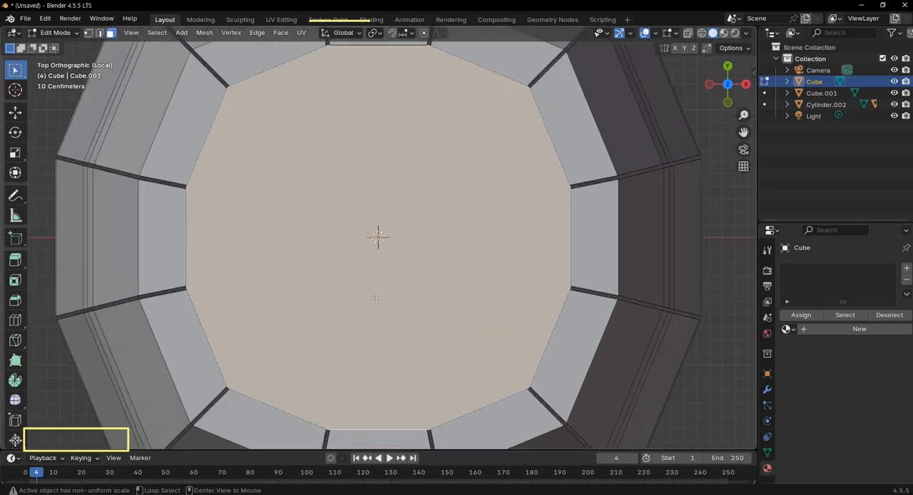
key(alt+z)
scroll(438, 316, down, 2)
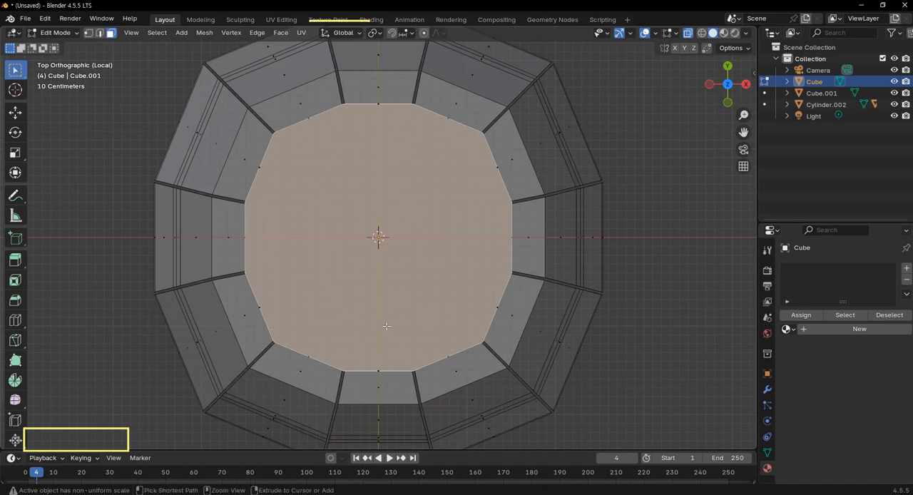
key(ctrl+r)
scroll(428, 360, up, 3)
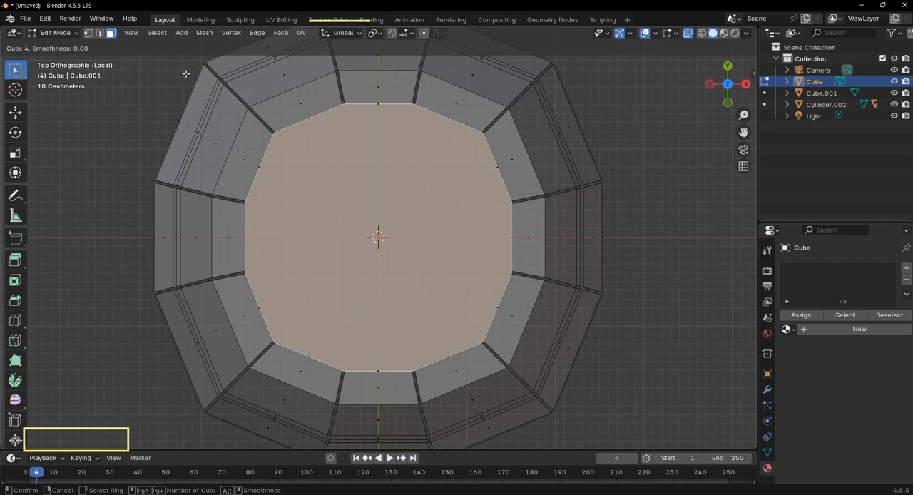
click(99, 35)
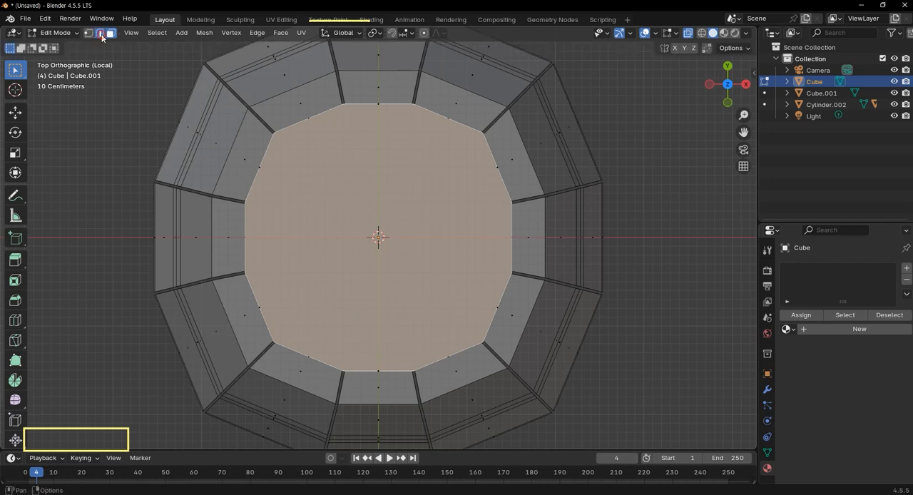
In vertex selection mode, box-select the vertices at the recessed face's two diagonal corners on the −X side and connect them with straight edges.
click(100, 35)
click(88, 33)
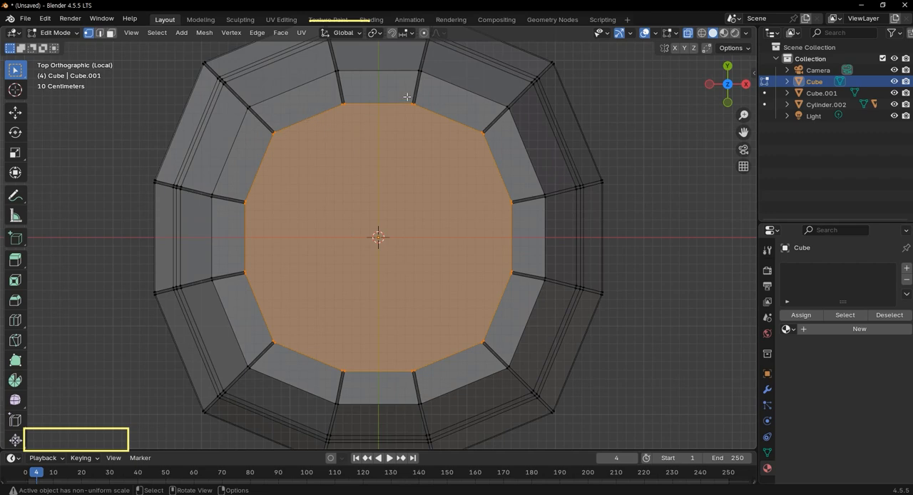
scroll(352, 367, up, 1)
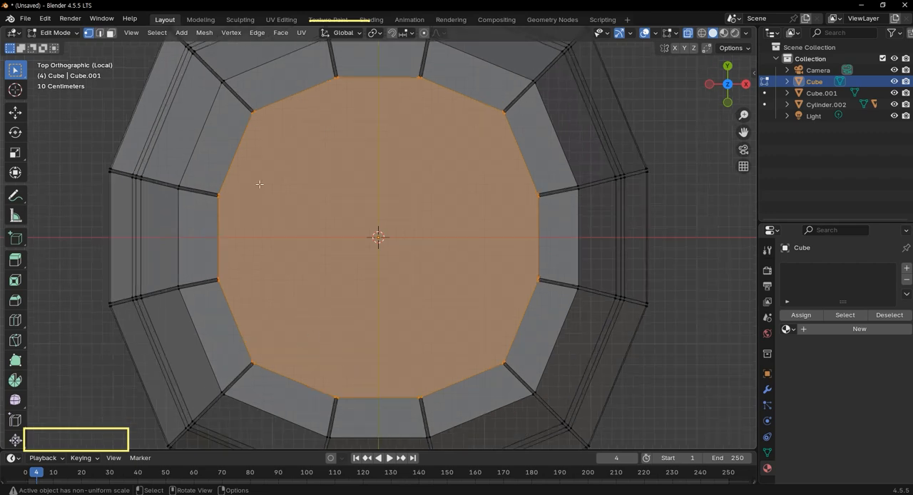
drag(246, 103, 268, 371)
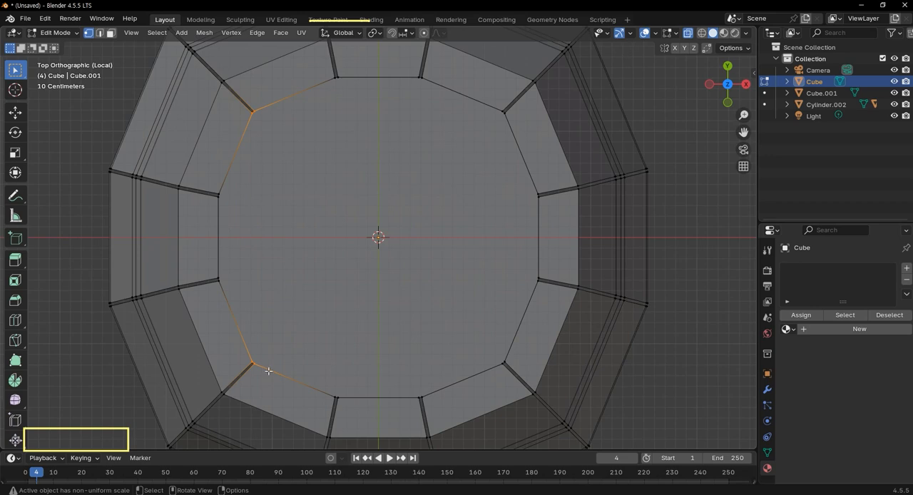
right_click(279, 301)
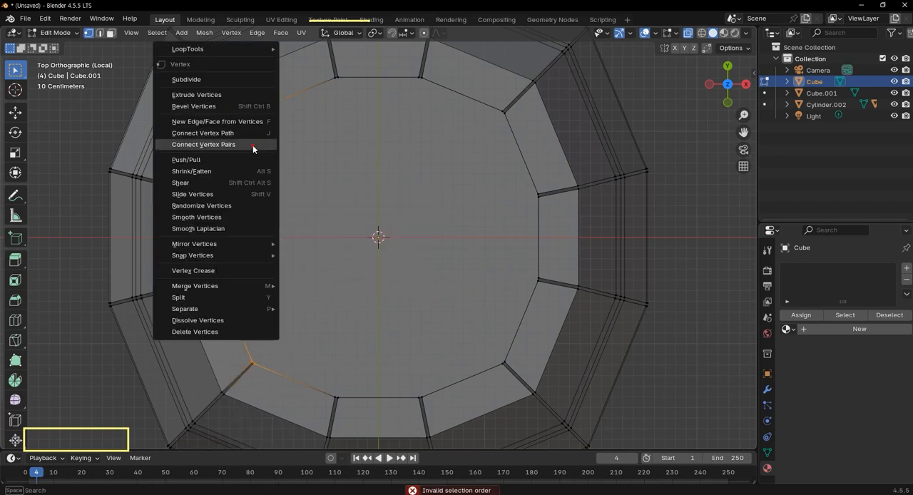
click(252, 145)
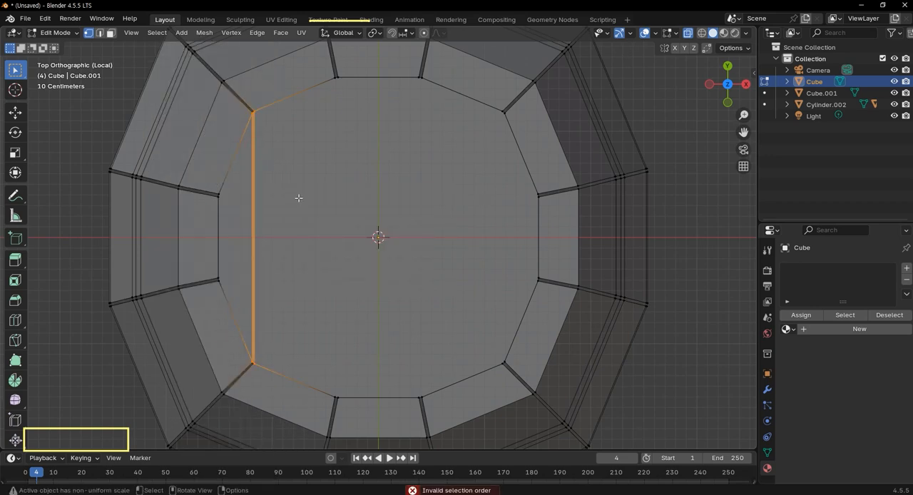
Delete the narrow strip between the newly connected edges on the −X side of the barrel's recessed face.
scroll(269, 172, up, 1)
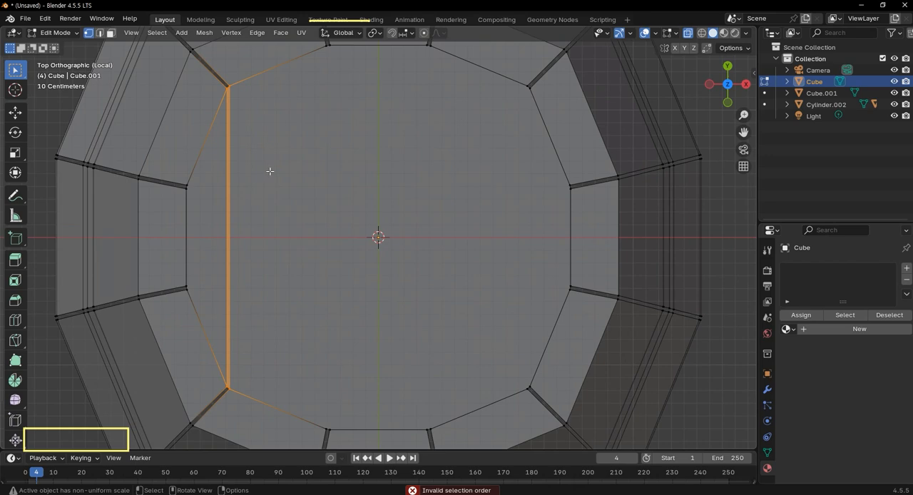
key(x)
click(269, 172)
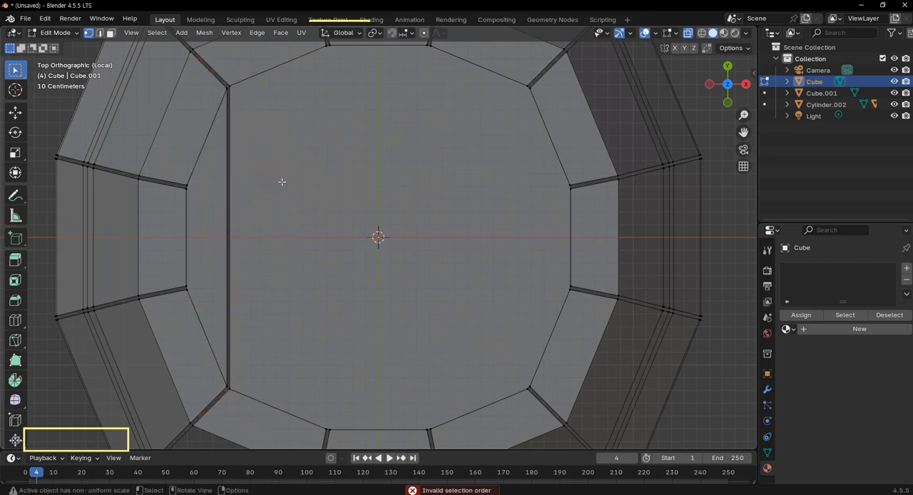
Connect the opposite vertex pairs just on the −X side of the recessed face's centre and delete the narrow strip between the new edges.
scroll(271, 169, down, 1)
scroll(271, 168, down, 1)
click(342, 104)
shift+click(343, 371)
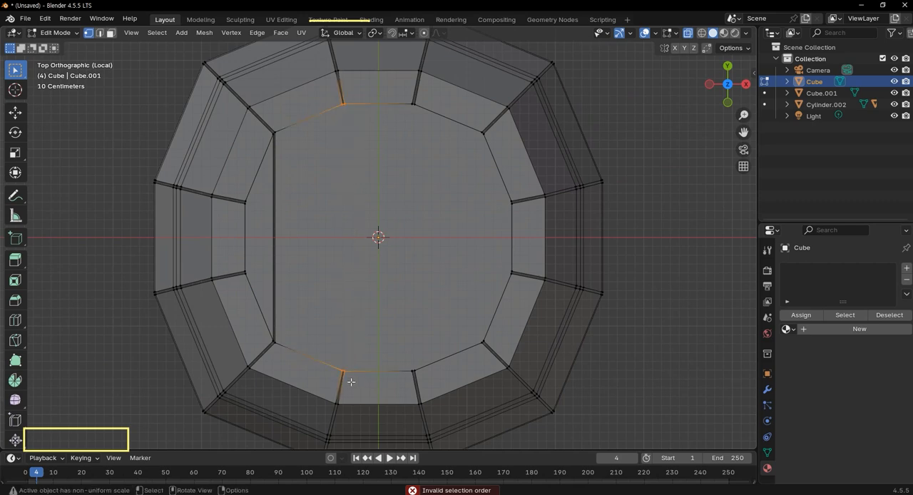
right_click(336, 347)
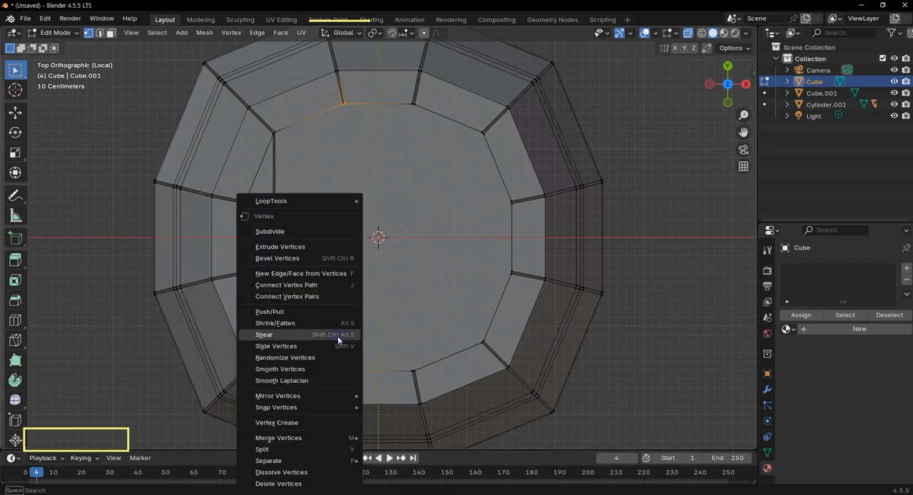
click(329, 296)
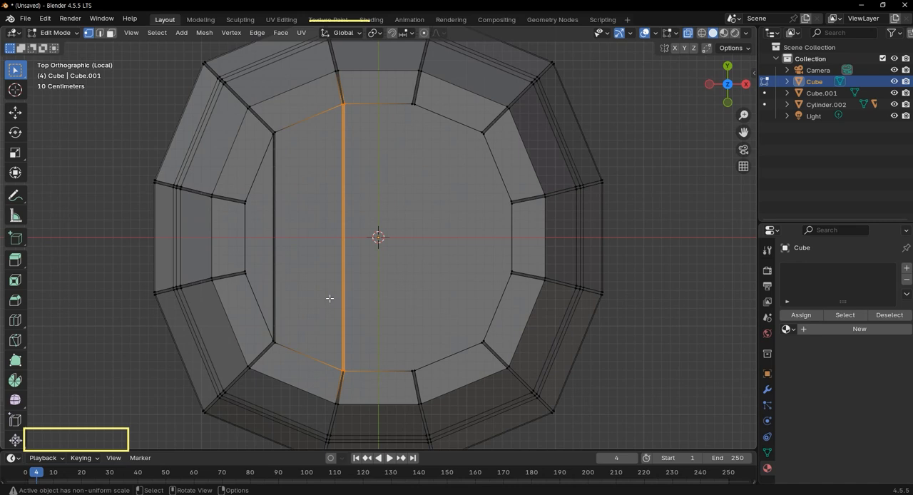
key(x)
click(374, 119)
Connect the opposite vertex pairs just on the +X side of the recessed face's centre and delete the narrow strip between them.
click(413, 104)
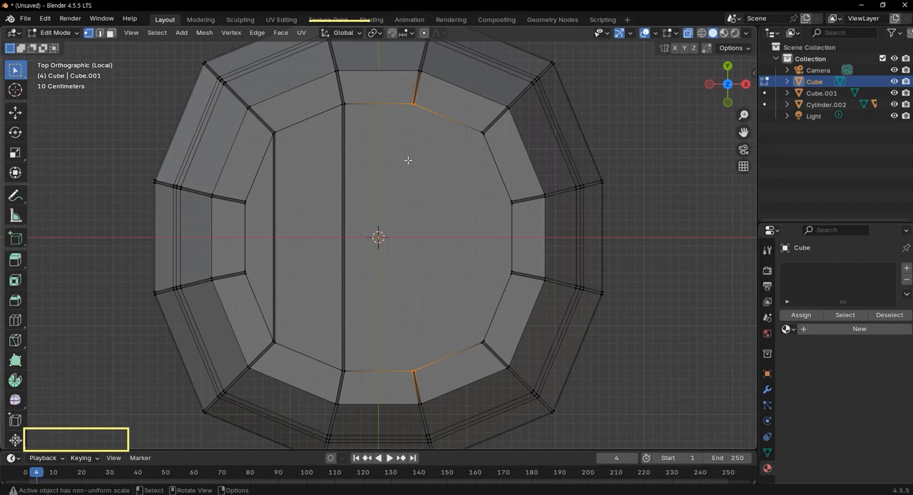
right_click(412, 304)
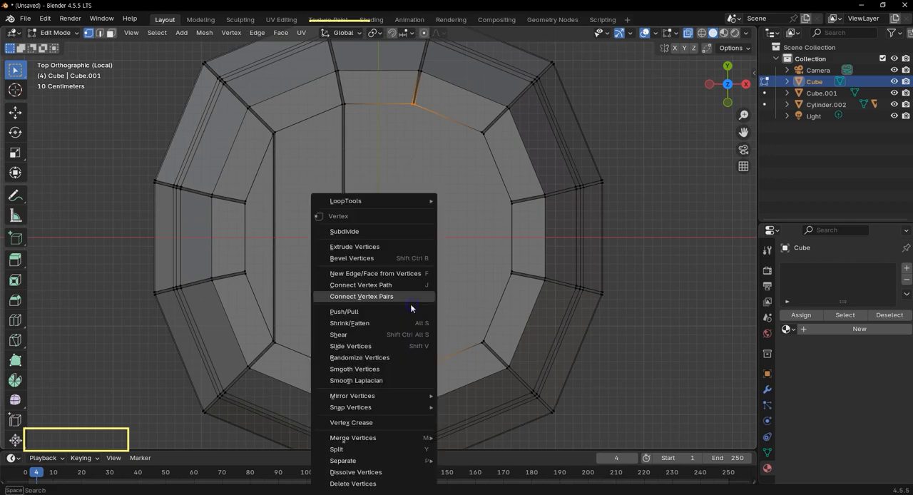
click(406, 296)
key(x)
click(407, 297)
Connect the vertex pairs at the recessed face's two diagonal corners on the +X side and delete the resulting narrow strip.
drag(475, 116, 490, 354)
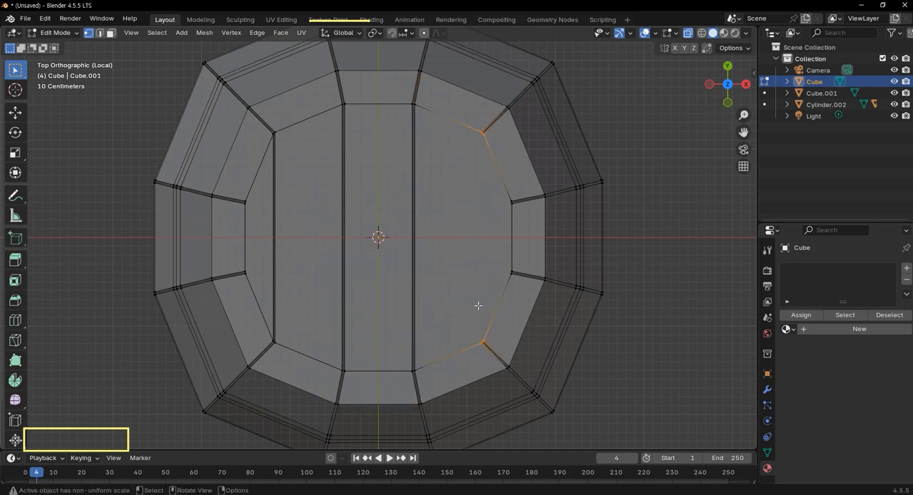
right_click(477, 306)
click(476, 295)
key(x)
click(476, 296)
Return to Object Mode and leave local view, keeping the barrel body selected beside the bucket.
scroll(525, 316, down, 2)
middle_drag(524, 316, 494, 231)
scroll(538, 250, down, 3)
middle_drag(526, 204, 229, 212)
key(Tab)
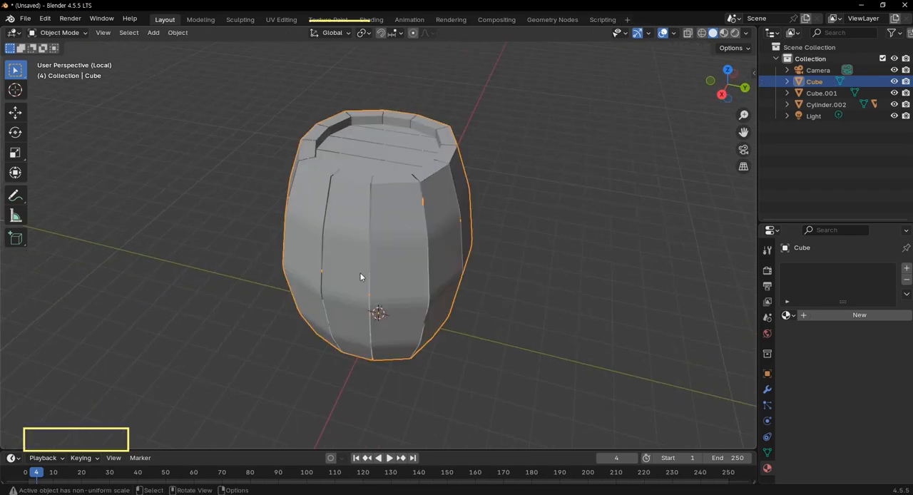
key(KP_Divide)
scroll(458, 324, down, 4)
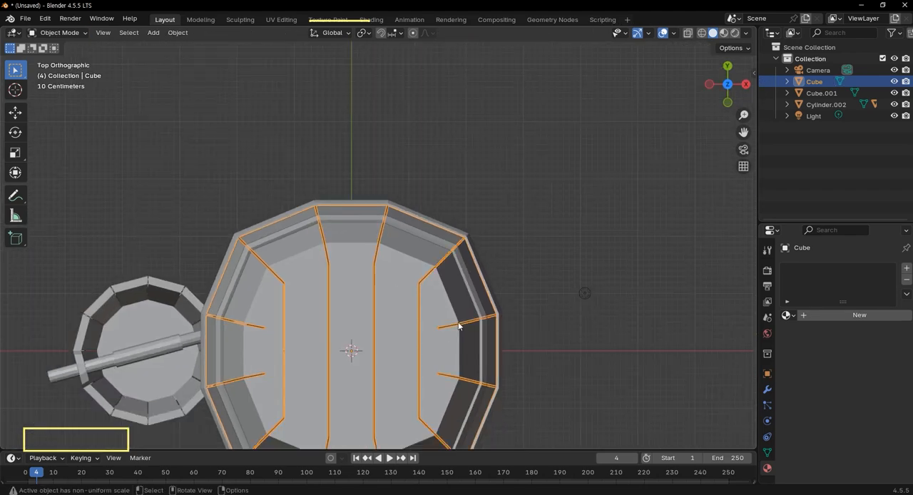
middle_drag(456, 253, 658, 307)
click(508, 272)
middle_drag(507, 273, 437, 345)
middle_drag(340, 221, 364, 180)
click(386, 193)
middle_drag(438, 312, 450, 284)
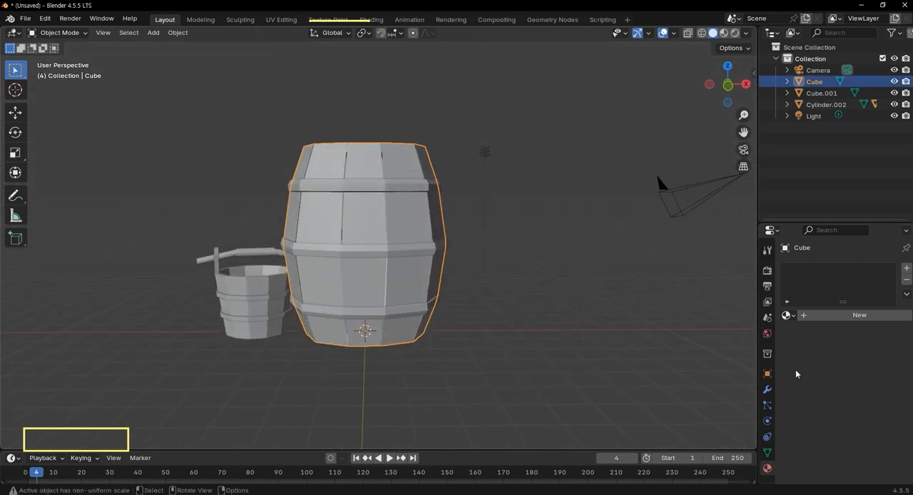
Give the barrel body a new material and switch the viewport to Rendered shading.
click(842, 315)
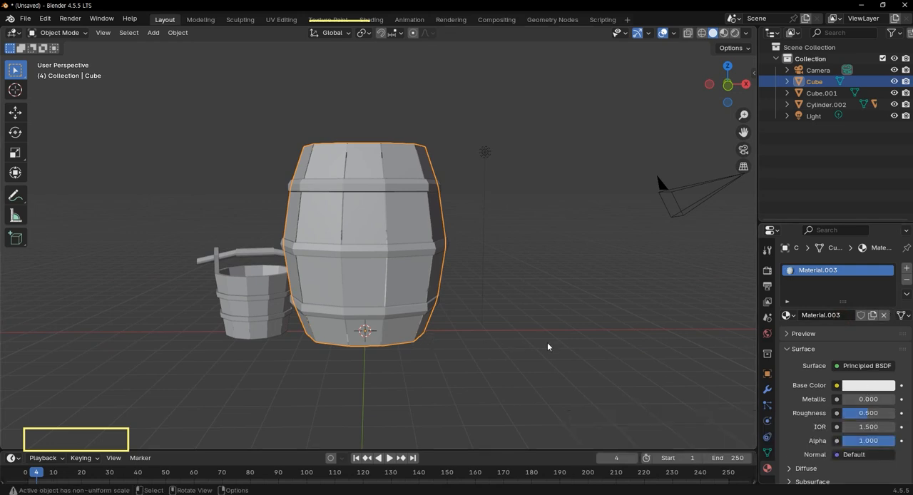
key(z)
click(555, 269)
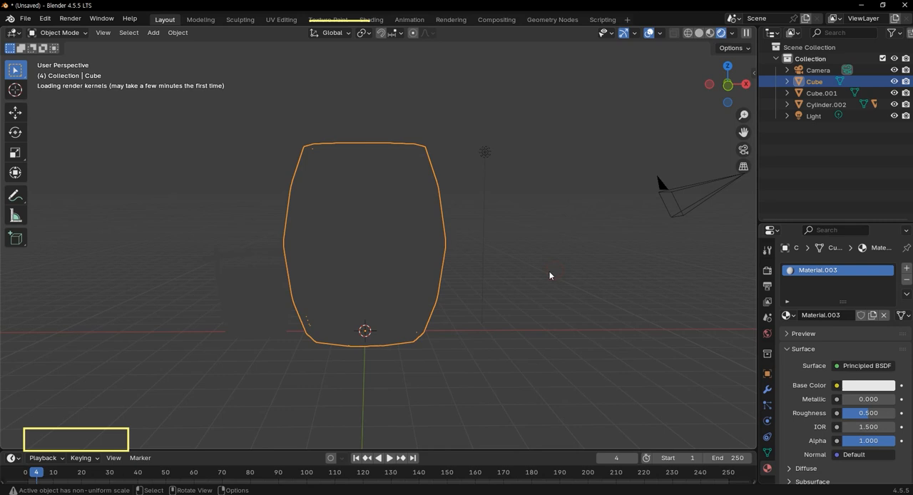
Add the bucket's handle to the selection with the barrel body so that the handle is the active object.
scroll(488, 308, down, 1)
scroll(380, 291, up, 3)
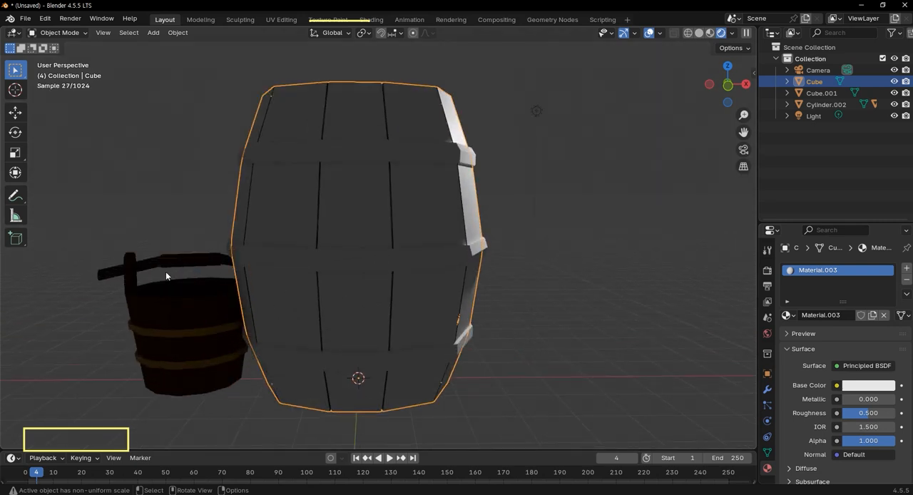
shift+click(192, 263)
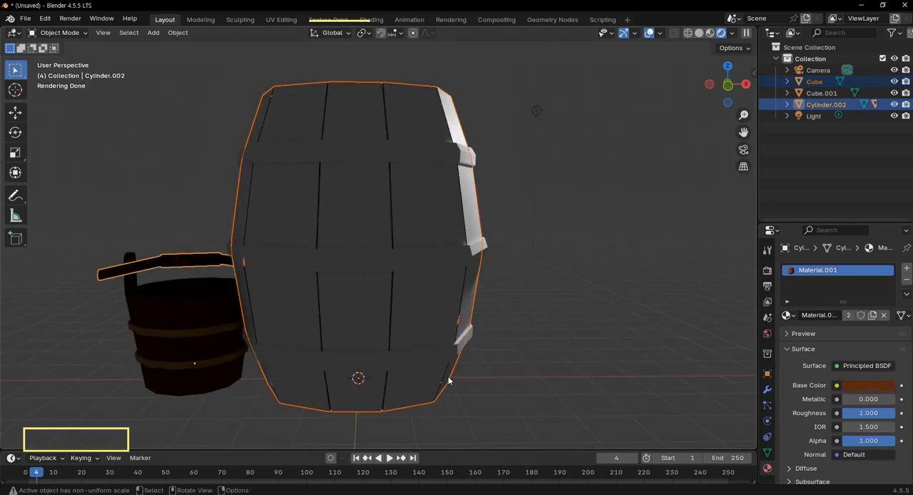
key(ctrl+l)
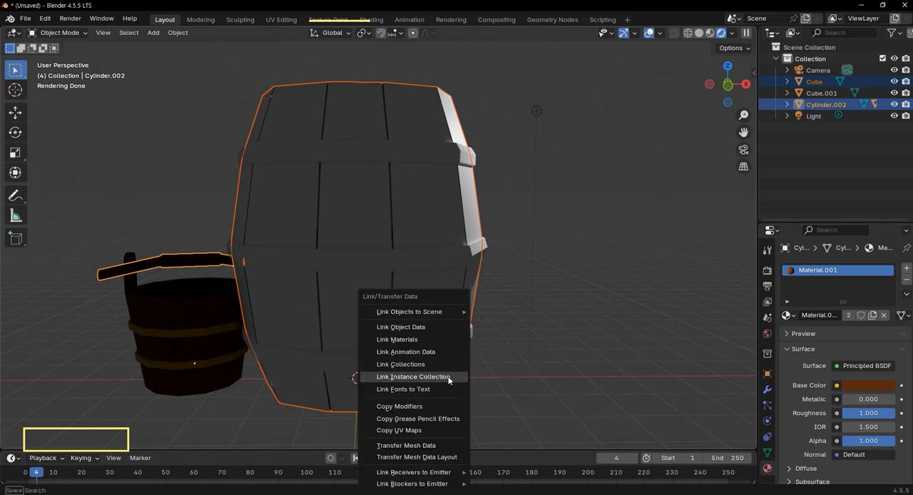
click(443, 339)
scroll(472, 293, down, 4)
scroll(466, 271, up, 4)
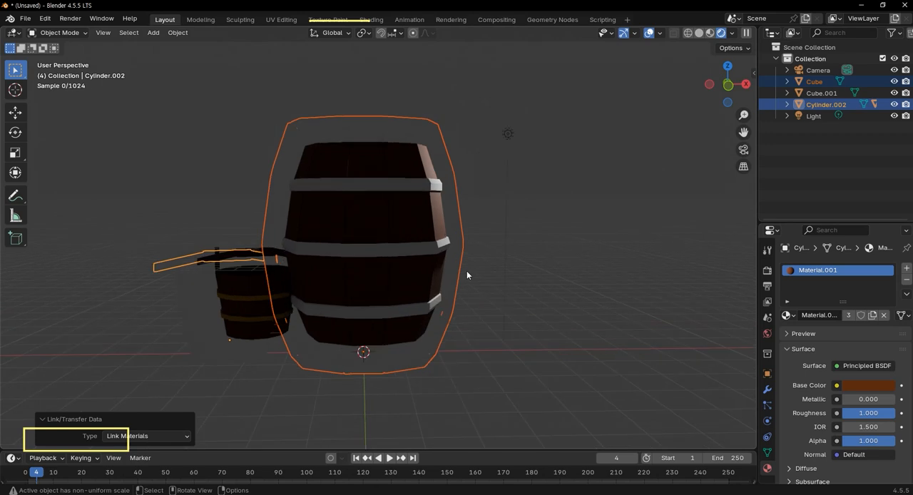
click(876, 389)
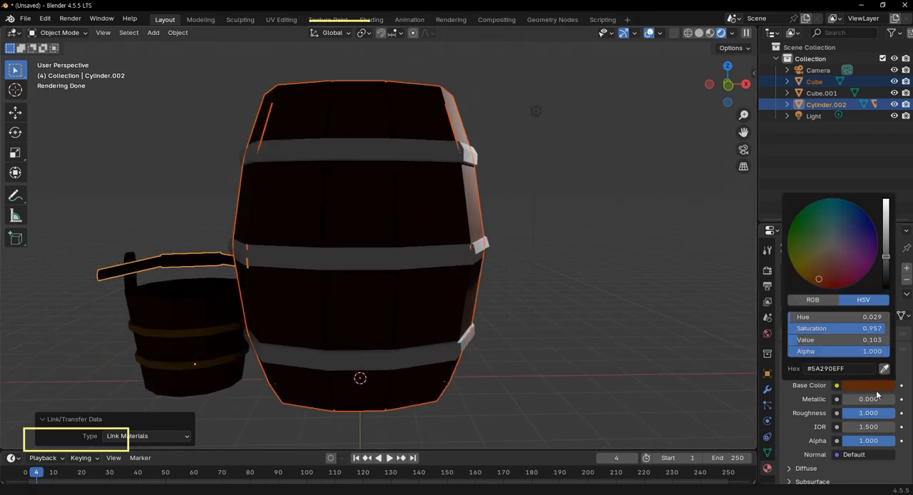
mouse_move(885, 258)
mouse_down()
mouse_move(885, 268)
mouse_move(885, 234)
mouse_move(885, 248)
mouse_up()
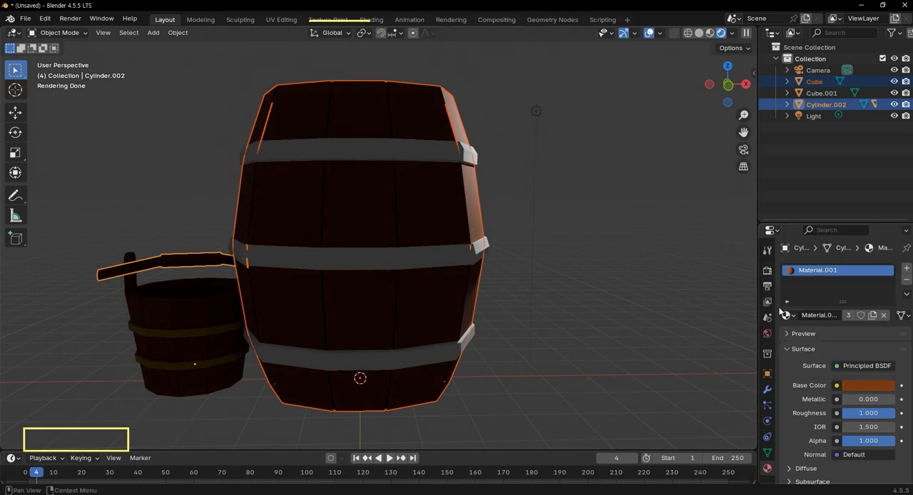
click(615, 326)
key(ctrl+z)
key(ctrl+z)
key(ctrl+z)
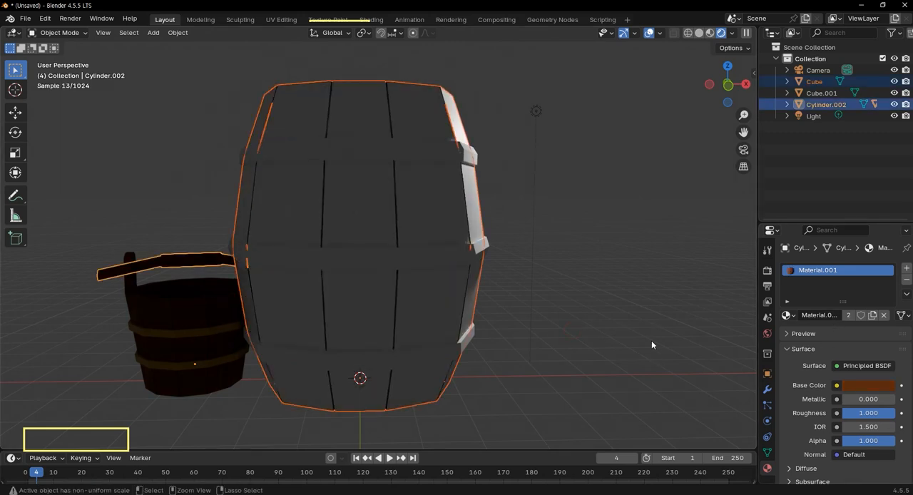
Link the bucket handle's brown material to the barrel body and make the active object's material a single-user copy.
key(ctrl+l)
click(745, 328)
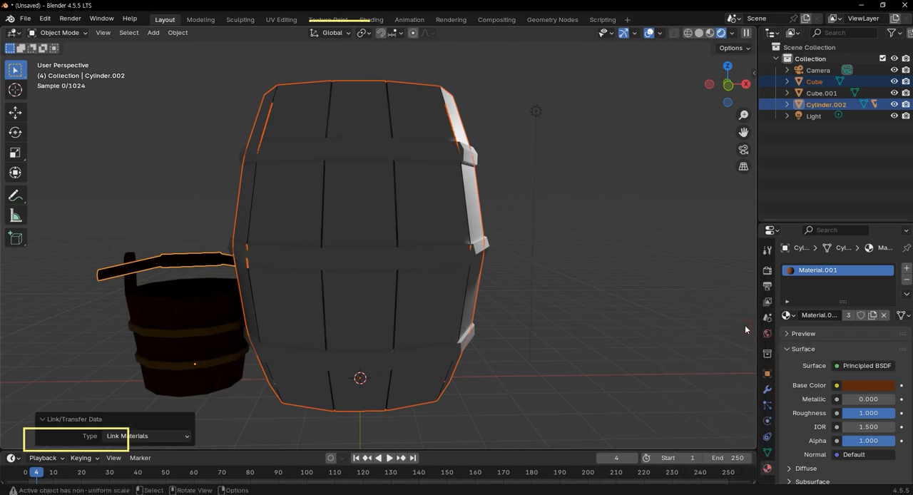
click(848, 315)
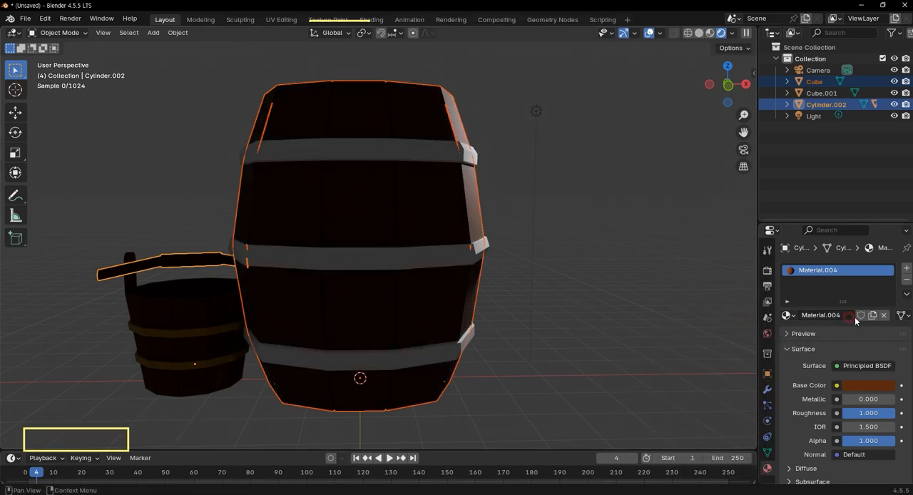
Brighten the base color of the copied brown material.
click(856, 384)
drag(884, 258, 889, 245)
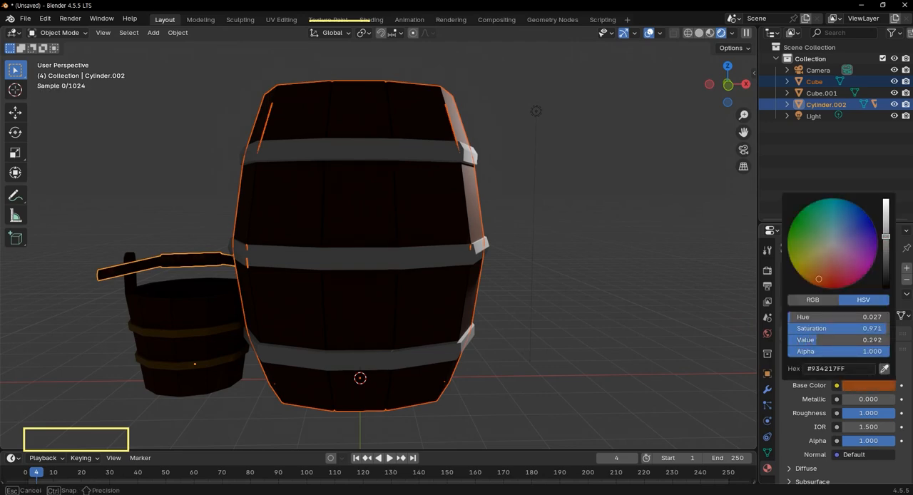
middle_drag(461, 311, 419, 298)
scroll(400, 214, up, 5)
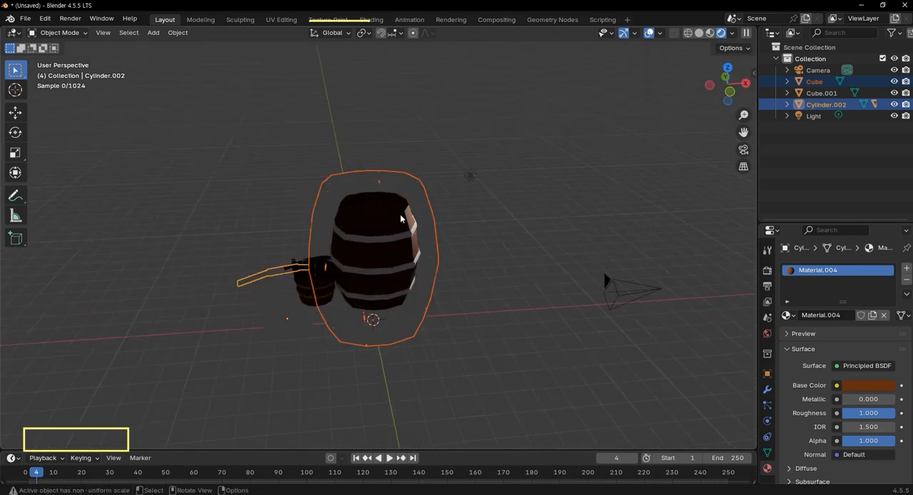
Select the barrel's hoops and then the bucket's hoops, and link the bucket hoops' gold material to the barrel hoops.
click(399, 244)
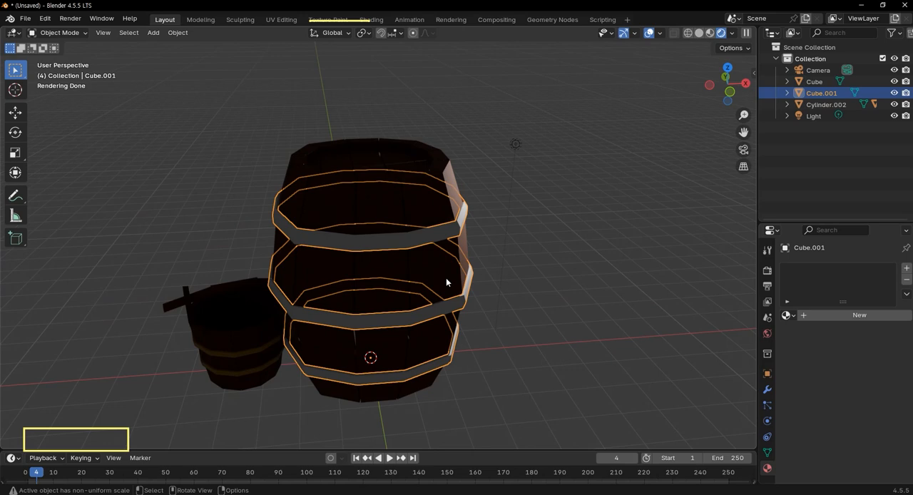
shift+click(263, 350)
key(ctrl+l)
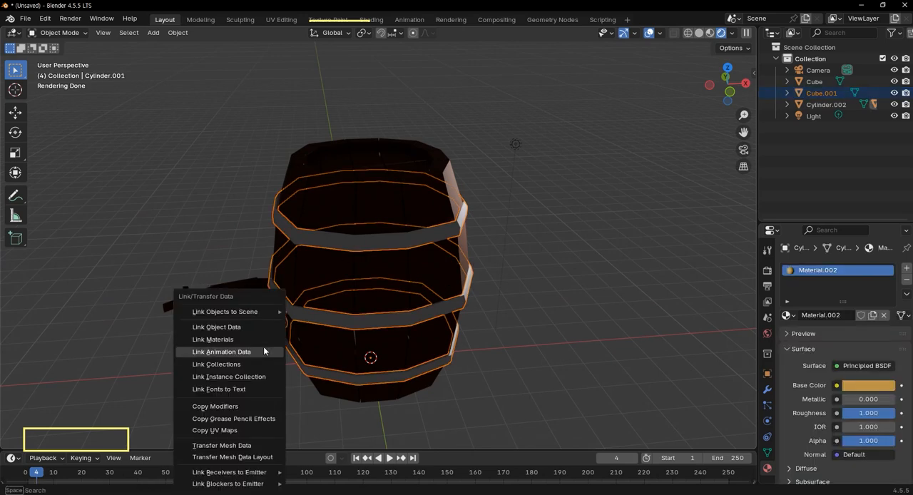
click(247, 349)
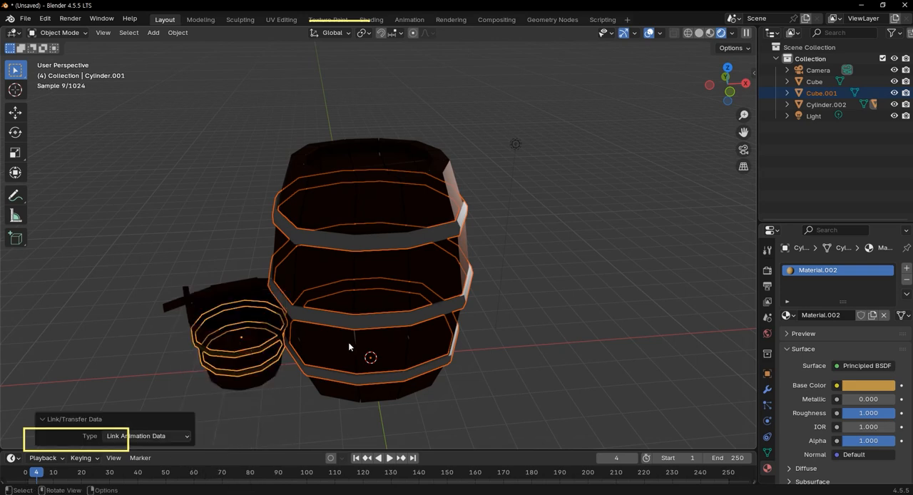
key(ctrl+l)
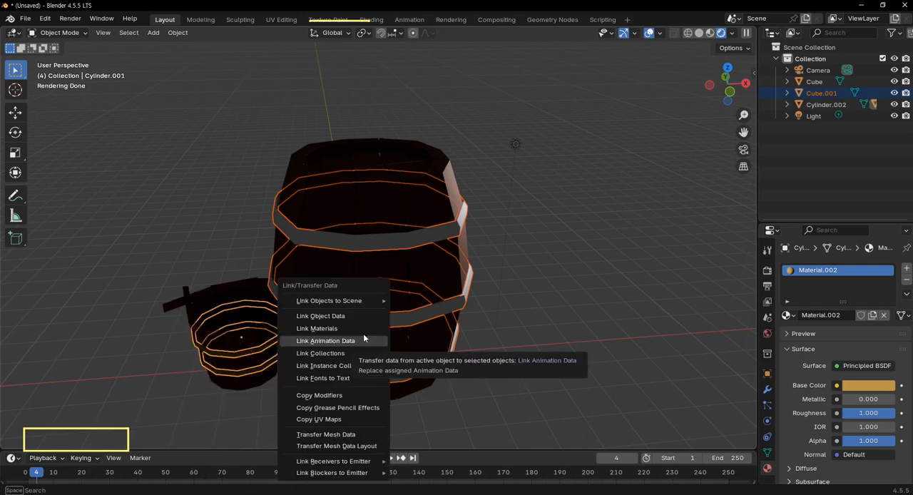
click(317, 328)
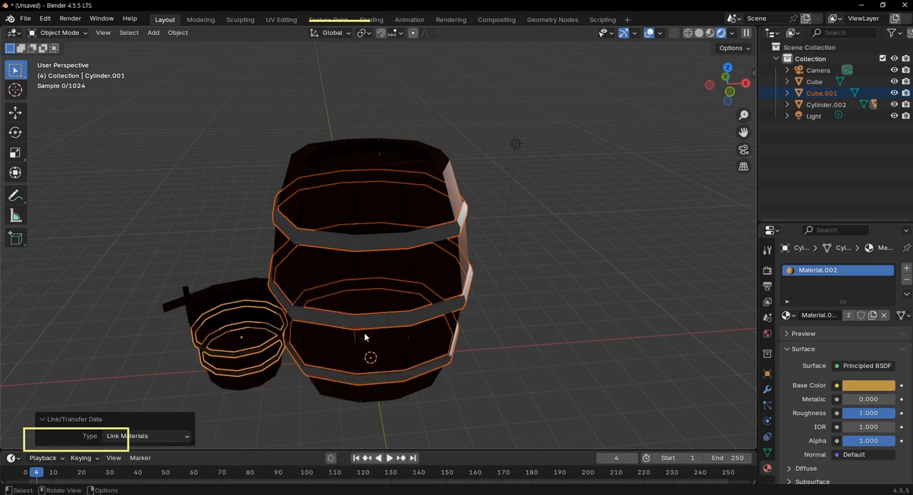
Make the barrel hoops' material a single-user copy and change its base color to a pale, desaturated beige.
click(850, 314)
click(868, 389)
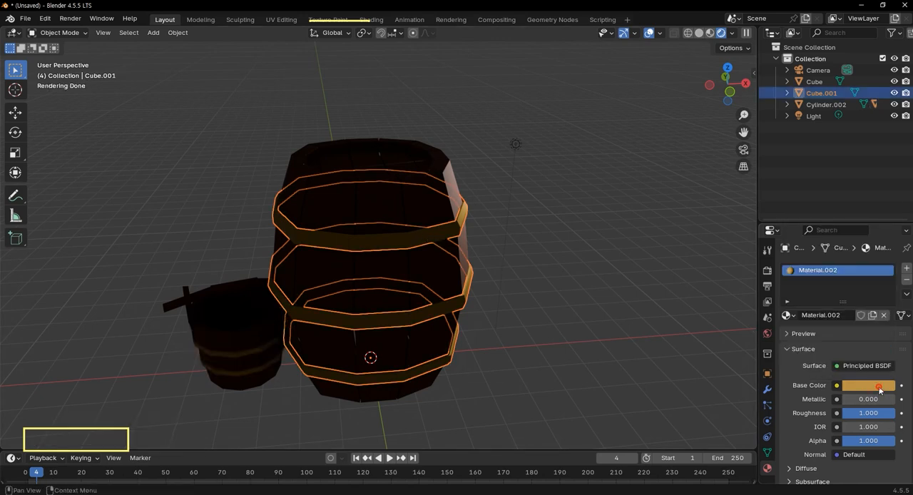
click(880, 389)
drag(831, 255, 828, 250)
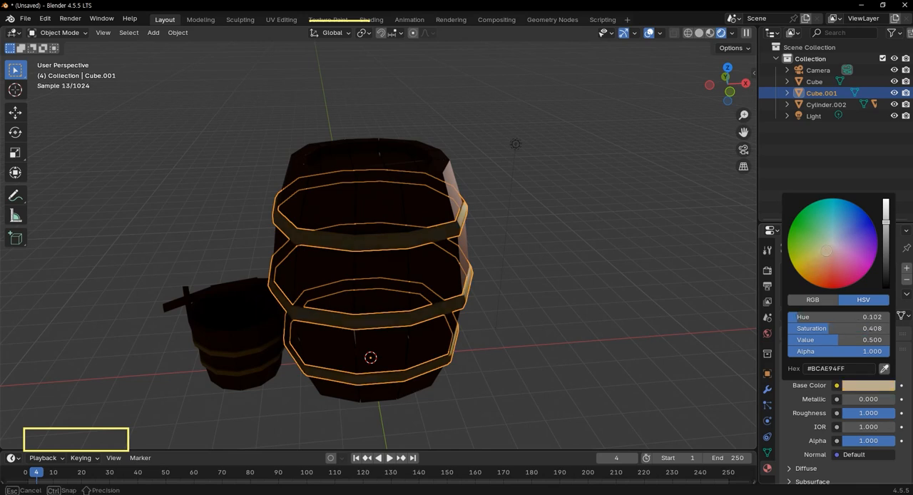
click(588, 273)
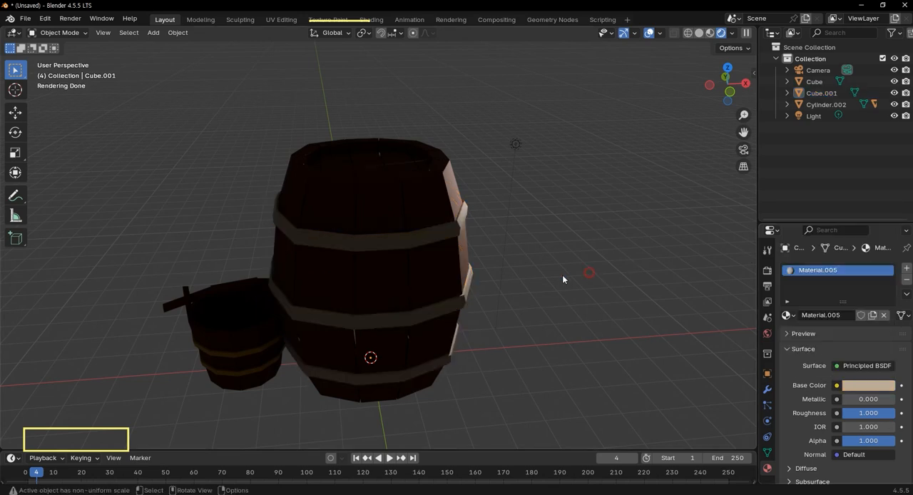
Add a 2 m plane mesh at the world origin.
scroll(500, 276, down, 3)
middle_drag(441, 282, 468, 242)
scroll(450, 288, up, 3)
scroll(458, 306, down, 2)
scroll(468, 256, up, 2)
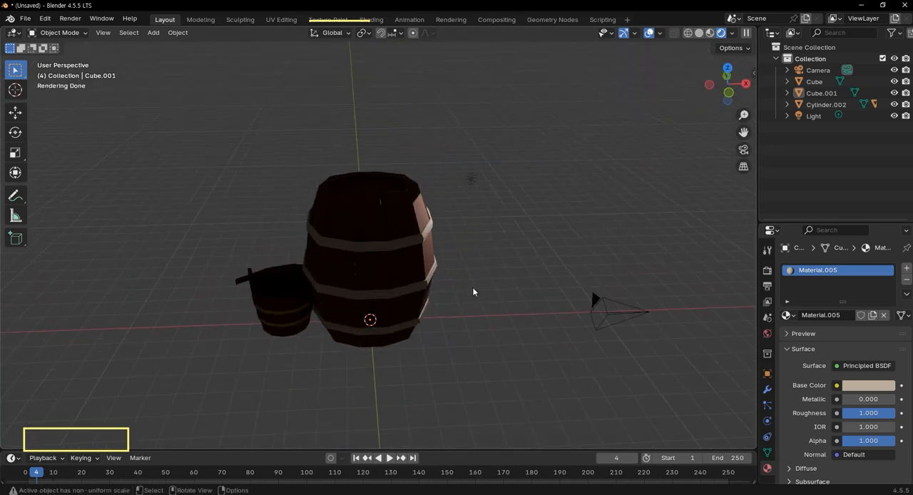
key(shift+a)
mouse_move(482, 271)
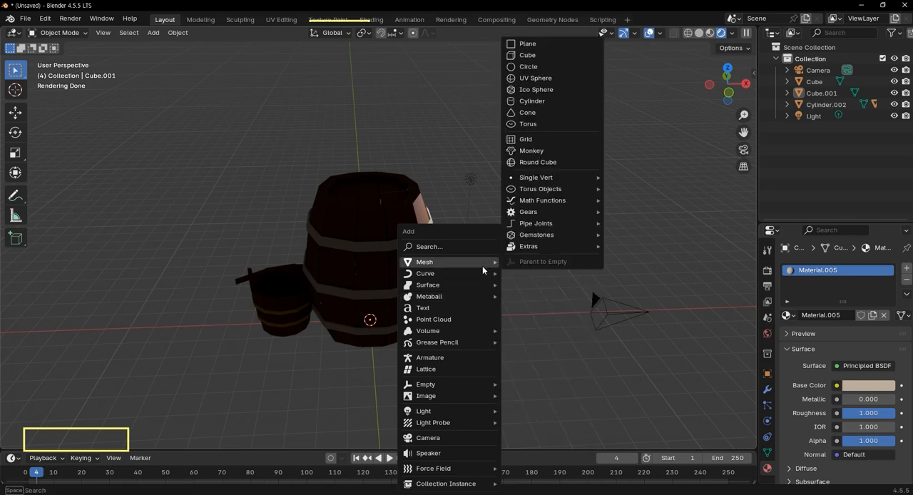
click(527, 44)
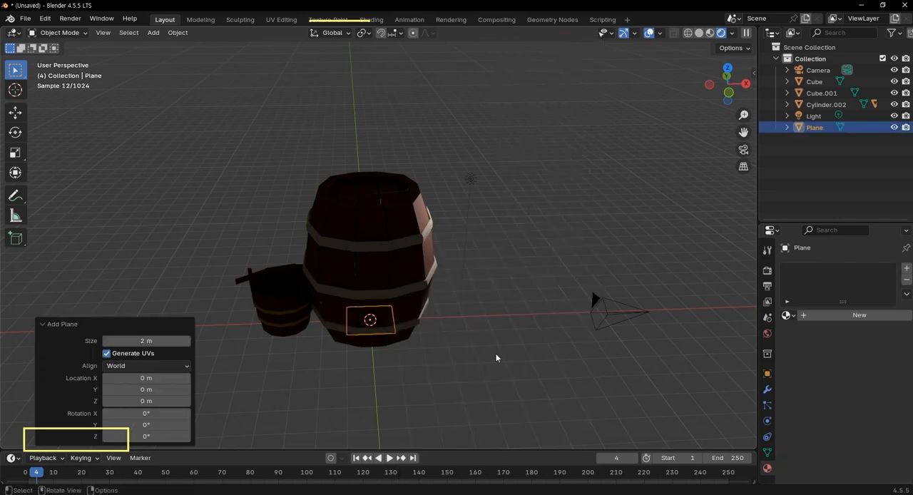
Scale up the plane into a wide floor beneath the barrel and bucket.
key(s)
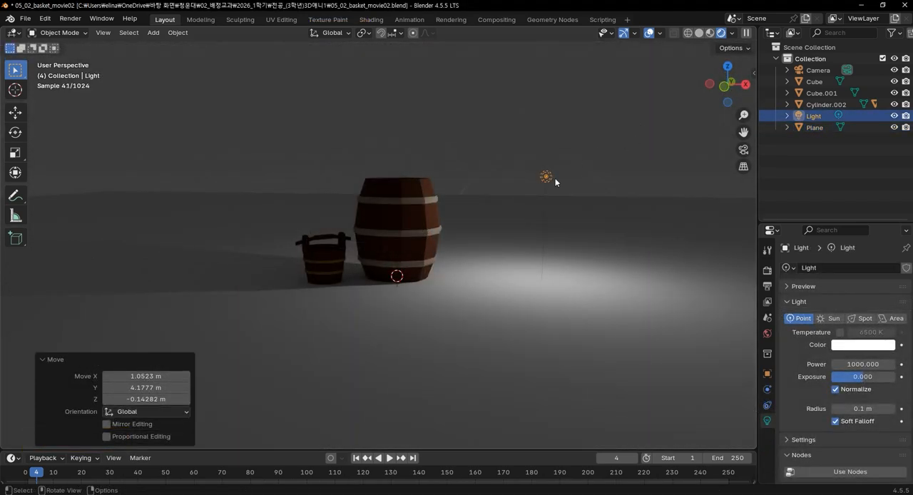
Select the point light and move it about -4.87 m along X and 5.69 m along Y, behind the barrel.
click(548, 178)
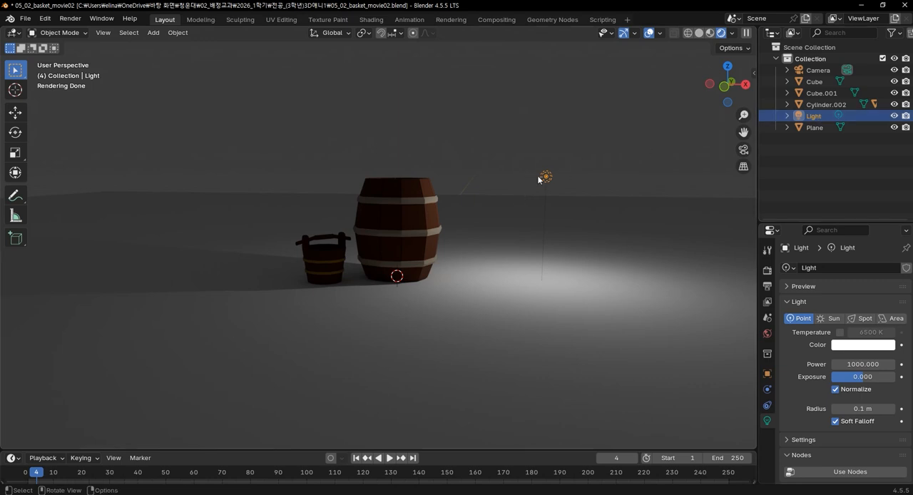
key(KP_1)
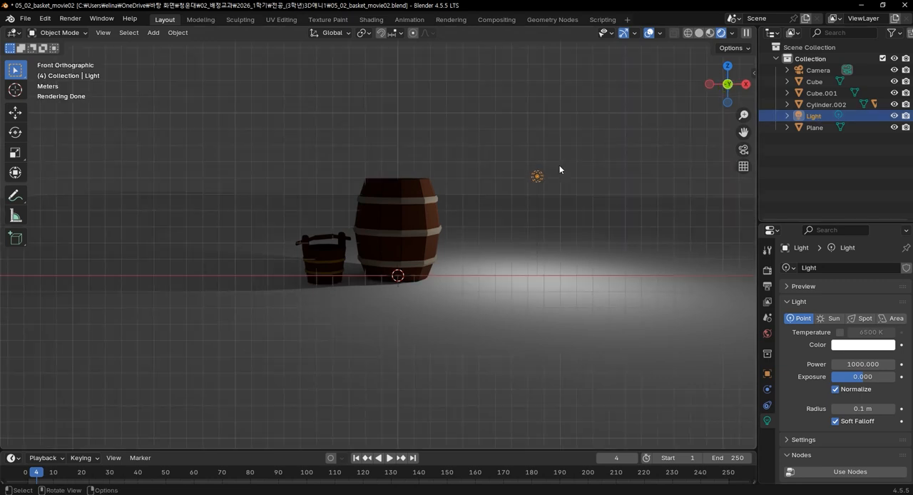
key(KP_7)
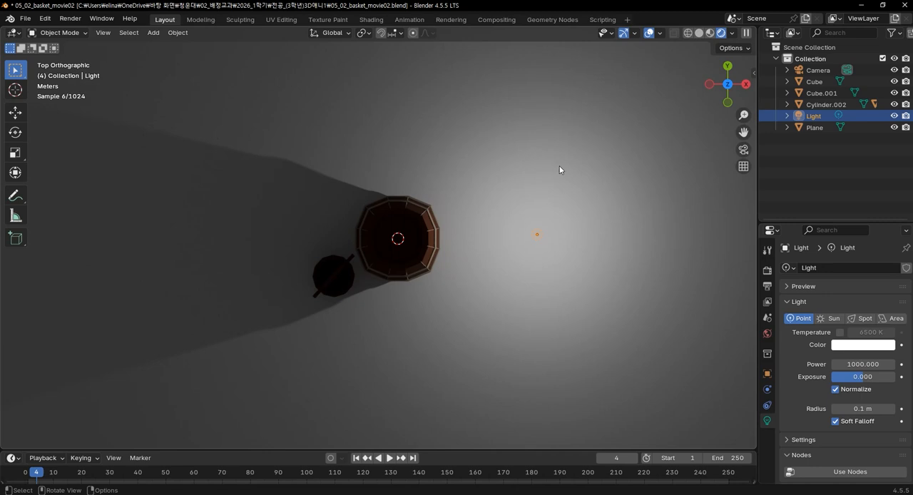
scroll(455, 260, down, 3)
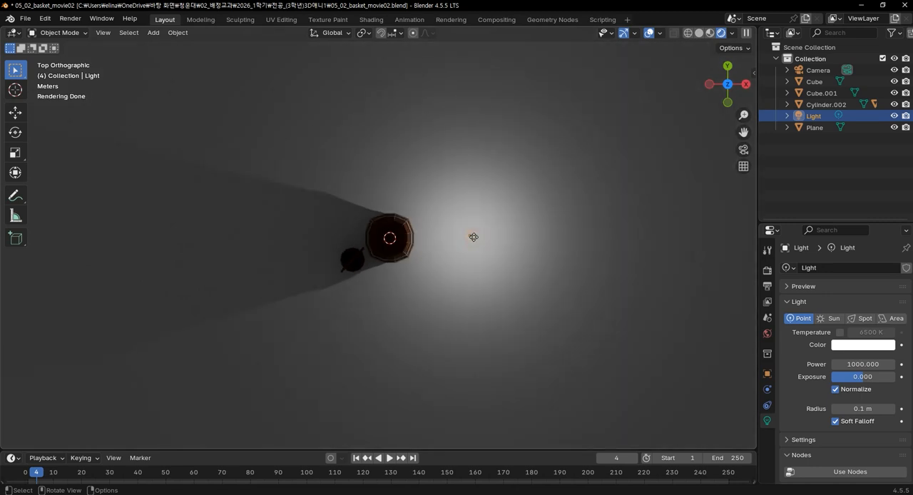
key(g)
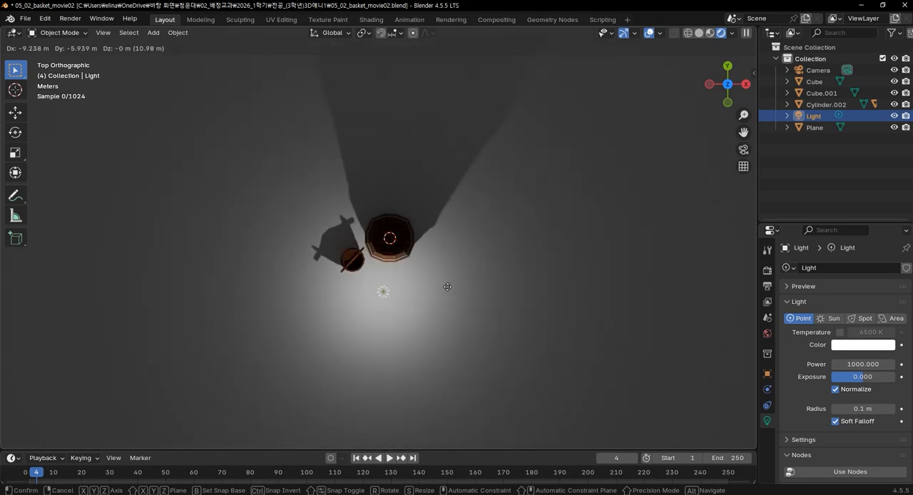
click(471, 186)
Raise the point light about 8.27 m along the global Z axis.
middle_drag(444, 250, 438, 169)
key(g)
key(z)
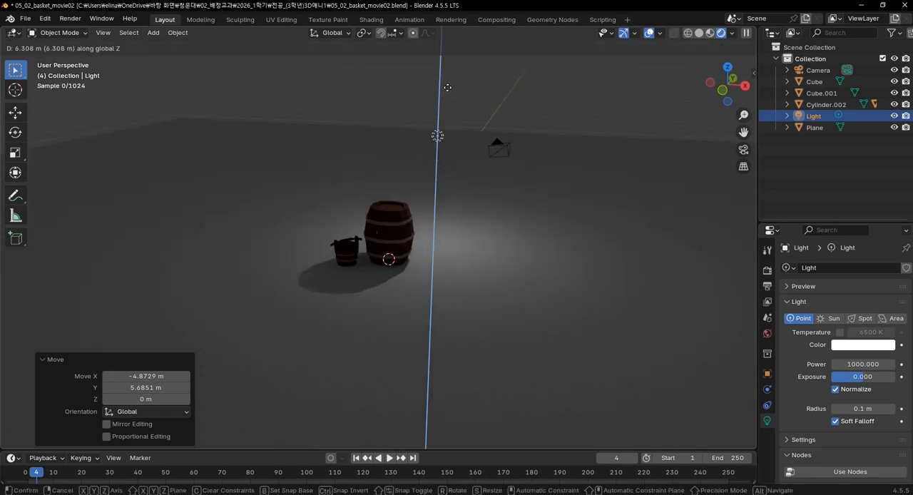
click(448, 95)
scroll(434, 133, up, 2)
middle_drag(533, 184, 503, 283)
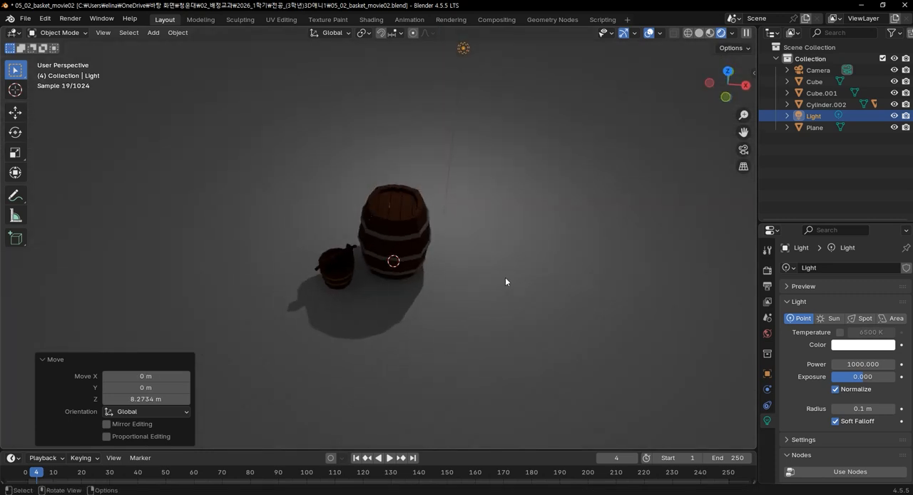
Add an area light at the world origin.
key(shift+a)
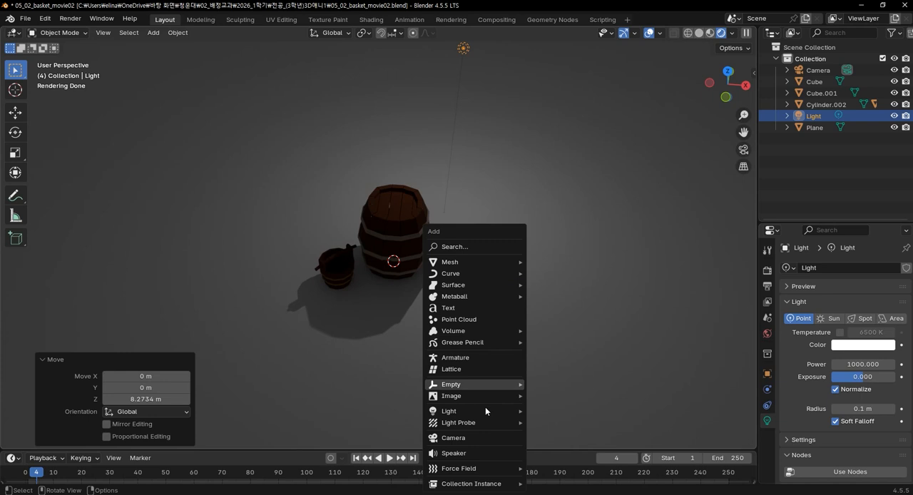
mouse_move(481, 422)
mouse_move(457, 412)
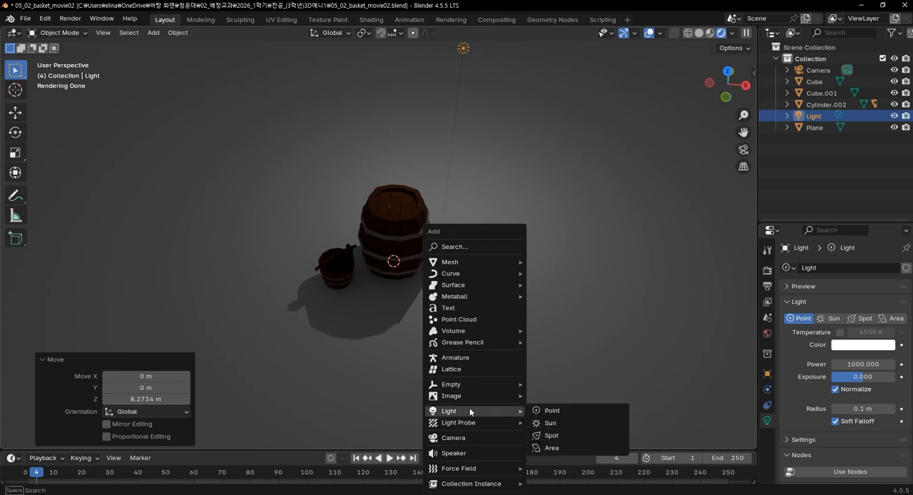
click(571, 448)
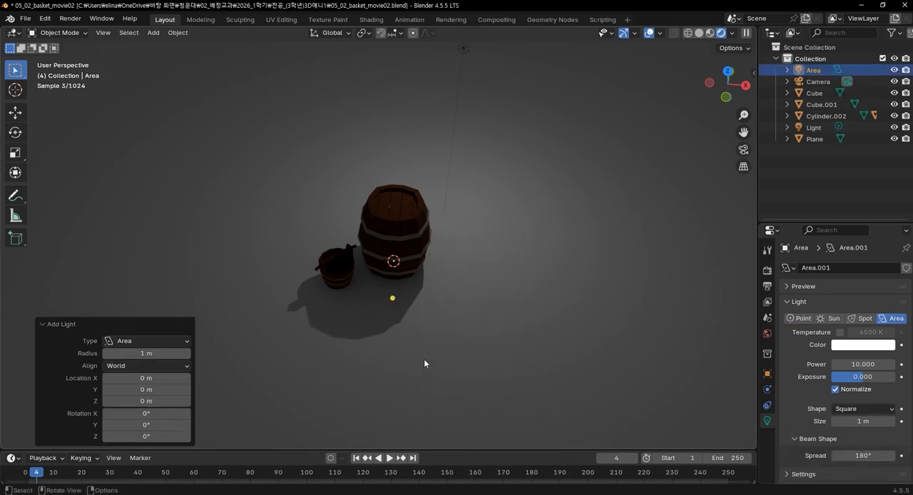
Select the area light, move it along Y to the front of the barrel, and enlarge it to about 10.8 m.
scroll(411, 309, down, 1)
key(a)
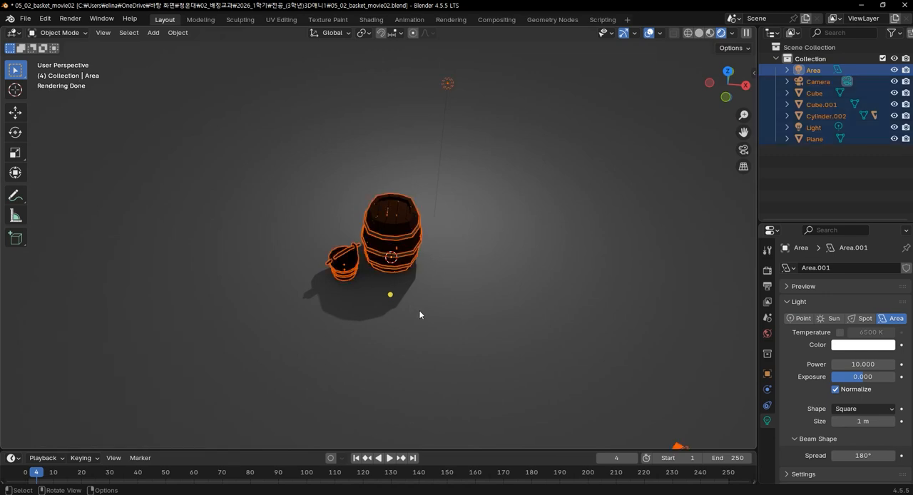
click(385, 299)
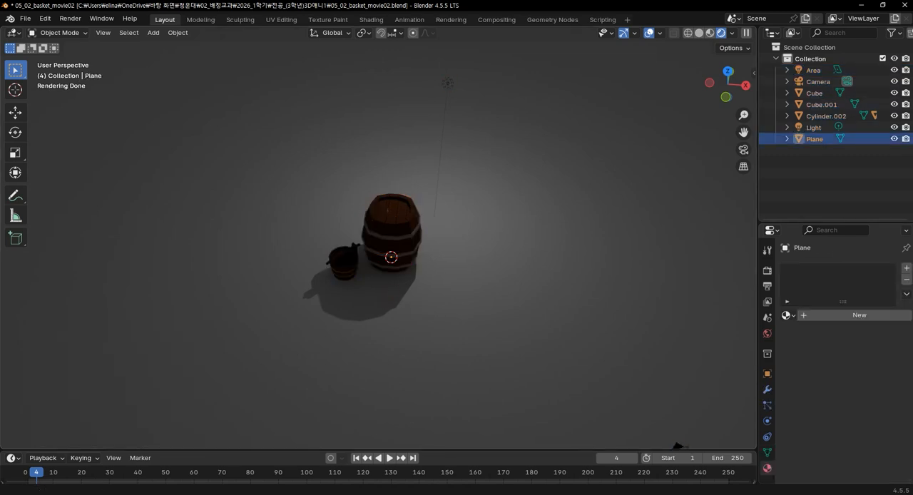
click(813, 70)
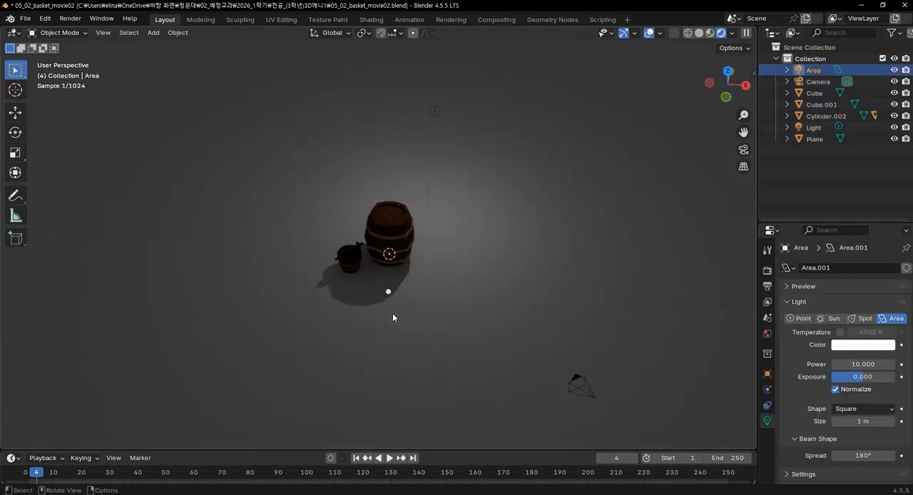
key(KP_7)
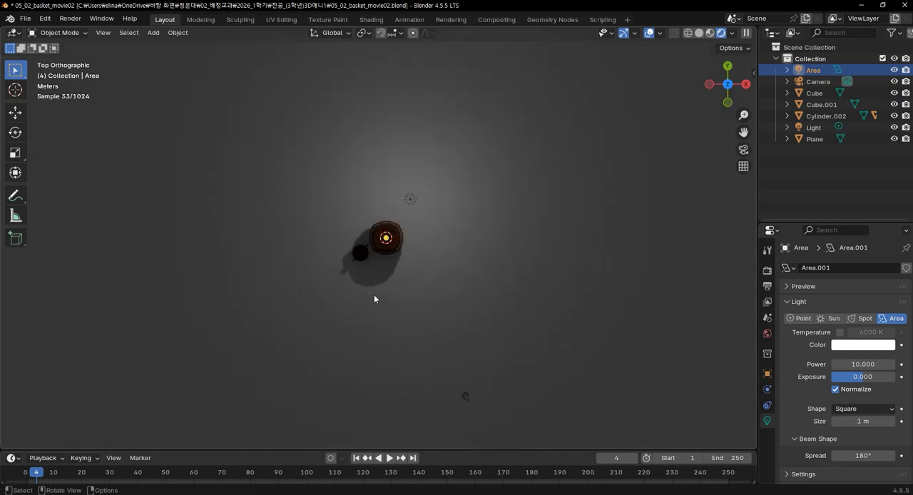
key(g)
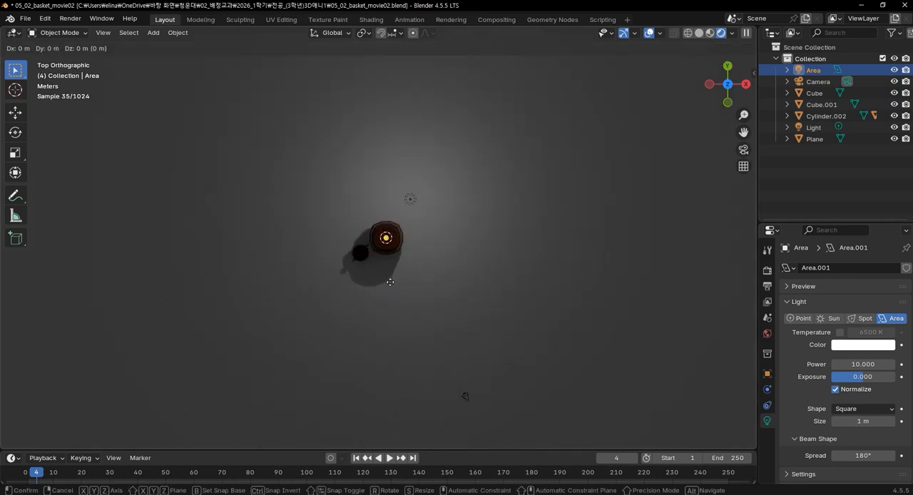
key(y)
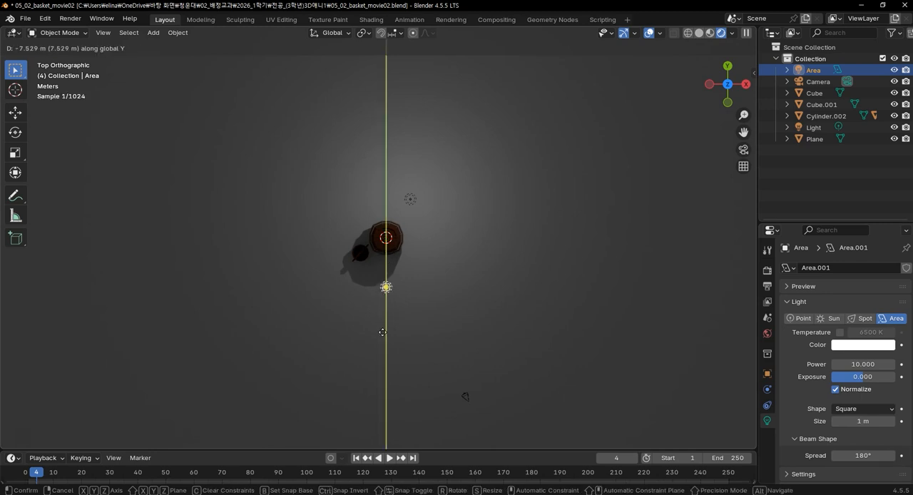
click(388, 325)
drag(389, 318, 426, 340)
scroll(407, 254, up, 1)
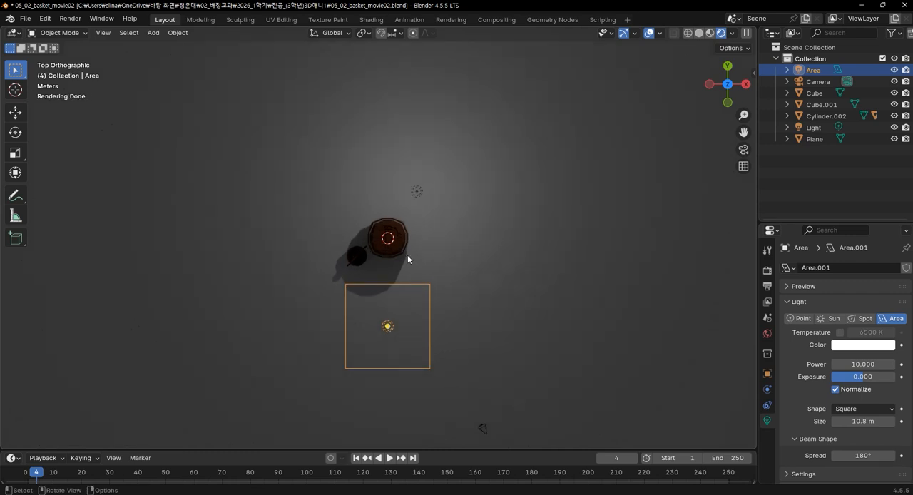
Raise the area light along Z above the barrel's height and aim it down at the barrel, checking side and top views.
key(KP_3)
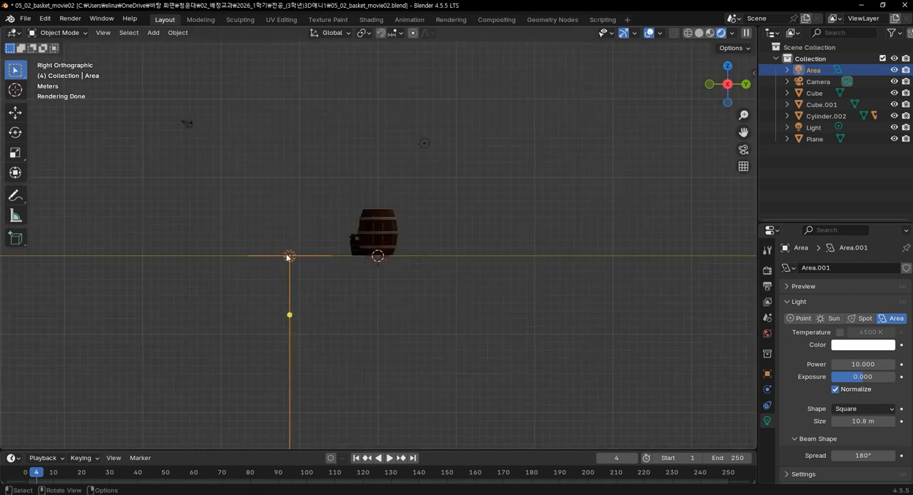
key(g)
key(z)
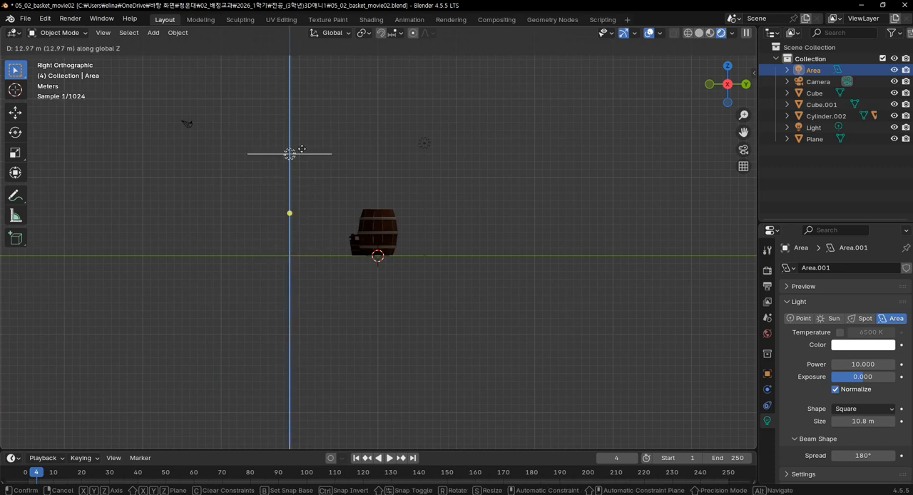
click(301, 154)
drag(291, 219, 388, 261)
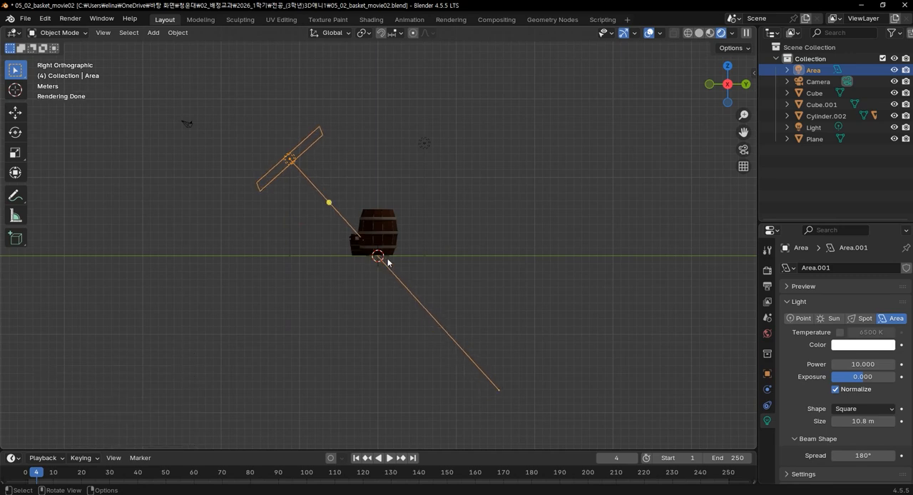
key(KP_7)
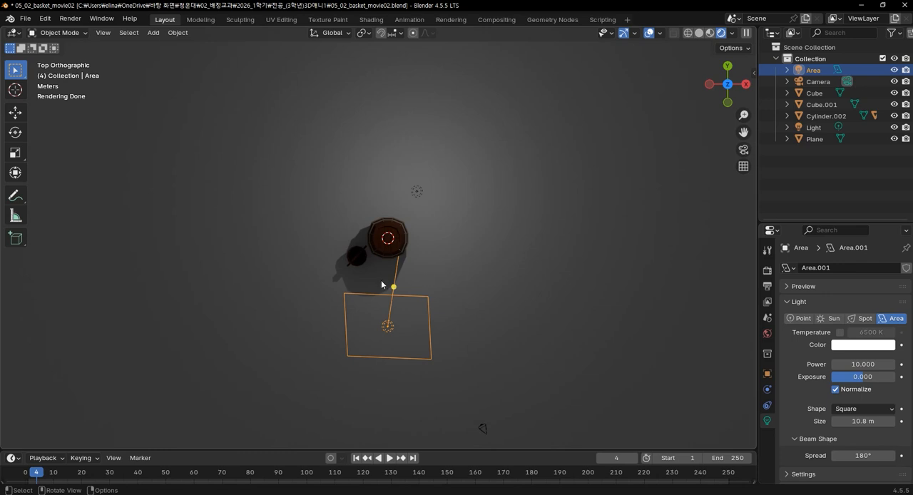
drag(394, 286, 388, 164)
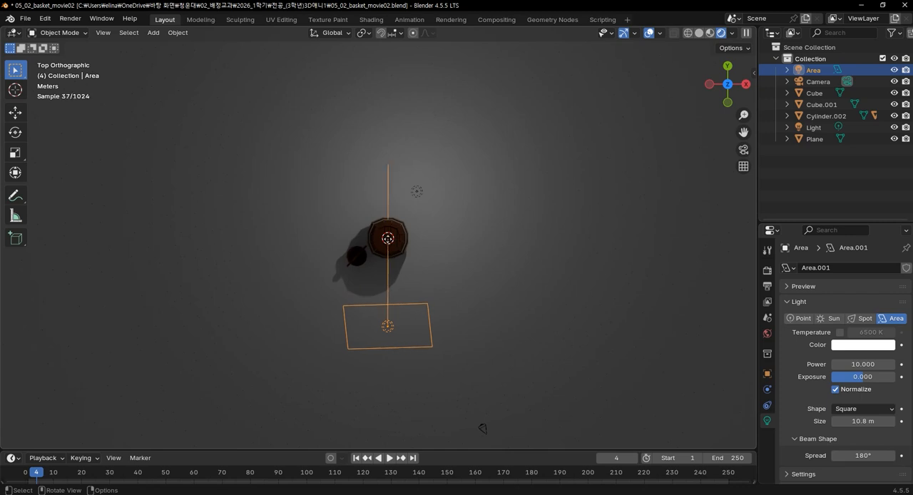
Move the area light about -7.04 m along Y, farther from the barrel.
middle_drag(457, 370, 320, 250)
key(g)
key(y)
click(275, 243)
mouse_move(439, 288)
middle_down()
mouse_move(458, 340)
mouse_move(540, 352)
mouse_move(496, 329)
mouse_move(445, 282)
middle_up()
scroll(446, 282, up, 5)
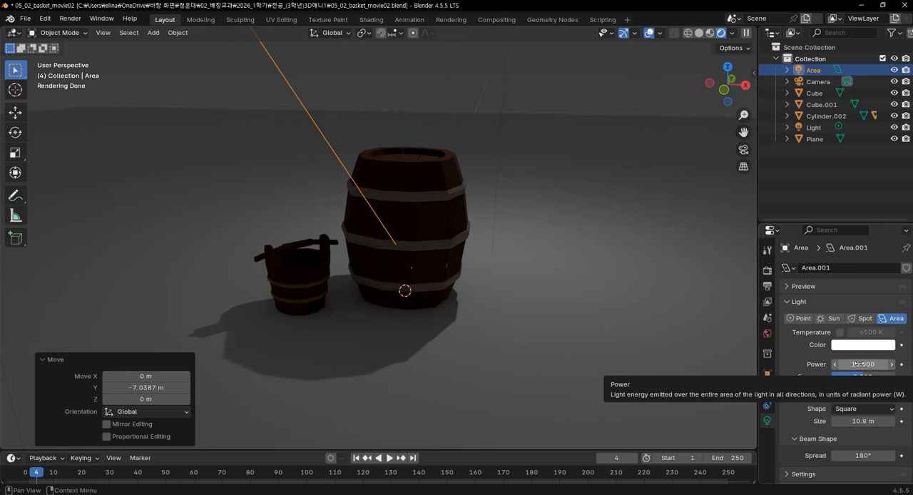
View the scene through the camera and change the area light's color to a pale yellow.
key(KP_0)
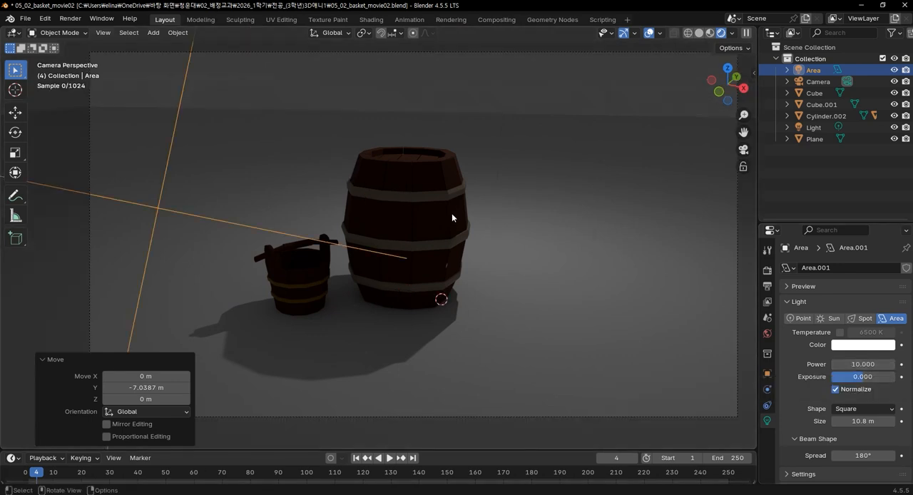
scroll(491, 173, down, 3)
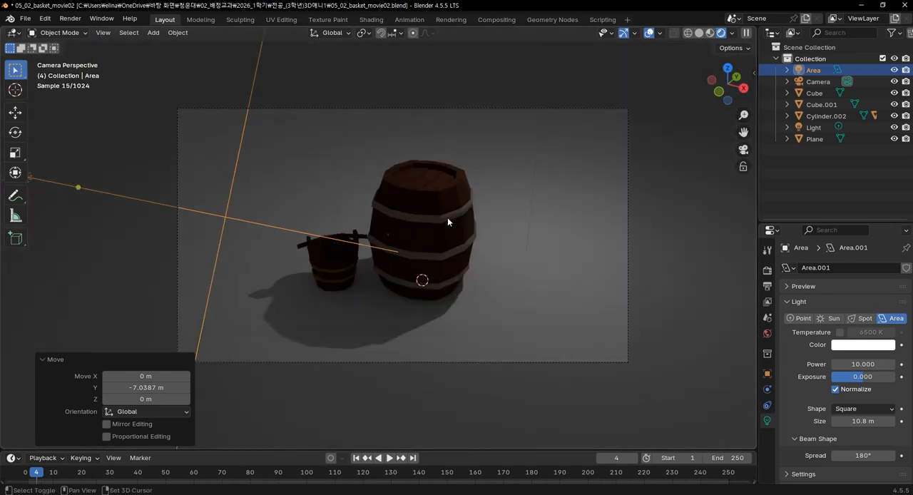
scroll(417, 281, up, 3)
shift+middle_drag(459, 331, 514, 288)
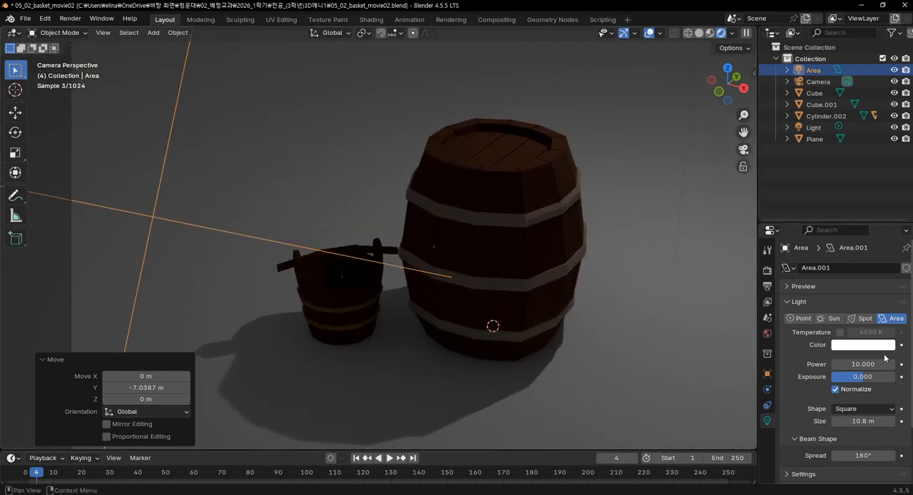
click(862, 346)
drag(832, 223, 825, 219)
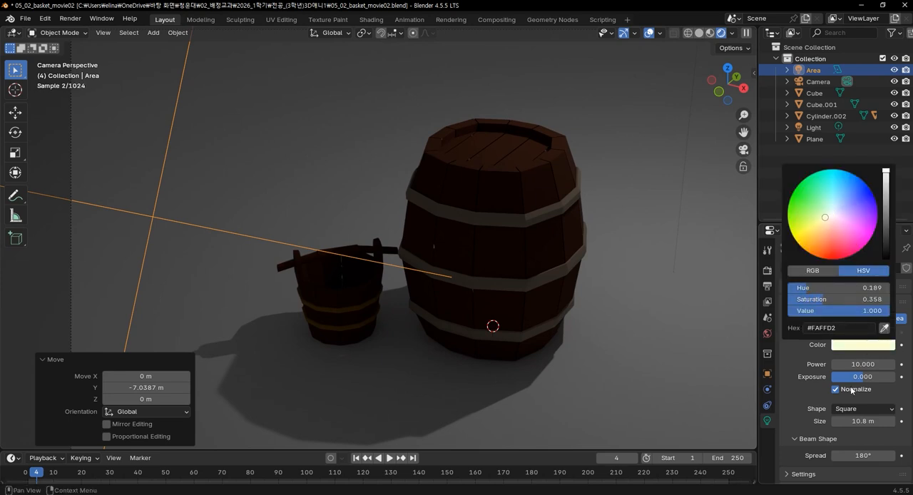
Set the area light's power to 500 W.
mouse_move(853, 365)
mouse_down()
mouse_move(866, 365)
mouse_move(850, 364)
mouse_up()
click(850, 363)
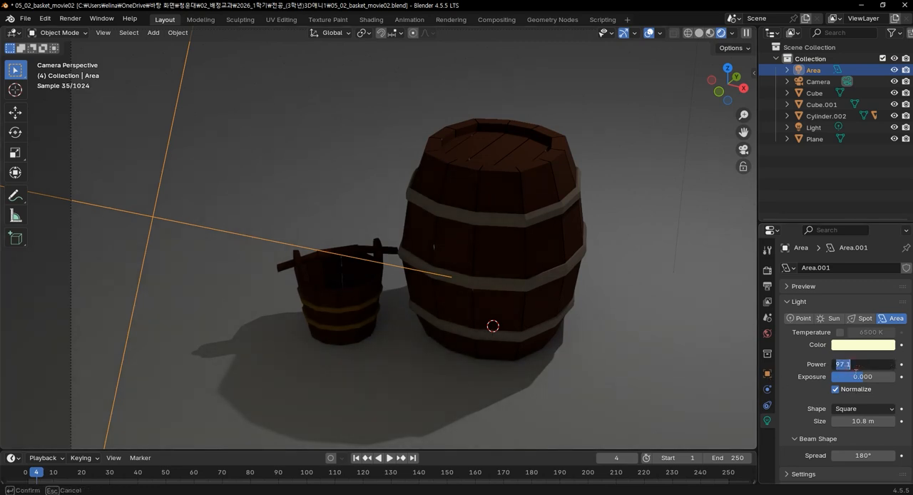
text(500)
key(Return)
scroll(421, 281, down, 4)
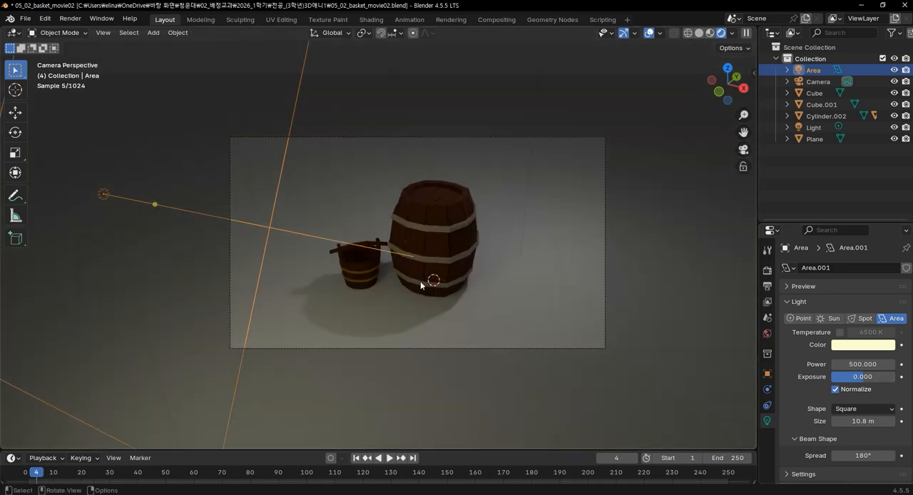
scroll(710, 304, up, 3)
Set the area light's power to 1000 W and change its color to a pale bluish white.
click(864, 364)
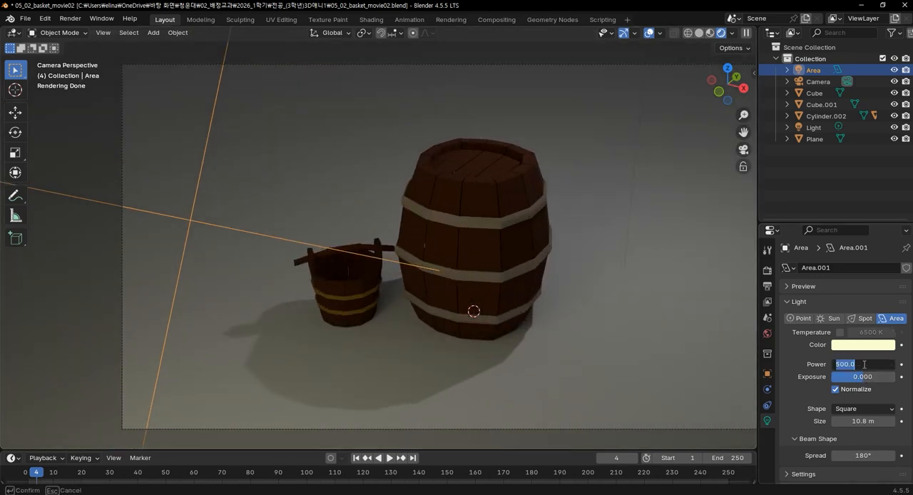
text(1000)
key(Return)
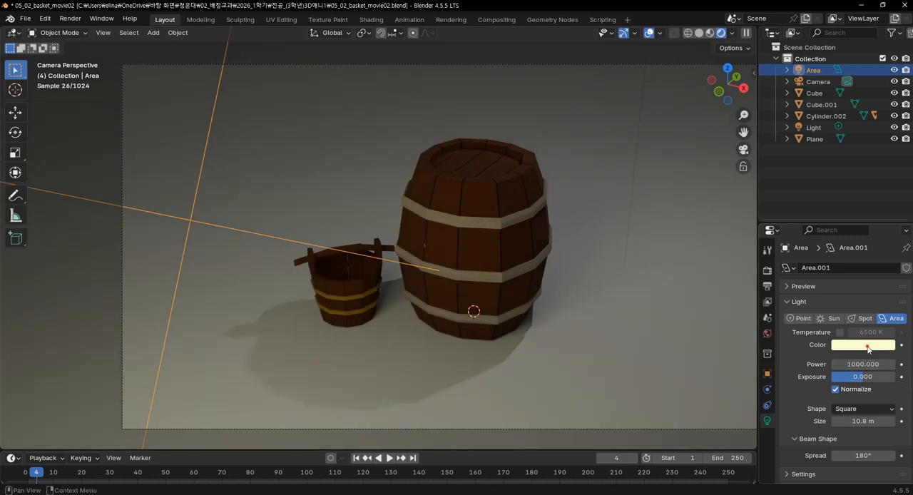
click(867, 346)
drag(827, 213, 833, 209)
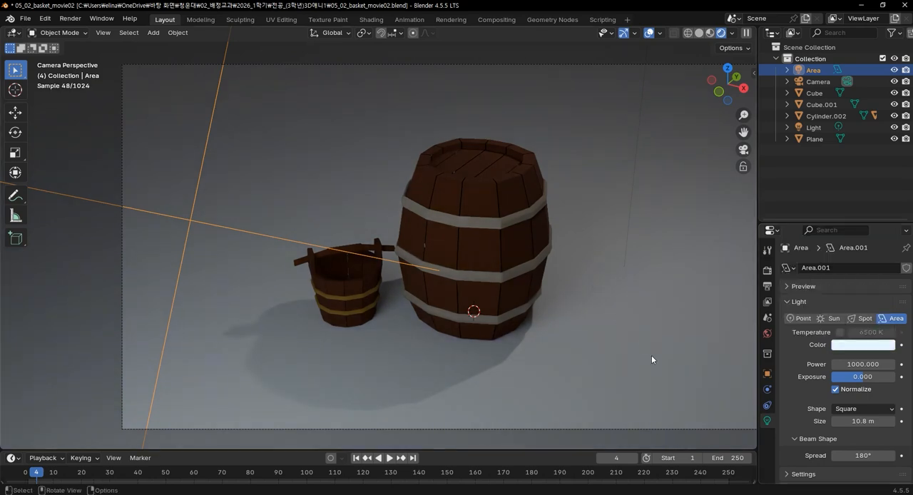
Inspect the lit barrel and bucket up close and render the current frame as a still image.
scroll(474, 314, down, 5)
middle_drag(464, 306, 448, 291)
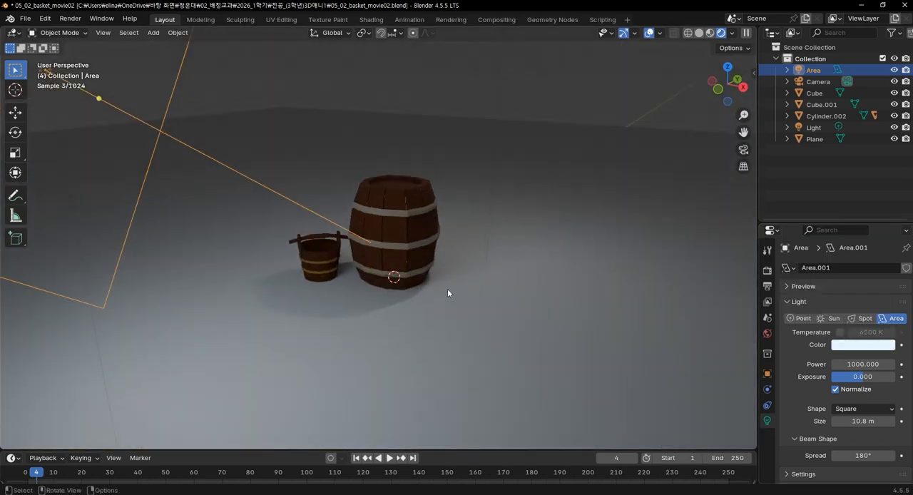
scroll(448, 289, up, 5)
middle_drag(528, 321, 639, 380)
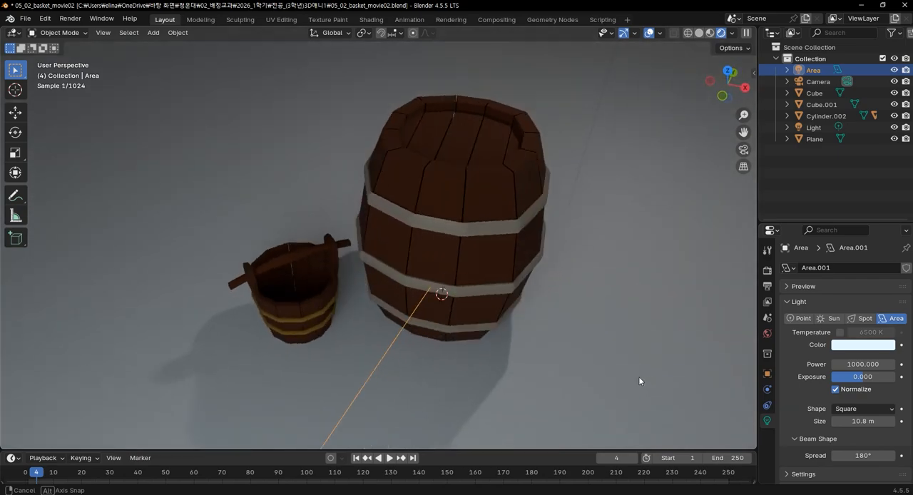
middle_drag(590, 334, 584, 259)
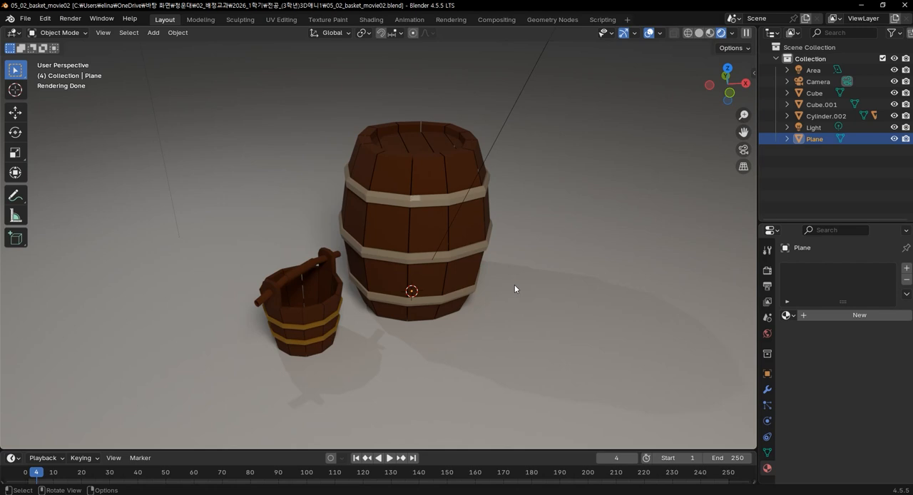
scroll(519, 286, up, 1)
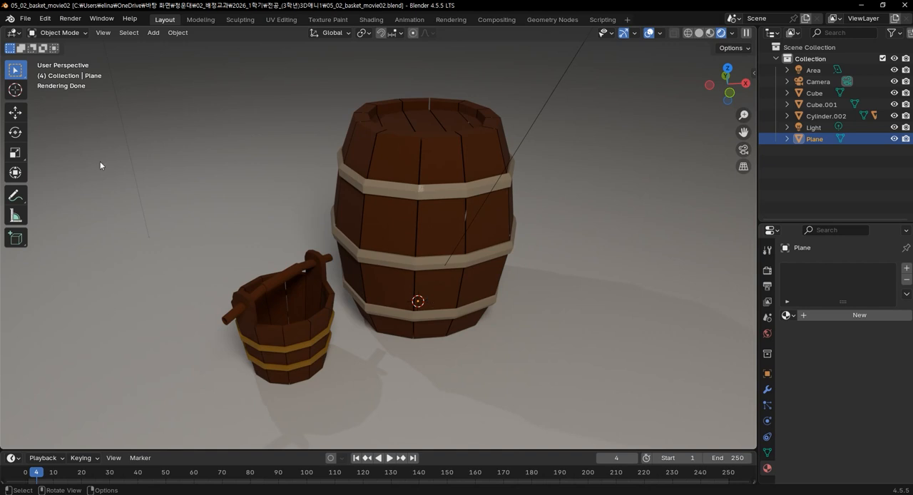
click(77, 20)
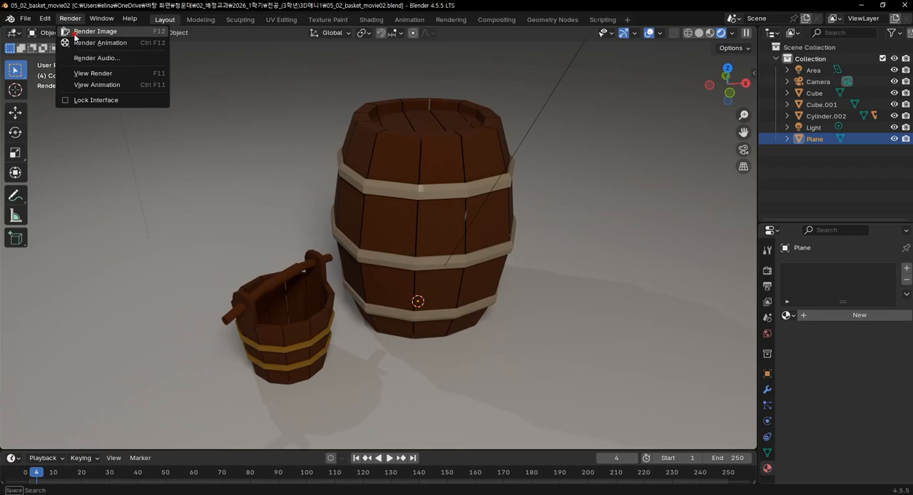
click(77, 32)
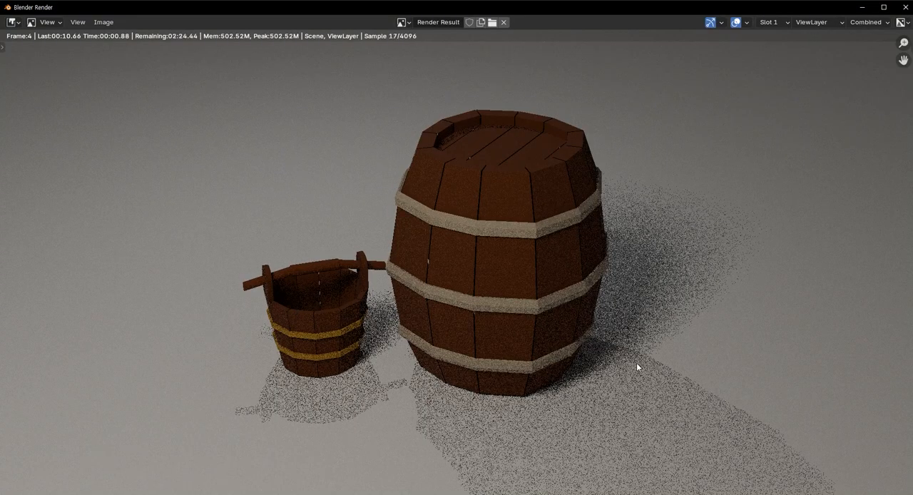